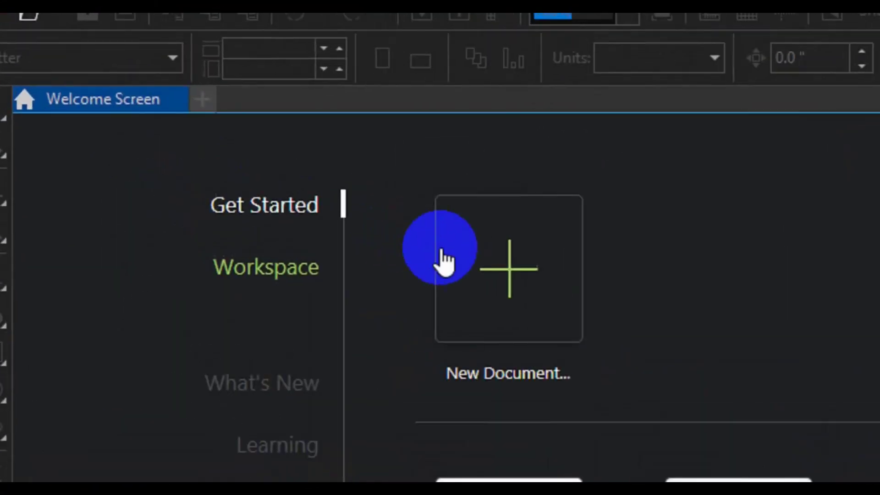
- Create a new document named 'Professional business card' with a 2.25 × 3.75 inch page
click(501, 274)
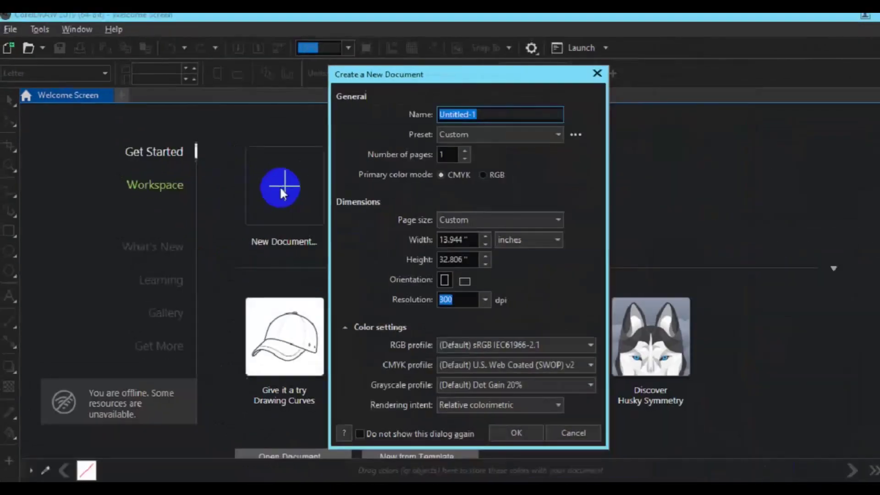
text(P)
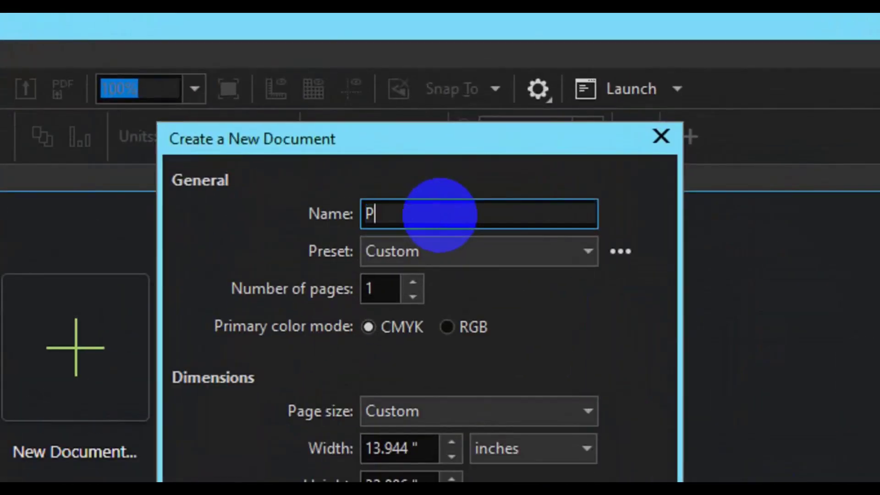
text(rofessional business card)
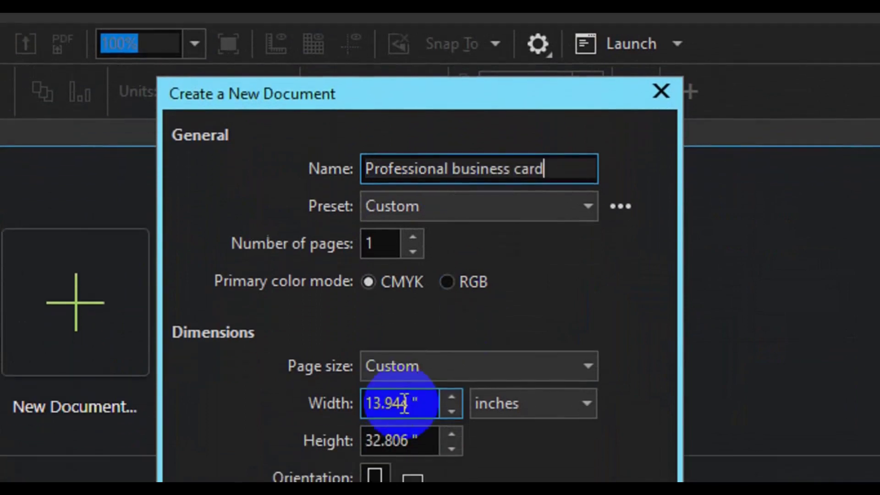
double_click(404, 367)
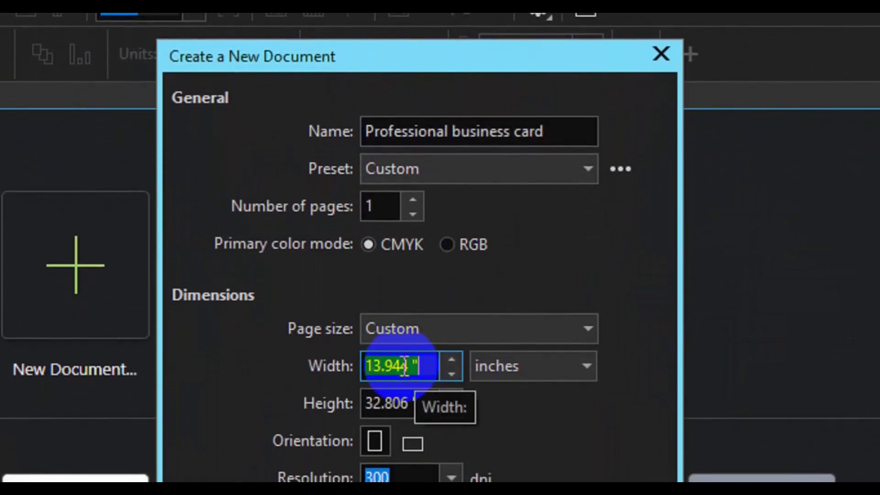
text(3.75)
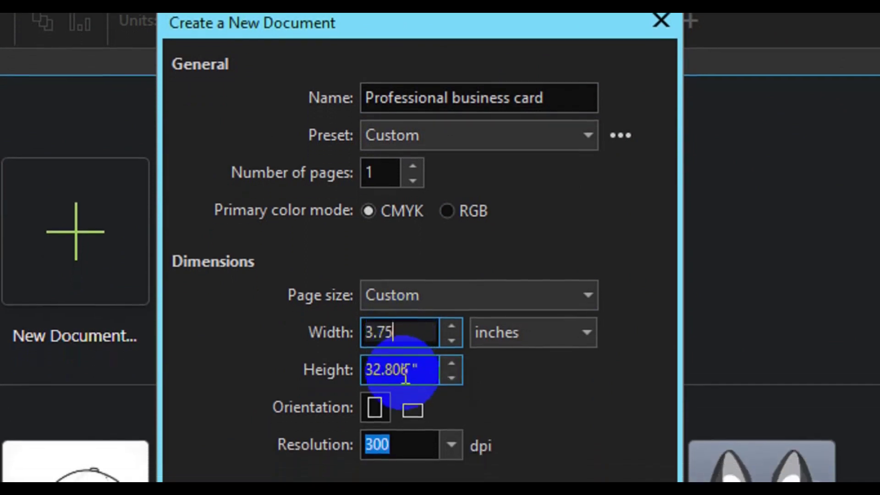
double_click(400, 403)
text(25)
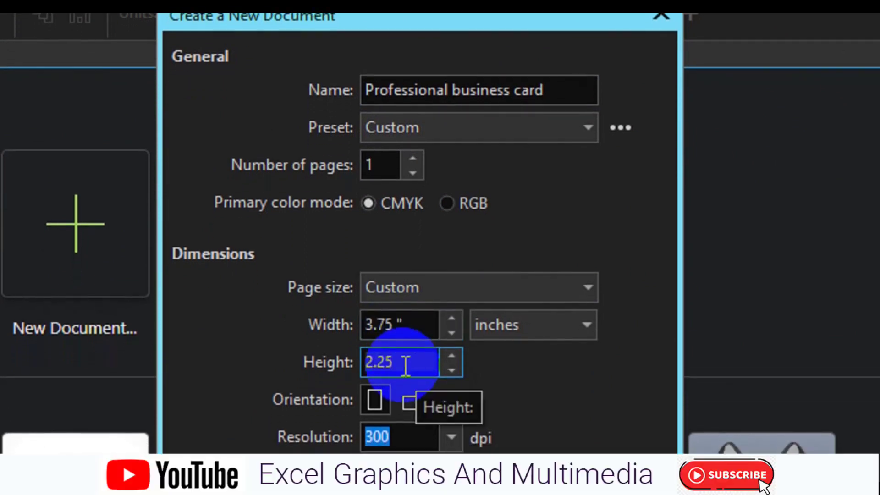
click(412, 403)
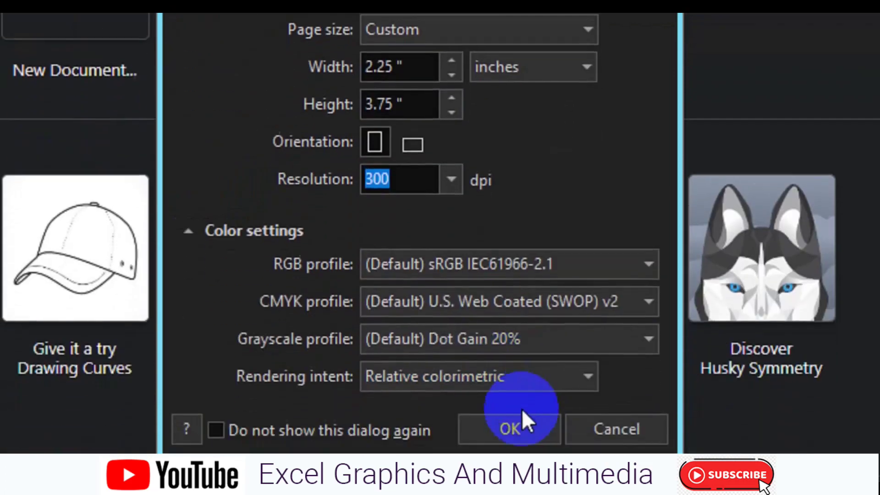
click(527, 385)
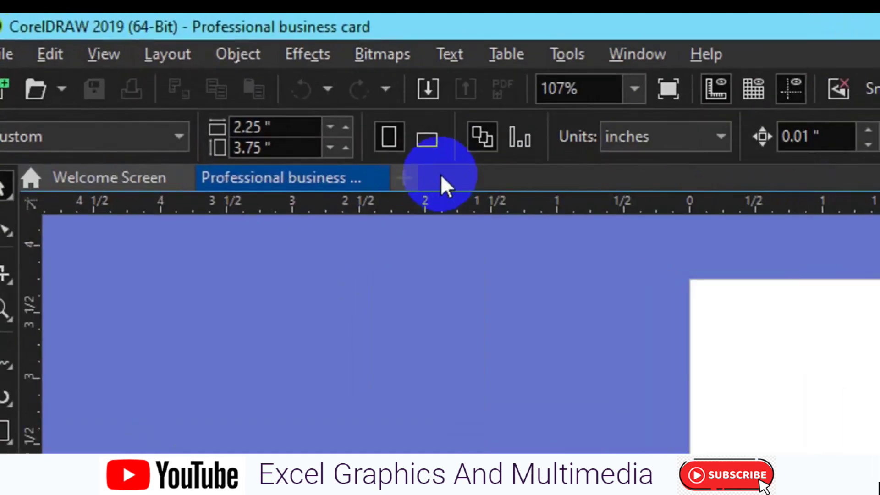
- Turn the page to landscape at 3.75 × 2.25 inches and centre it in view
click(434, 141)
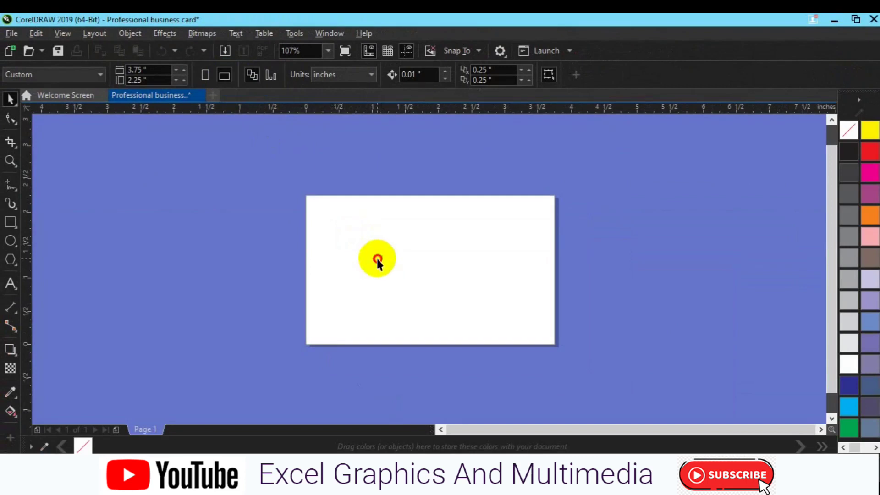
scroll(377, 261, up, 3)
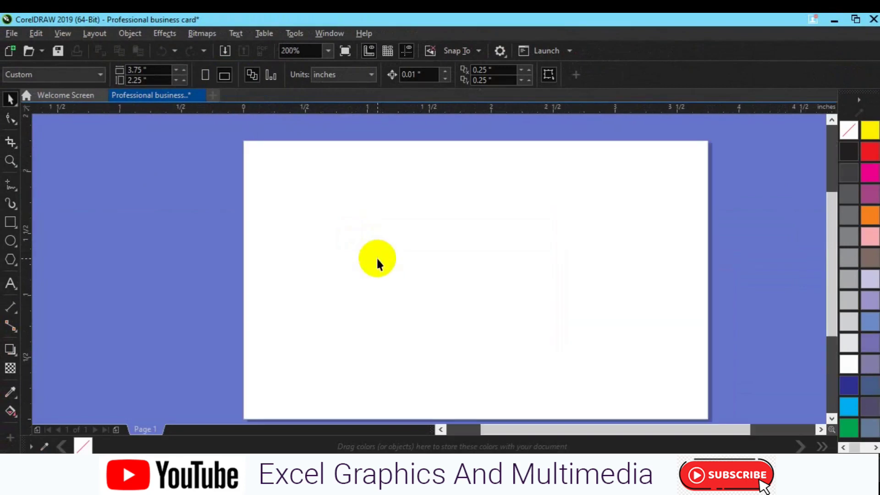
click(820, 430)
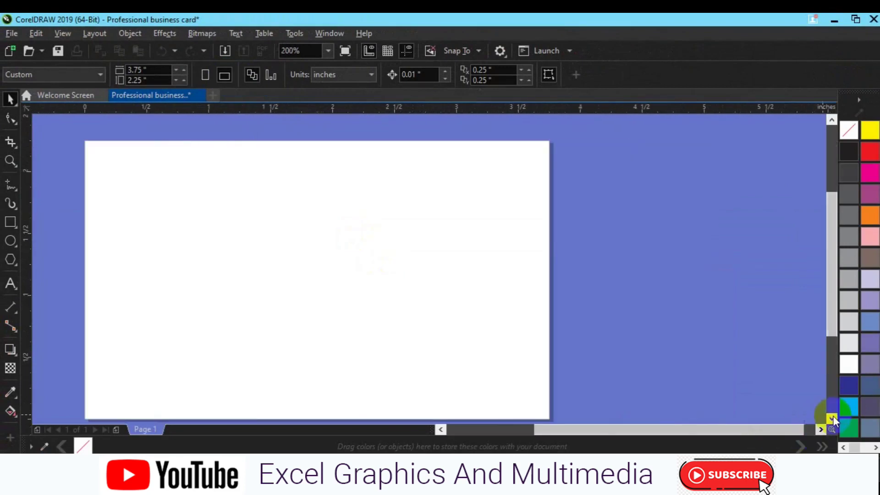
click(832, 419)
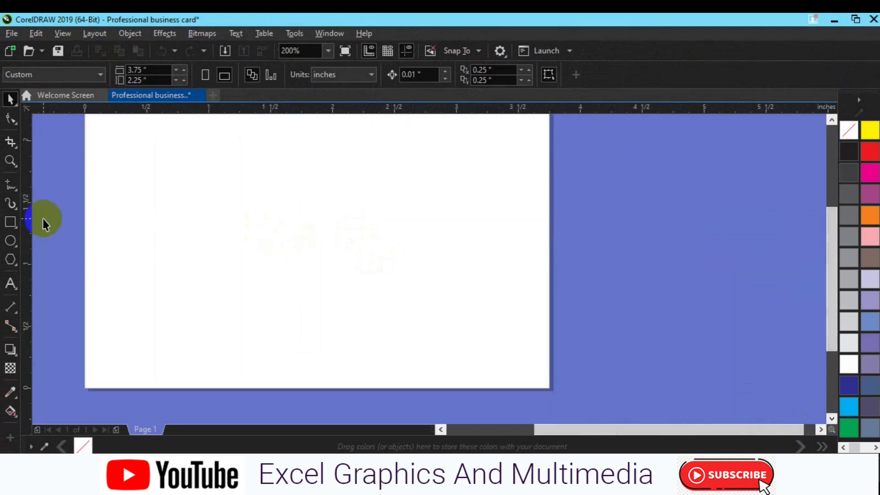
key(h)
drag(240, 238, 292, 257)
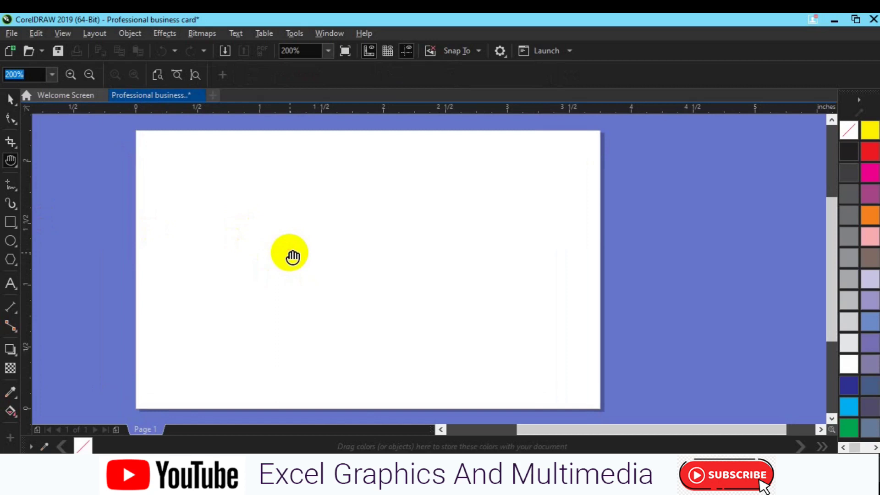
key(space)
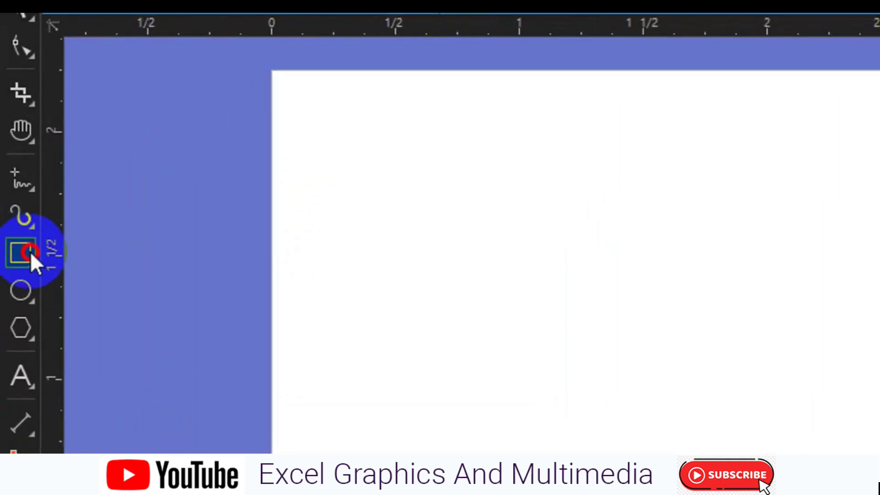
- Create a centred rectangle sized 3.5 × 2 inches
double_click(31, 252)
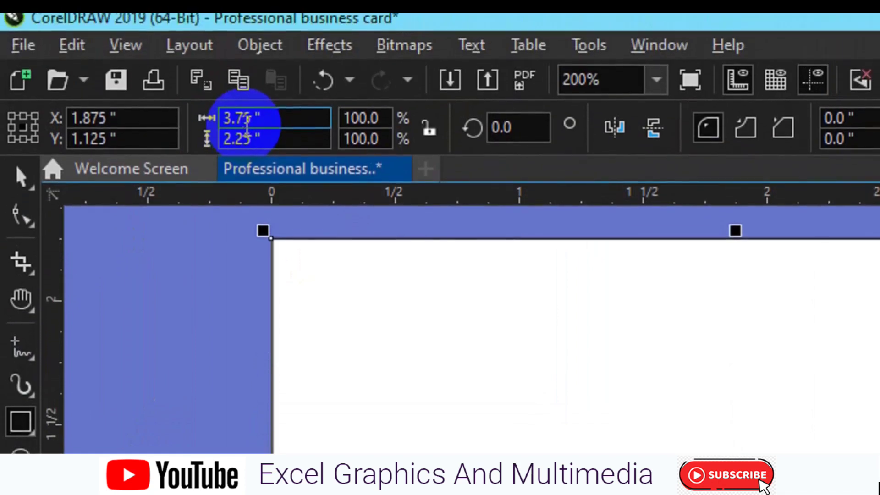
text(3.5)
click(248, 139)
text(2.2)
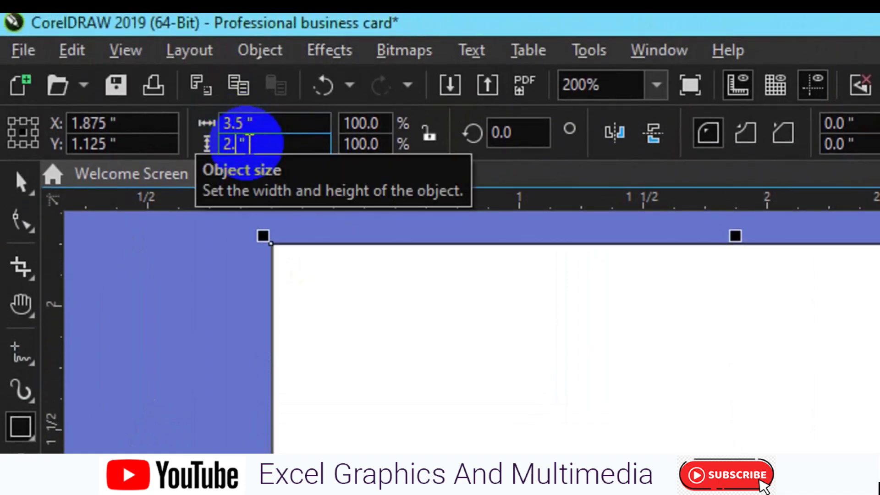
key(Return)
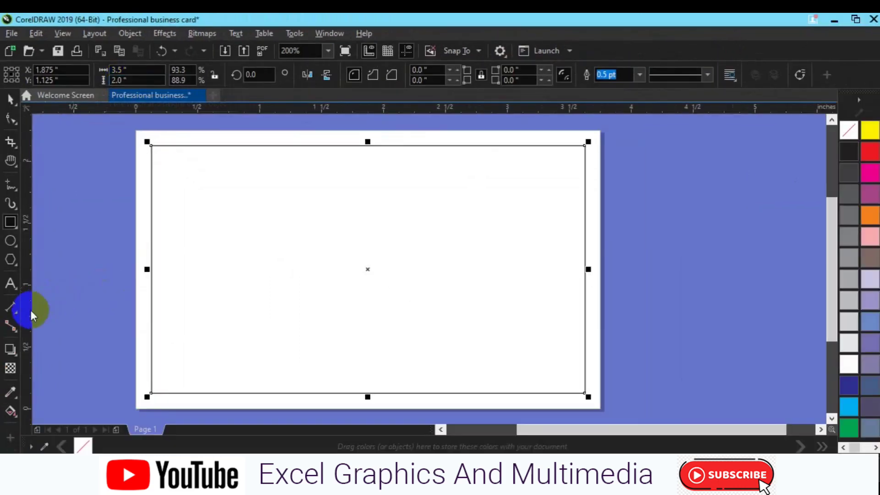
- Place guidelines along the 3.5 × 2 rectangle's left, bottom and right edges
click(151, 314)
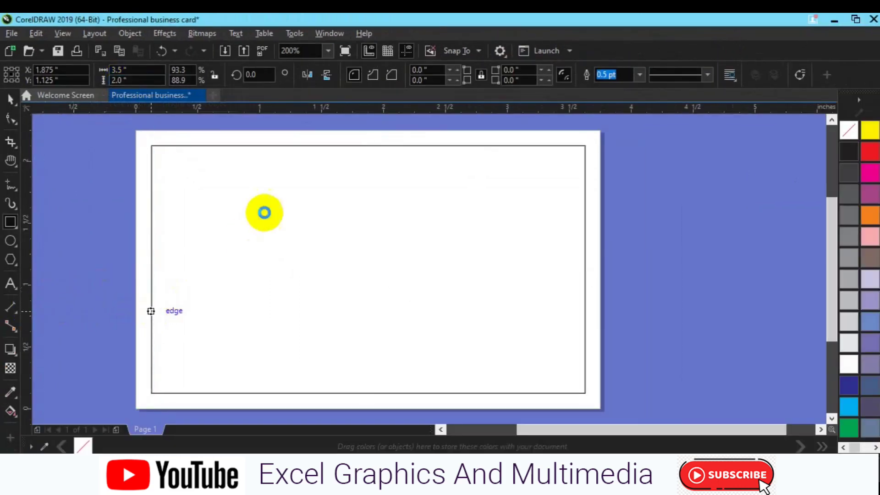
drag(355, 111, 361, 148)
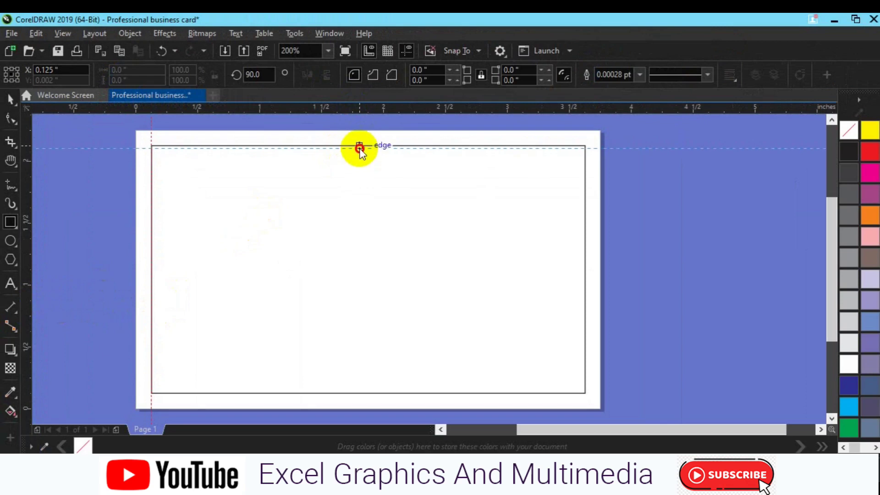
drag(364, 109, 375, 393)
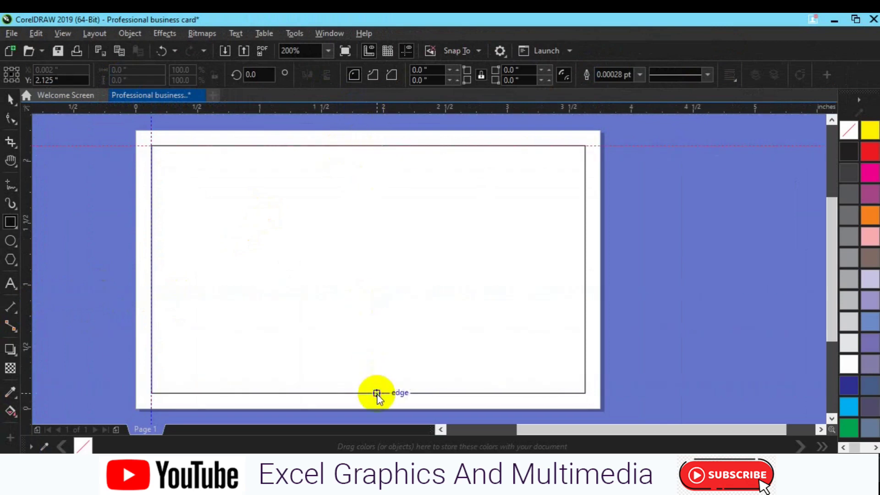
drag(27, 314, 583, 283)
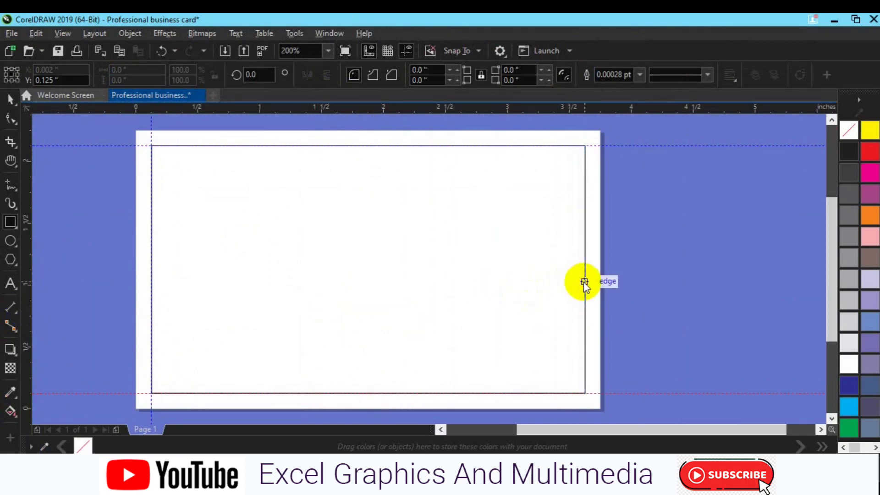
- Resize the rectangle to 3.25 × 1.75 inches and add a guideline at its left edge
click(295, 283)
click(132, 70)
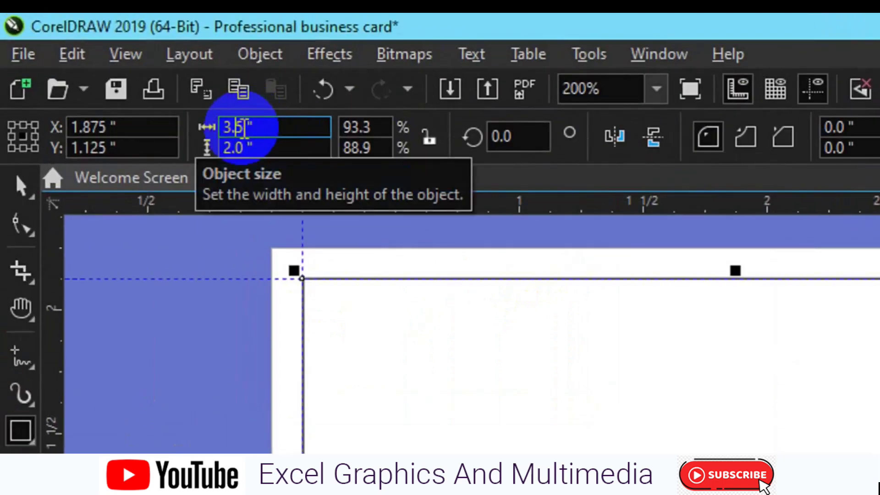
text(2)
double_click(239, 147)
text(1.75)
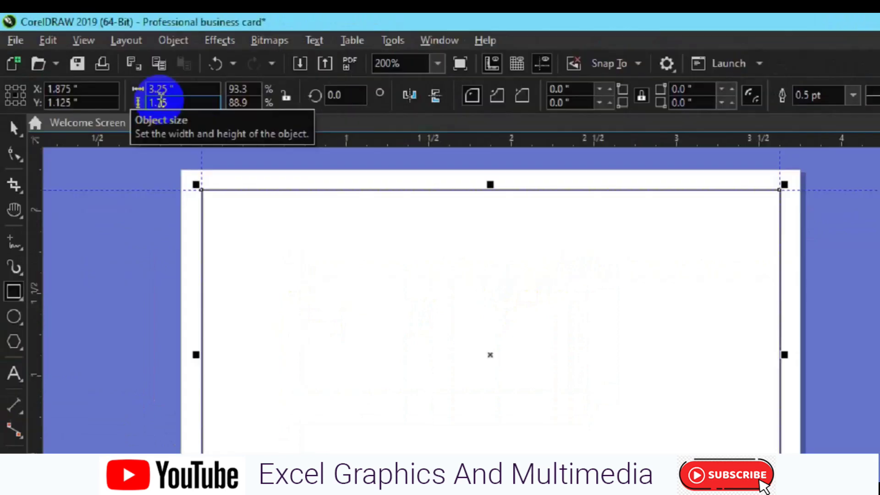
key(Return)
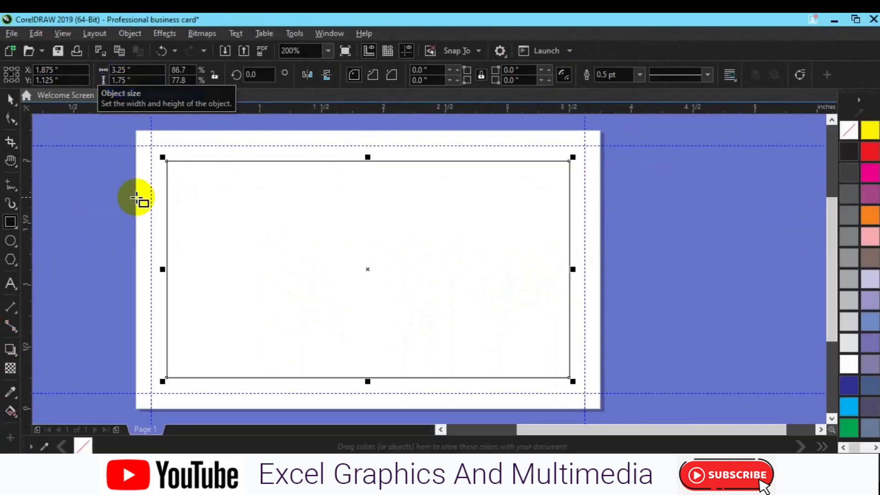
drag(25, 311, 166, 300)
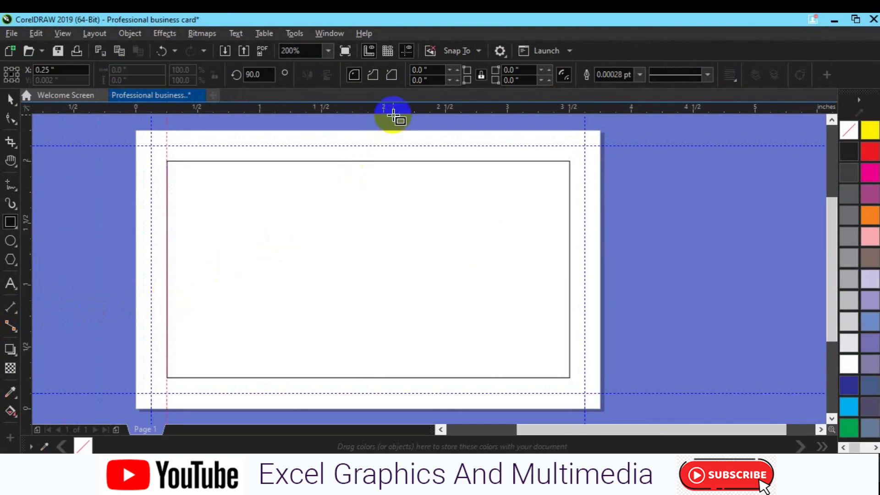
- Add guidelines at the rectangle's top, bottom and right edges, then delete the rectangle
drag(394, 112, 401, 162)
drag(399, 111, 403, 379)
drag(100, 295, 570, 301)
click(472, 312)
key(Delete)
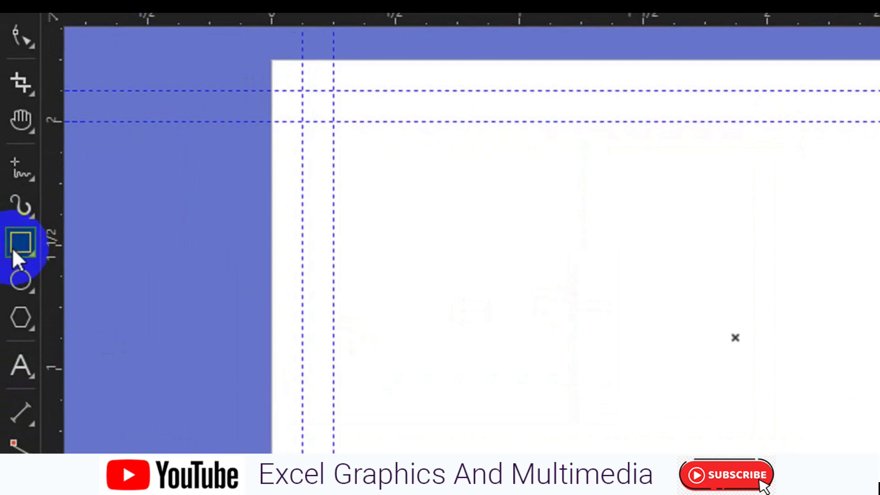
- Add a page-sized rectangle narrowed to about 2 inches on the right, another page-sized rectangle, and 6 polygon sides
double_click(13, 252)
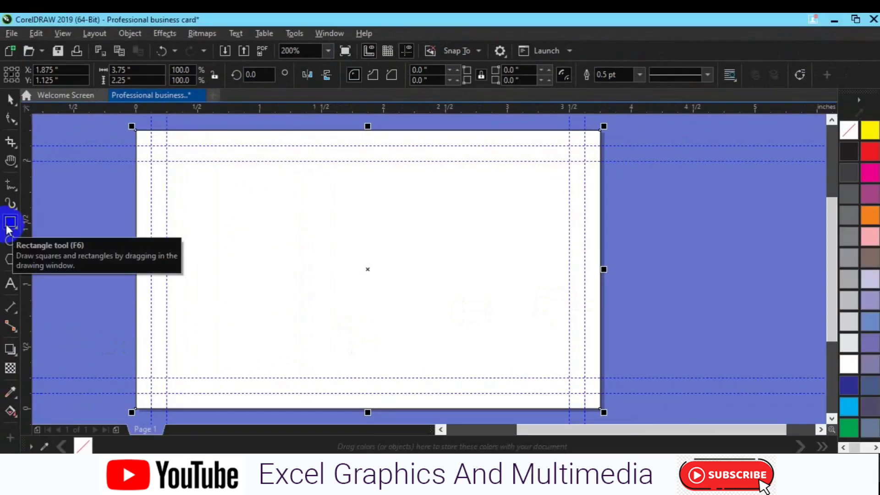
drag(130, 268, 338, 273)
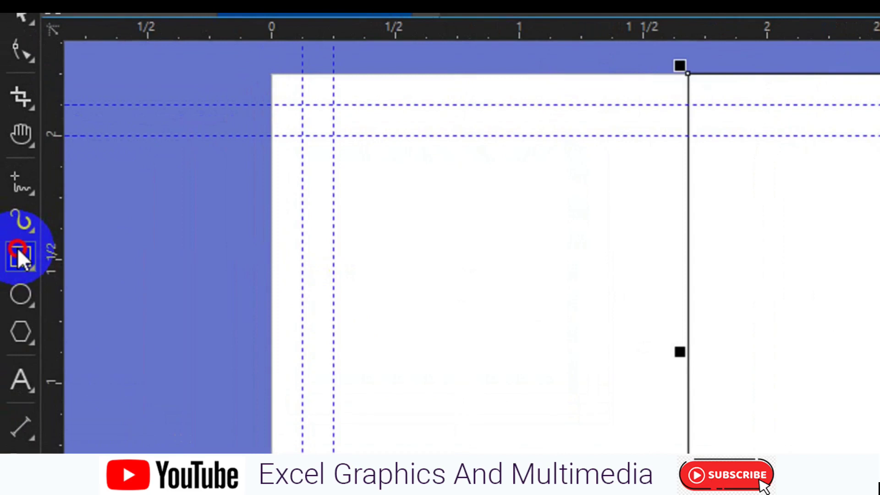
double_click(18, 247)
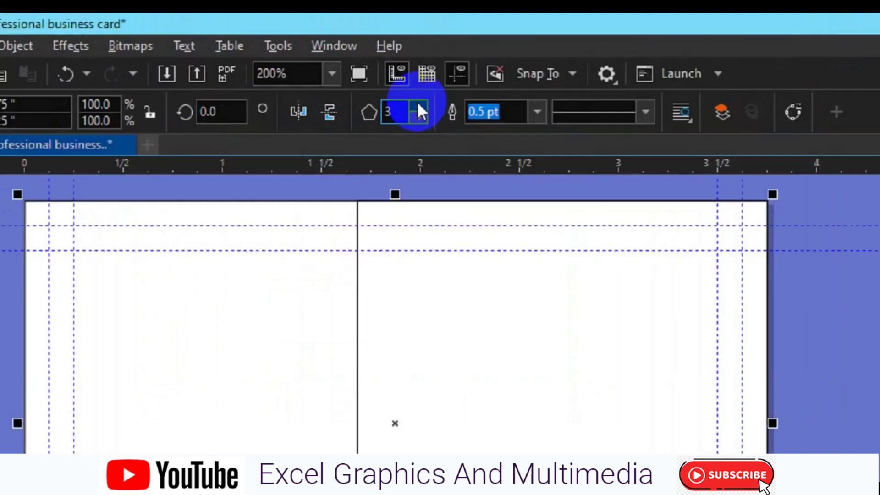
click(383, 71)
click(441, 128)
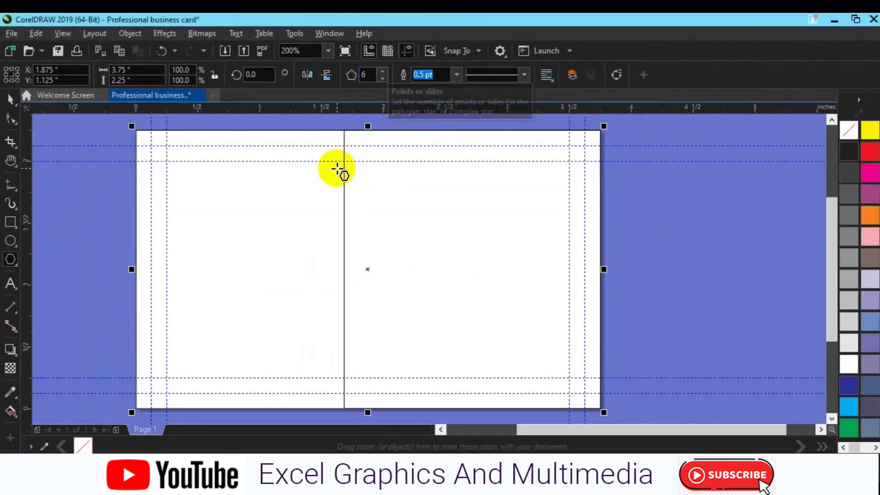
- Draw a hexagon outline, move it into the card's left half and size it
mouse_move(335, 177)
mouse_down()
mouse_move(359, 315)
mouse_move(381, 364)
mouse_up()
key(space)
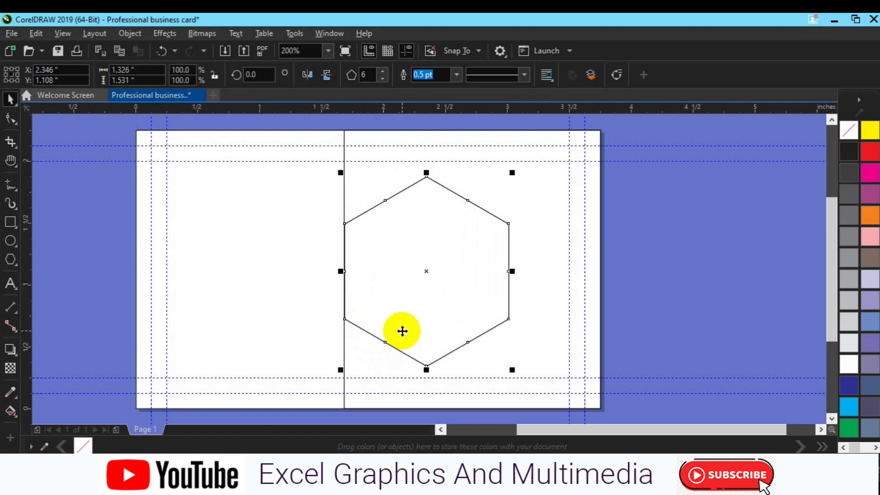
drag(436, 286, 285, 284)
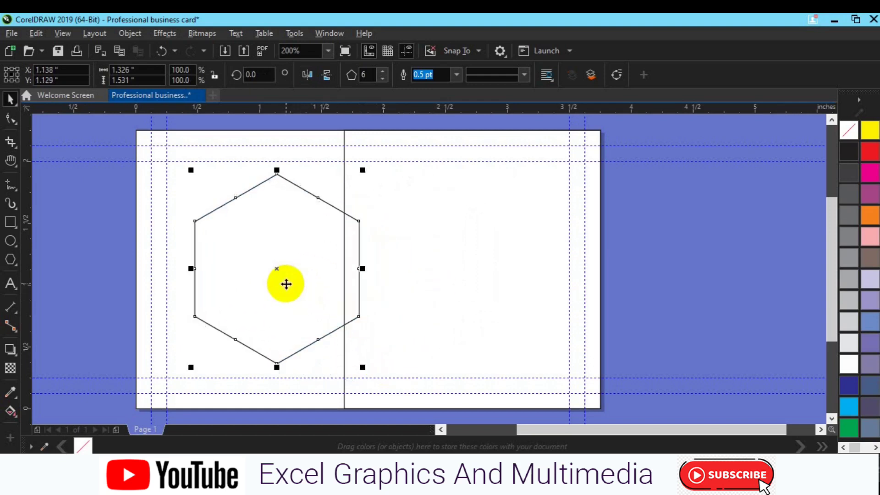
drag(365, 368, 372, 376)
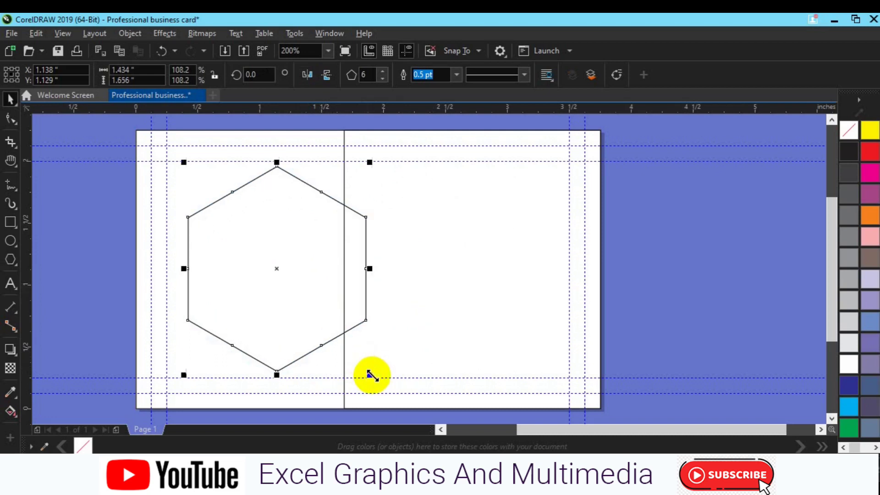
drag(372, 376, 365, 367)
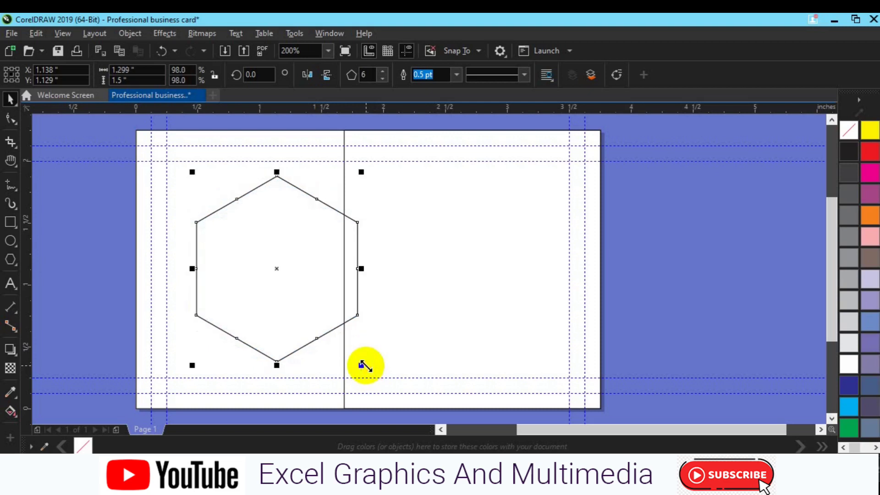
- Fine-tune the 1.299 × 1.5 inch hexagon's position so it straddles the dividing line
shift+click(461, 338)
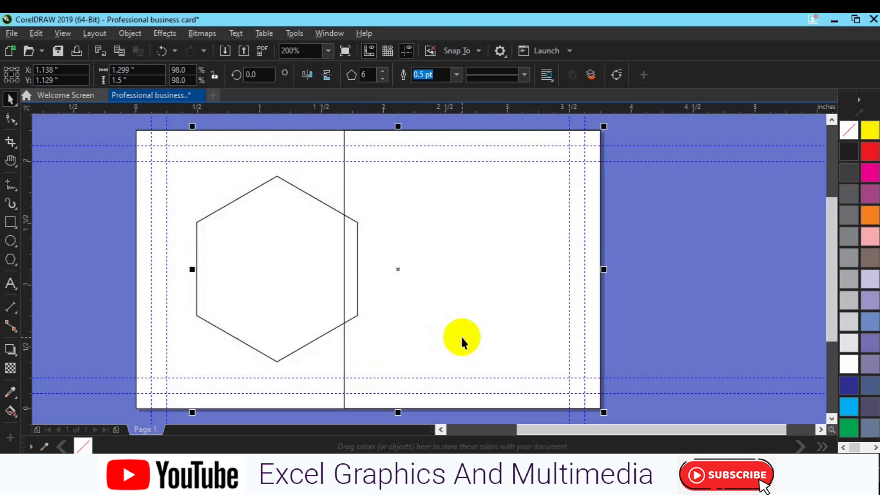
key(c)
key(ctrl+z)
click(681, 309)
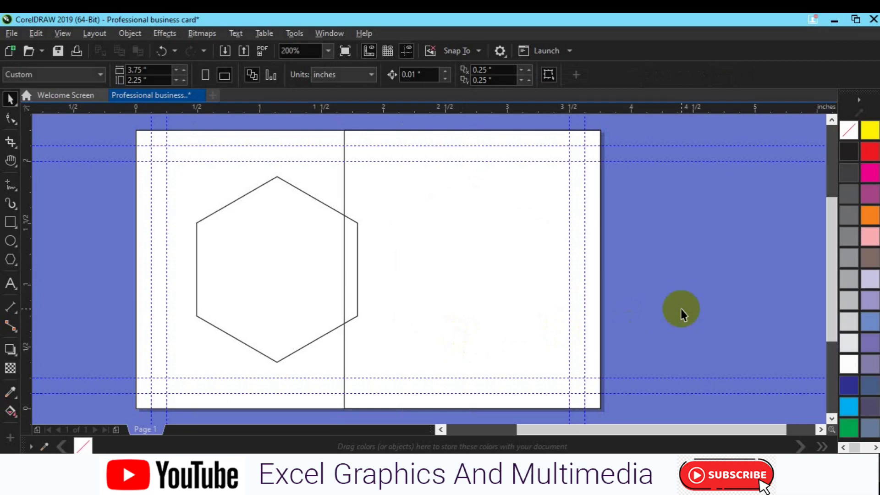
drag(299, 290, 300, 291)
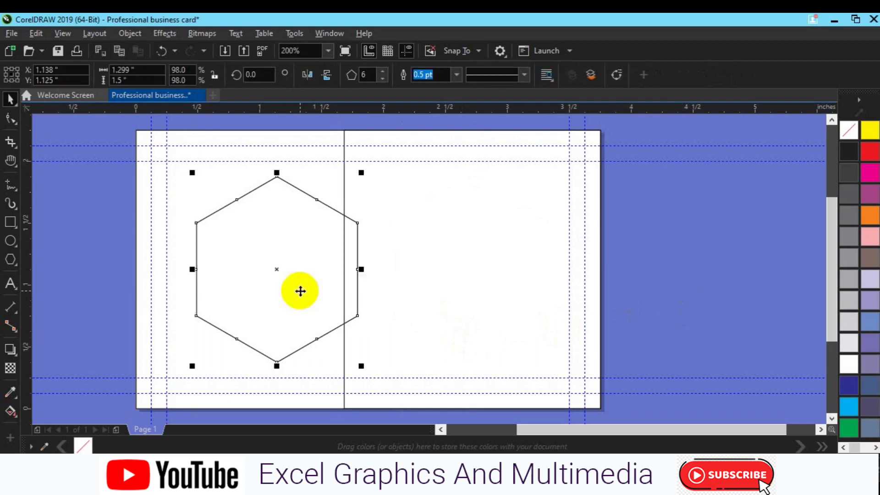
key(Right)
key(Right)
key(Right)
key(Right)
drag(300, 291, 299, 291)
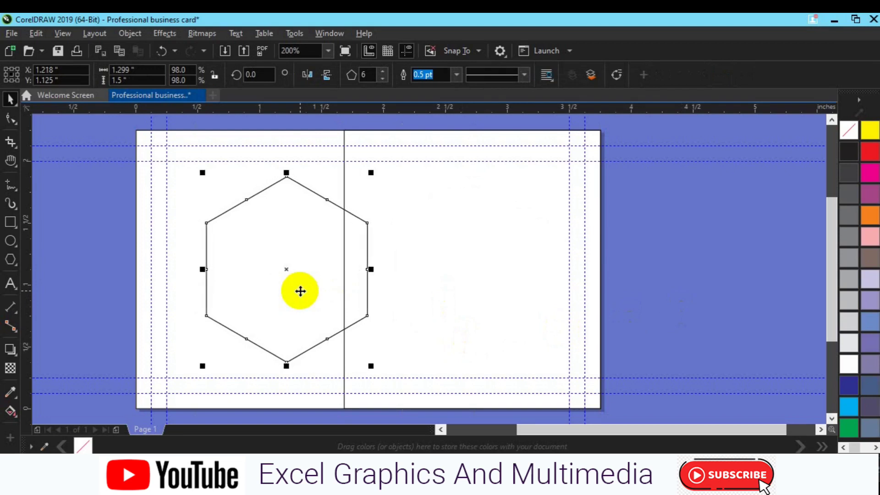
- Smart Fill the card's right half and delete the hexagon, leaving a hexagonal notch
click(15, 415)
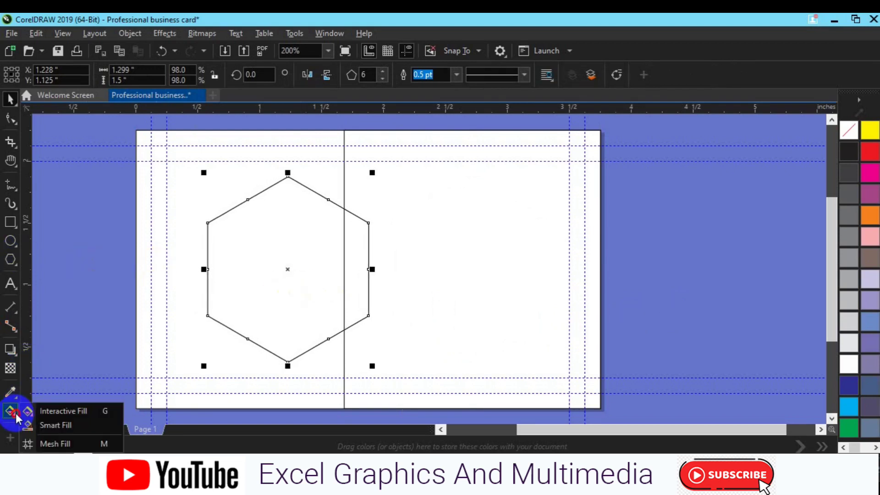
click(58, 429)
click(428, 323)
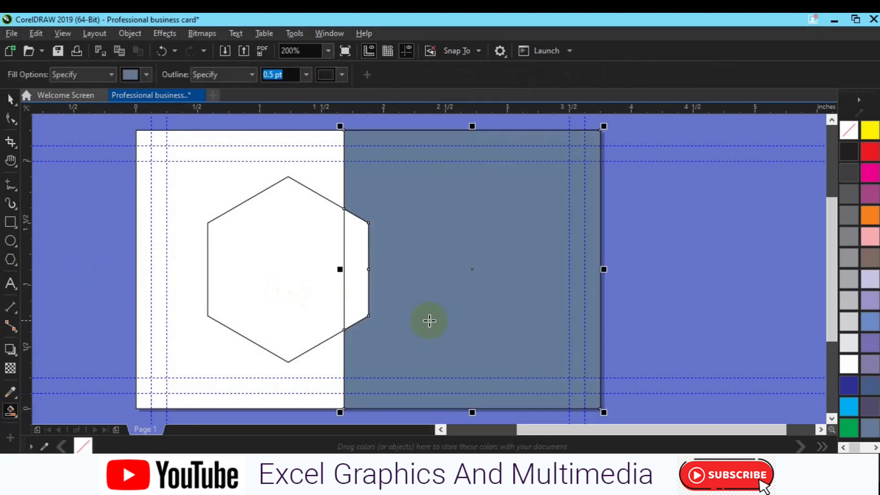
key(space)
click(306, 325)
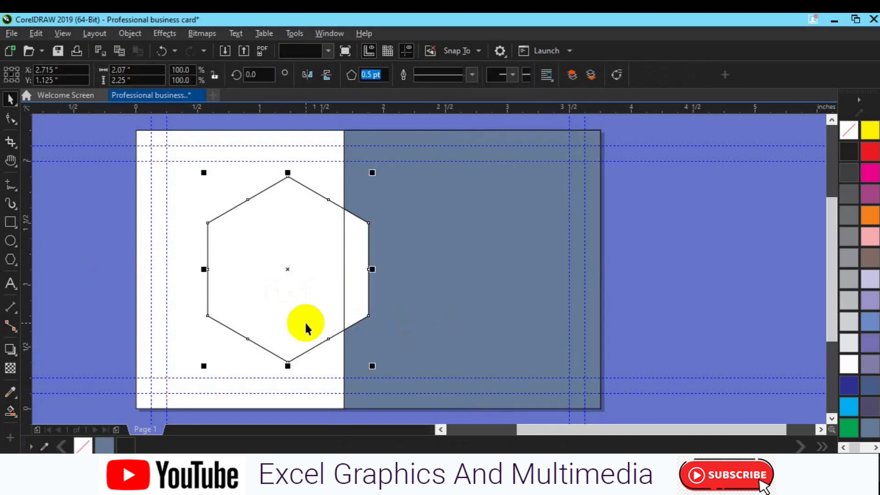
key(Delete)
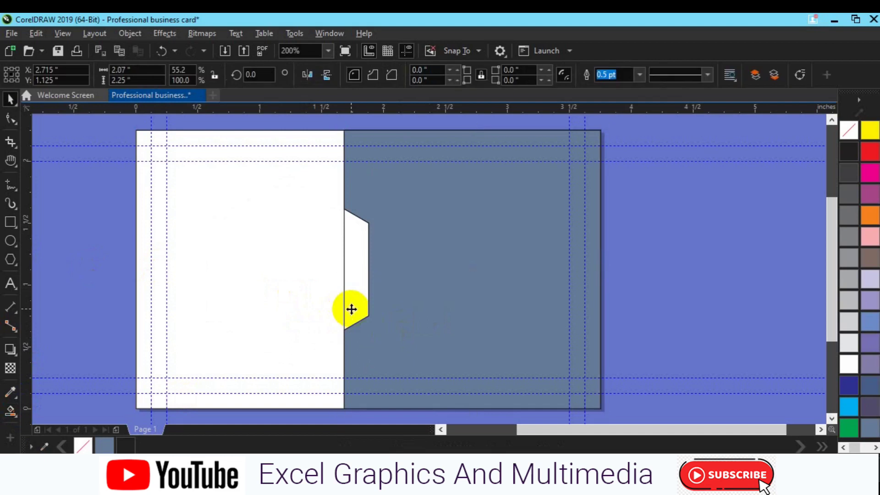
- Remove the outline from the new blue-grey panel
drag(301, 123, 620, 413)
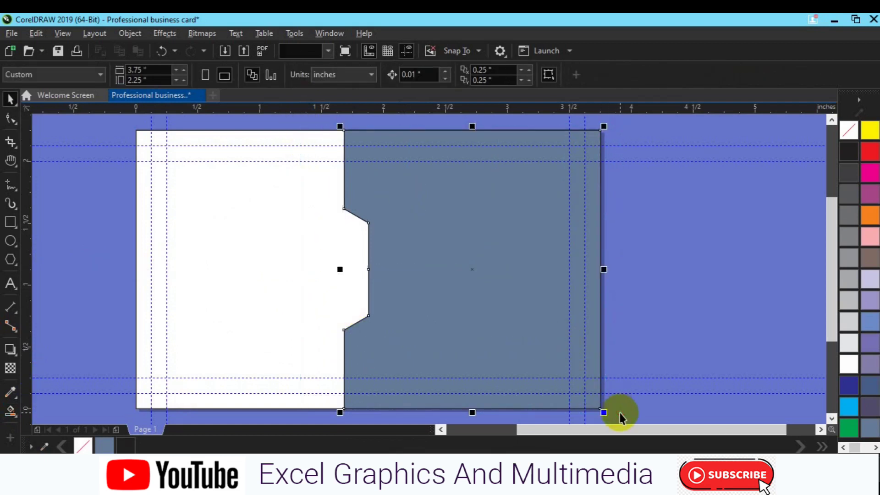
right_click(847, 135)
click(283, 261)
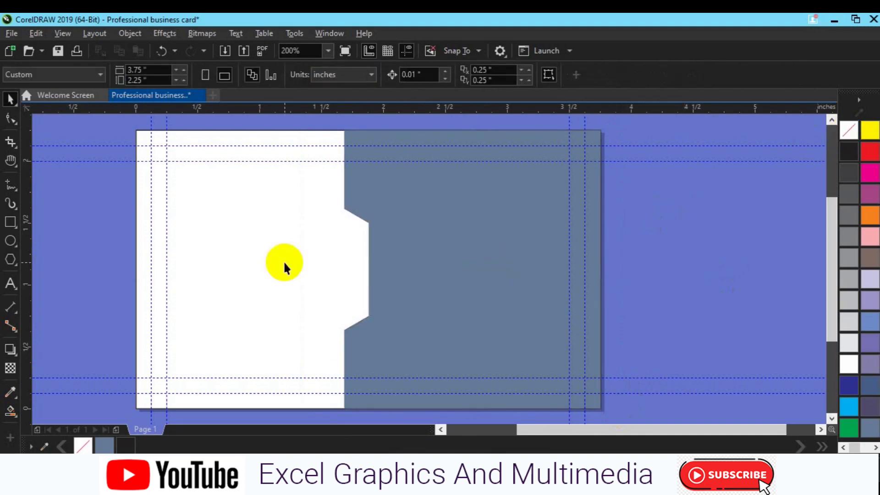
click(10, 222)
- Draw a thin bar across the panel from the notch to the card's edge
drag(369, 236, 369, 237)
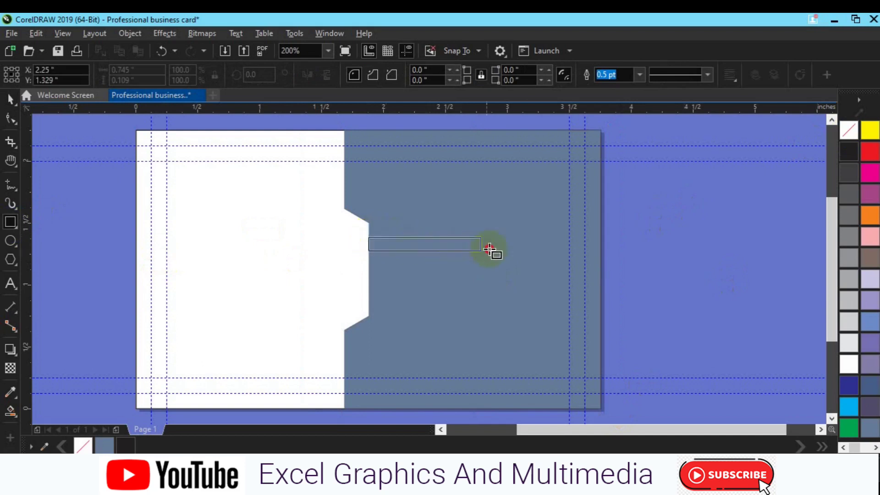
drag(369, 236, 597, 271)
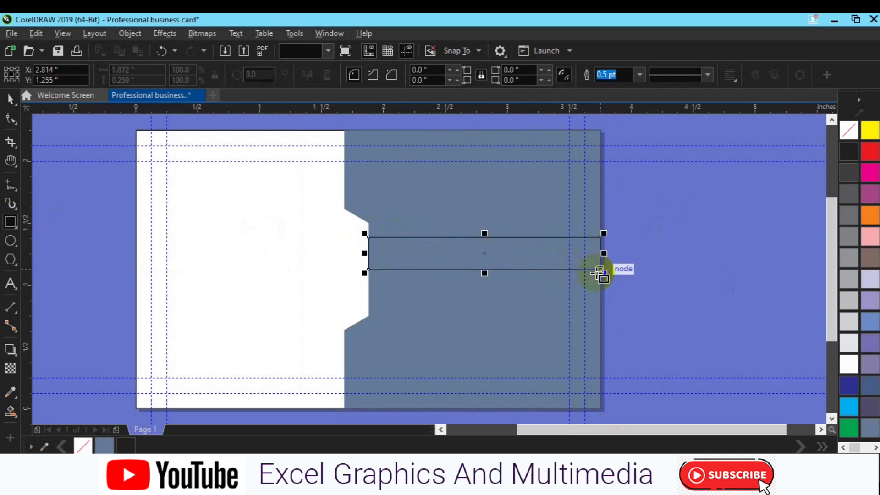
key(space)
drag(485, 274, 485, 266)
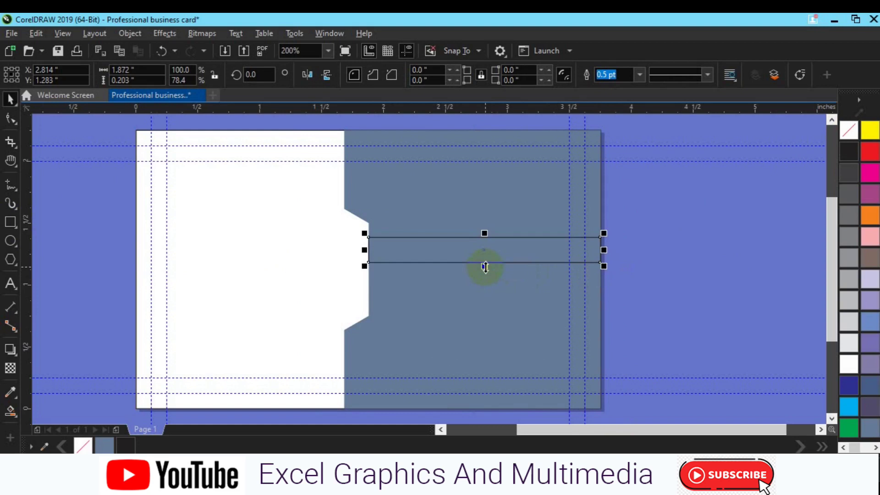
drag(485, 255, 488, 276)
click(636, 255)
- Give the bar no outline and a 90% Black fill, then drag a copy below
click(636, 74)
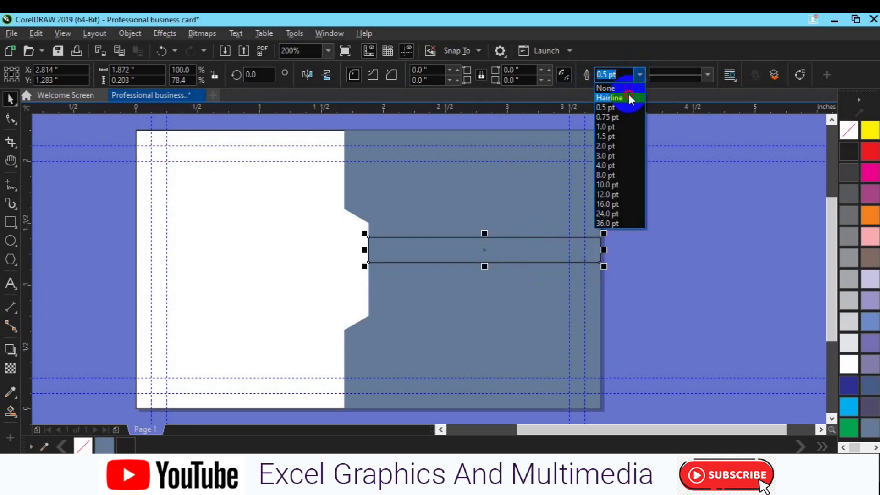
click(628, 94)
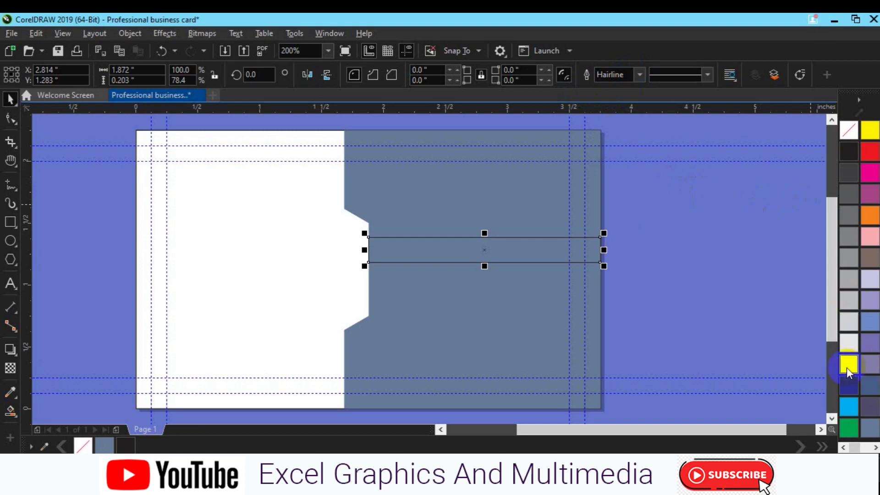
click(848, 367)
click(641, 75)
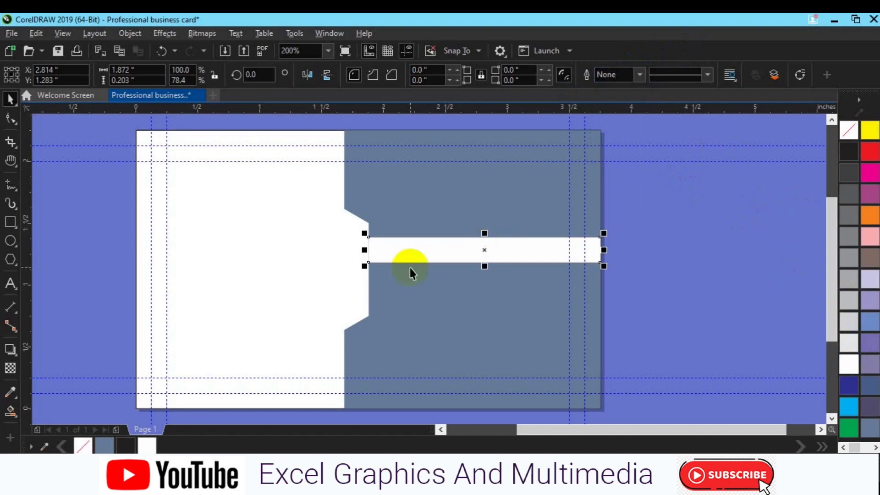
click(849, 173)
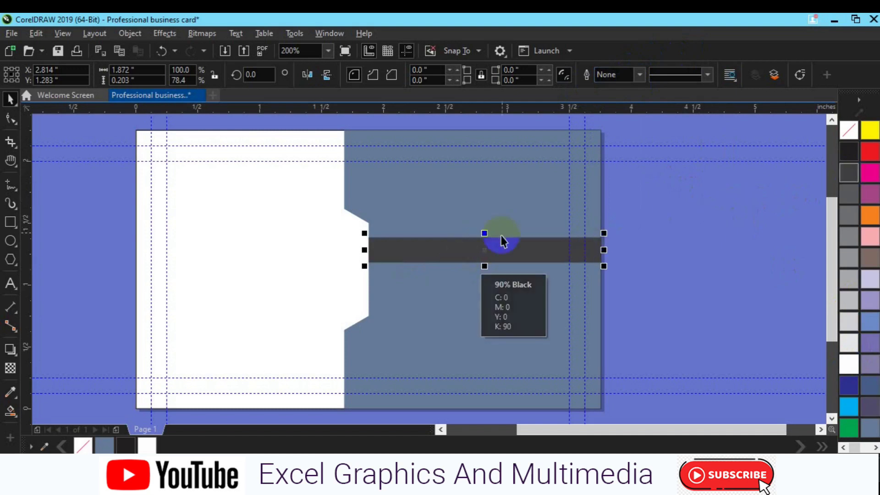
drag(488, 250, 483, 275)
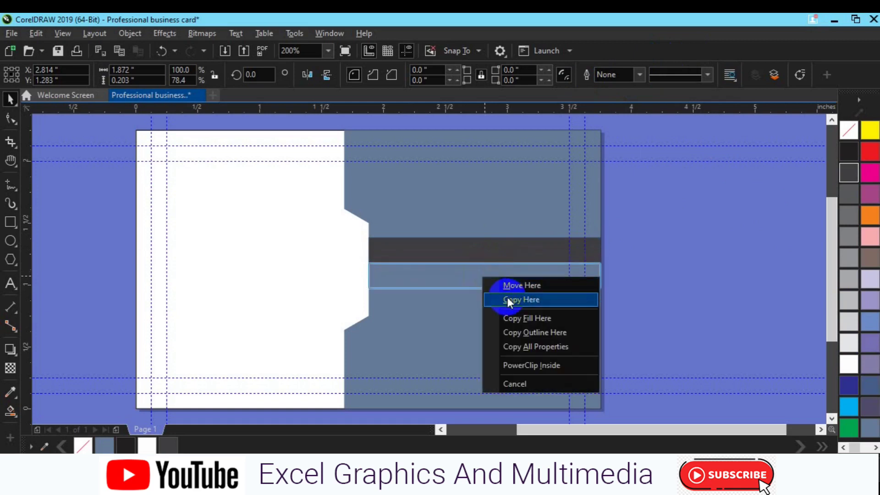
- Copy the bar twice below and recolour the top and bottom stripes lighter grey
click(508, 297)
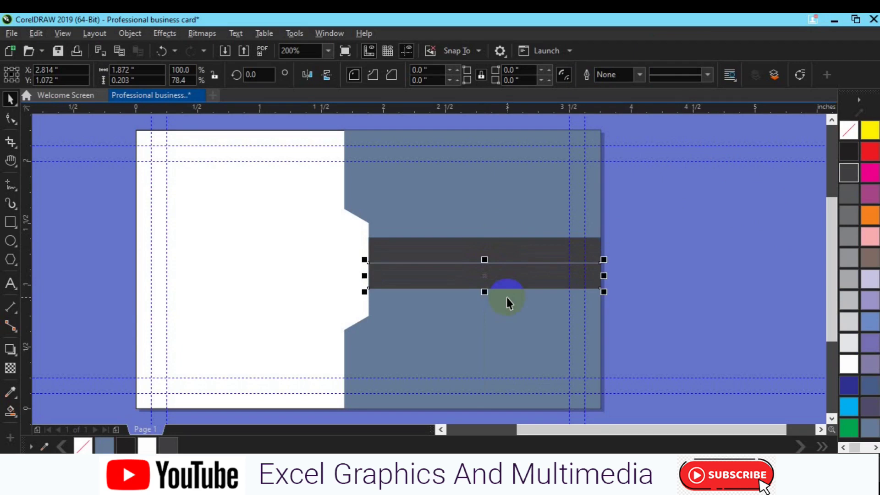
key(ctrl+r)
key(Up)
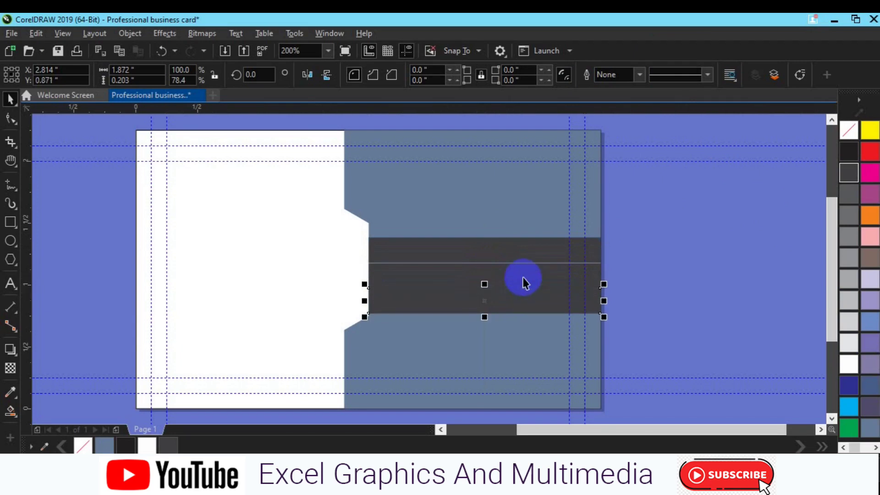
click(848, 220)
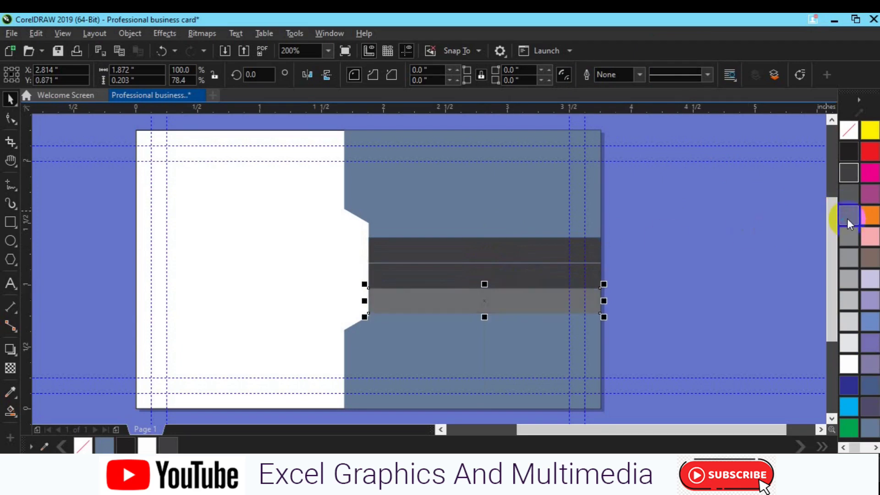
shift+click(546, 280)
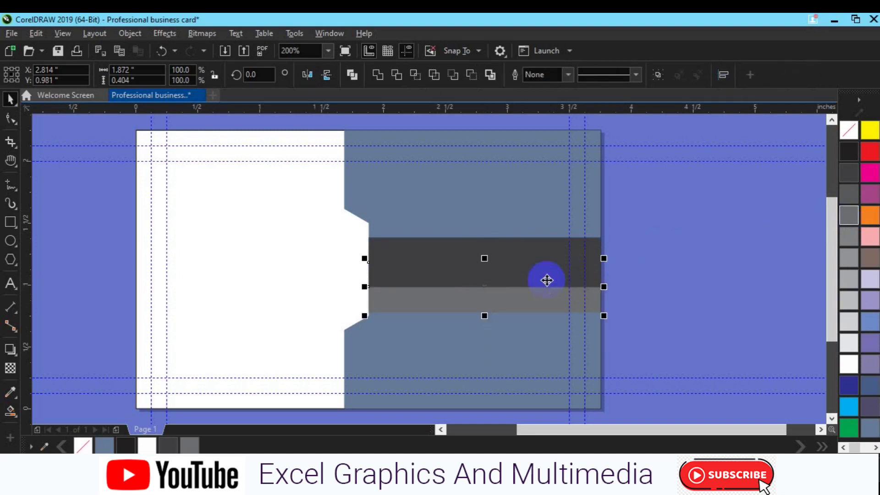
click(633, 252)
click(571, 246)
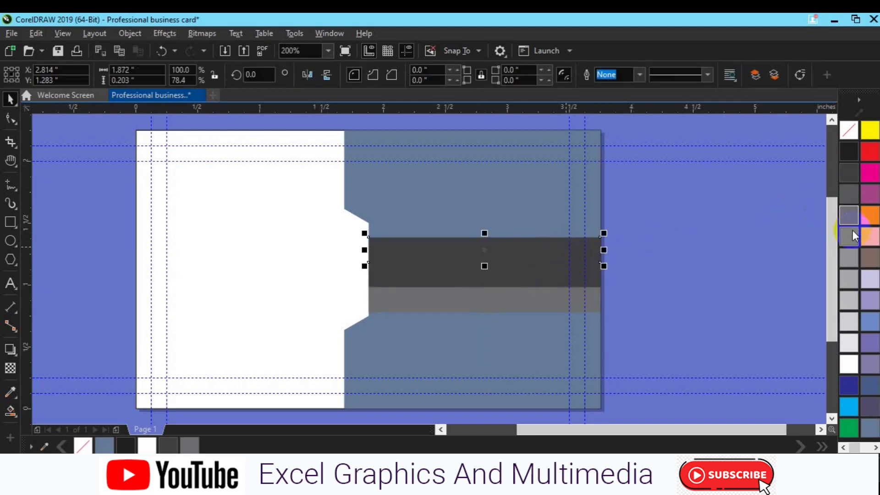
click(850, 219)
click(693, 286)
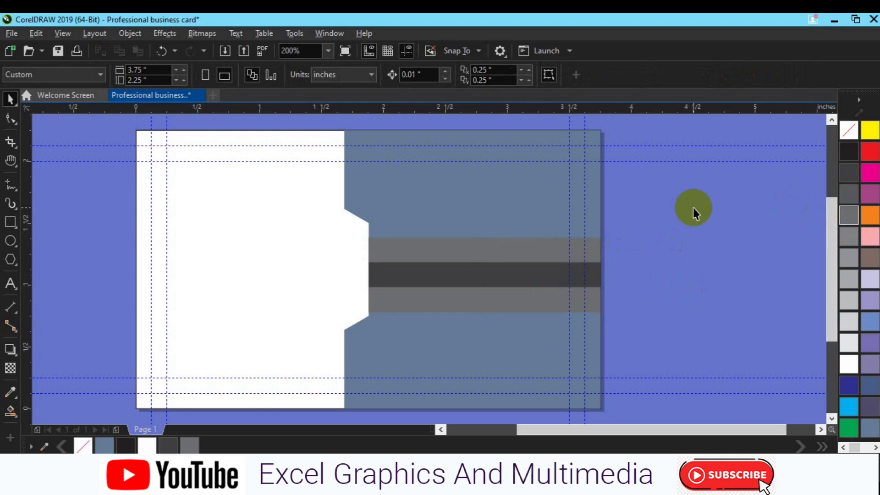
- Align the stripes right on the panel, centred vertically, and widen them to 1.997 inches
drag(445, 353, 359, 363)
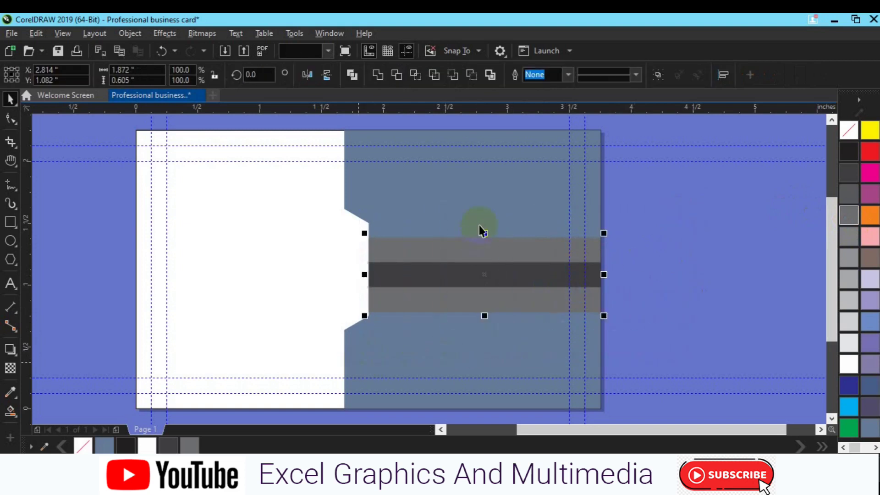
click(487, 211)
key(e)
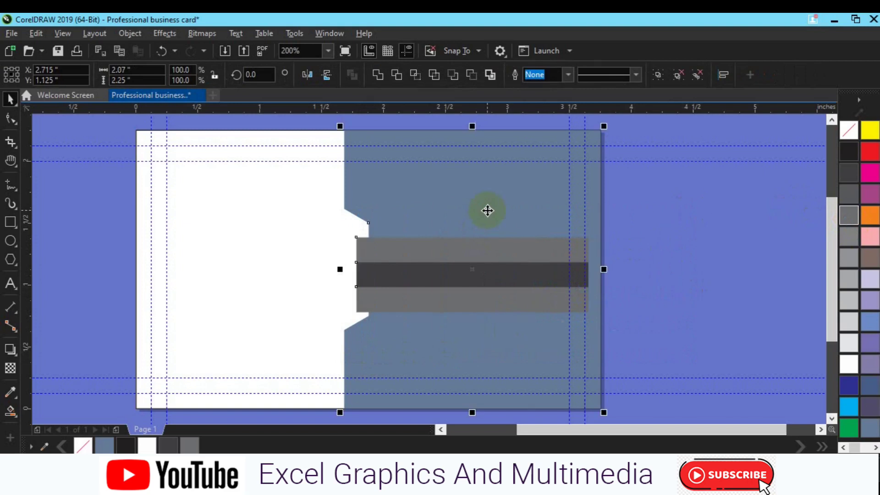
key(ctrl+z)
key(ctrl+z)
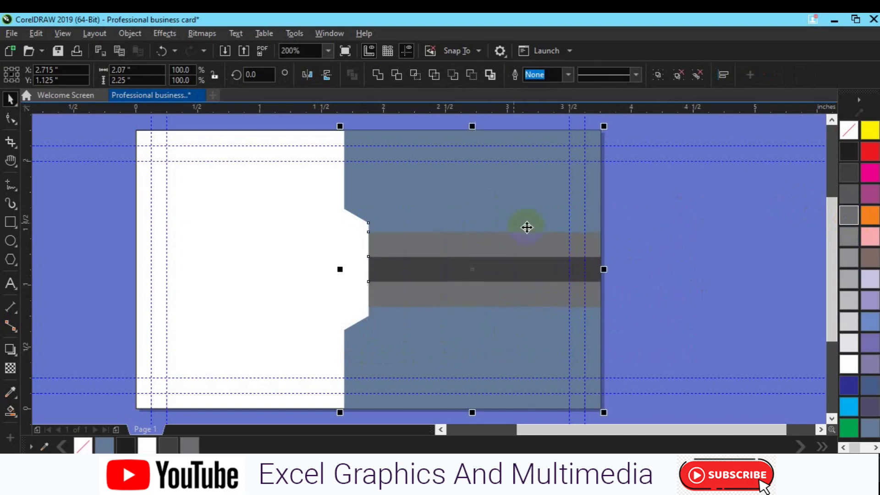
click(638, 259)
click(485, 272)
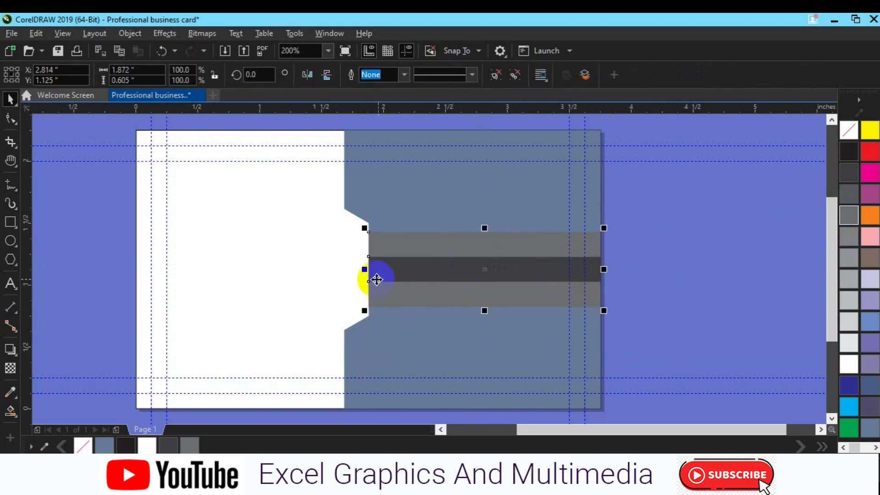
drag(364, 274, 348, 280)
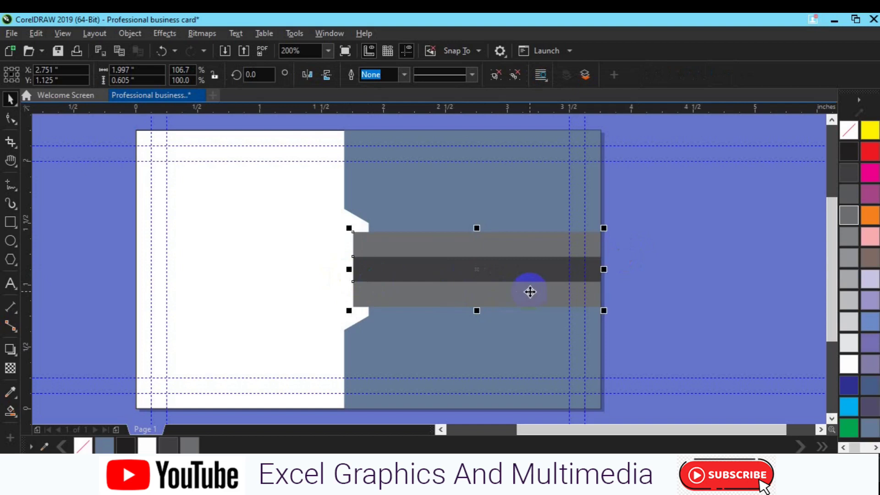
click(681, 289)
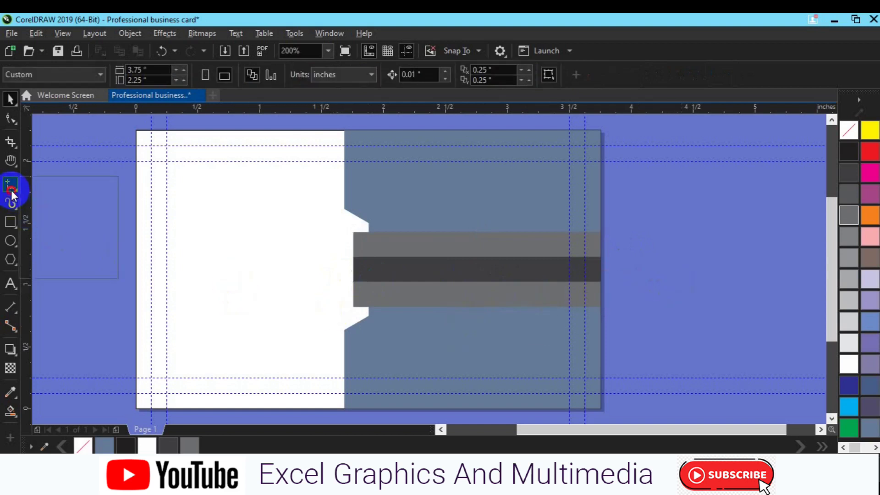
- Draw a small triangle at the upper notch corner with the Pen tool and fill it using Smart Fill
click(60, 222)
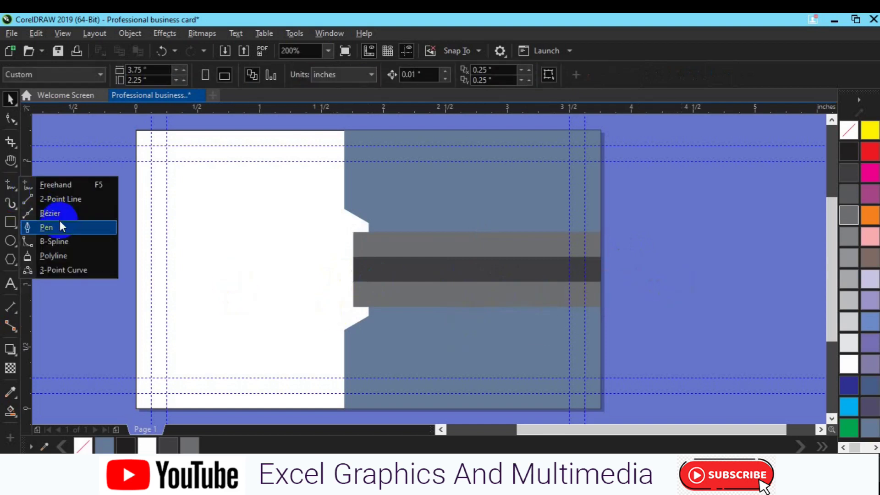
click(353, 233)
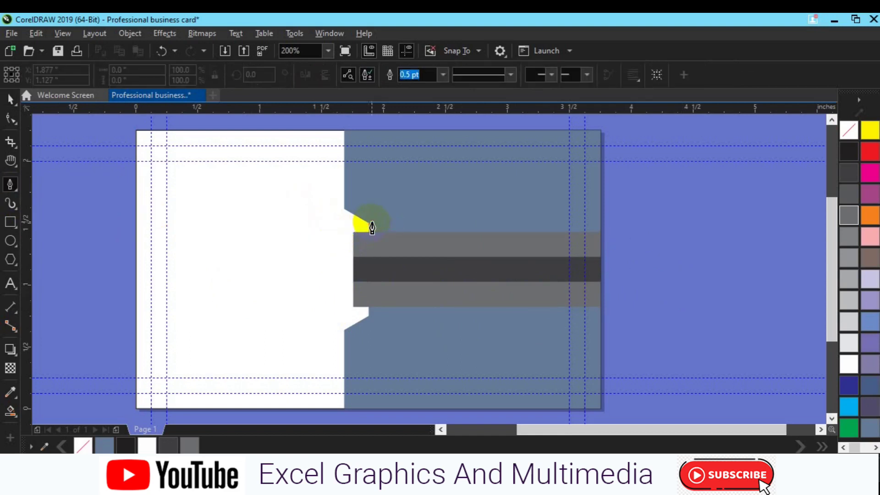
click(372, 228)
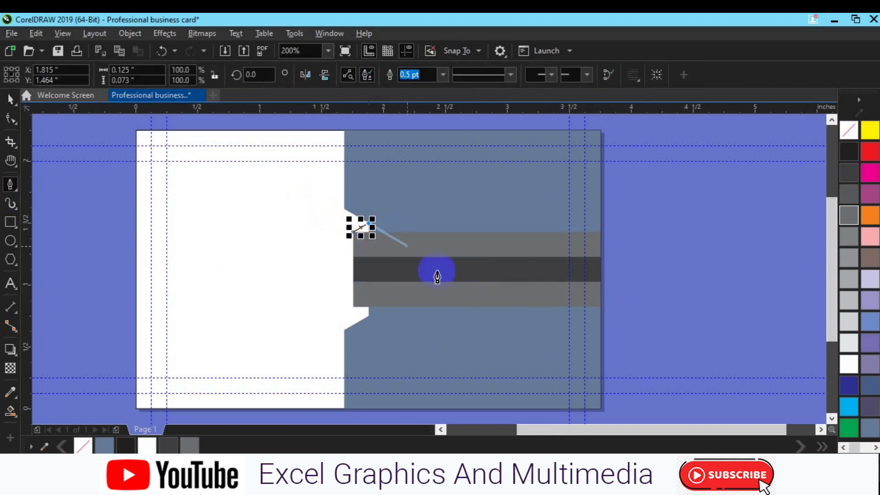
key(space)
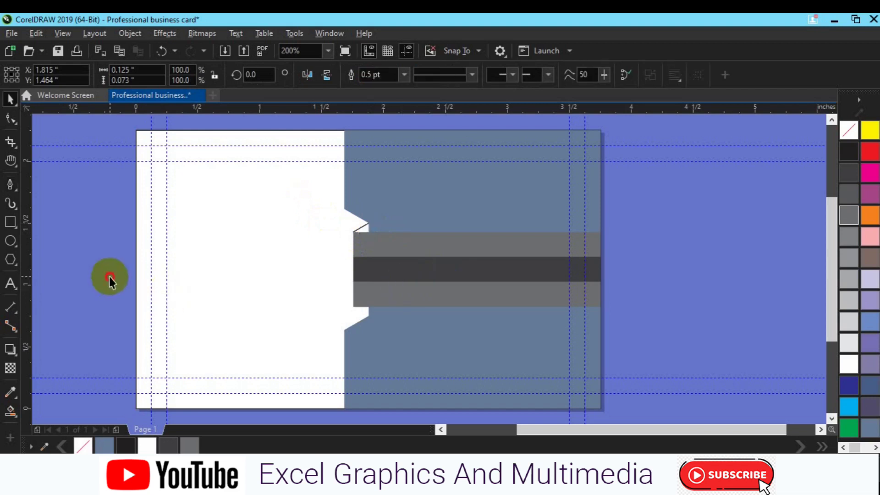
click(109, 276)
click(20, 266)
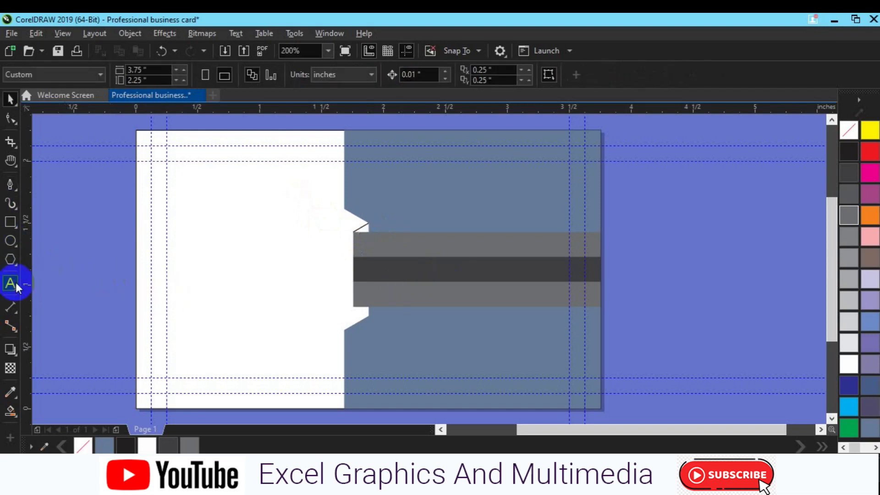
click(15, 417)
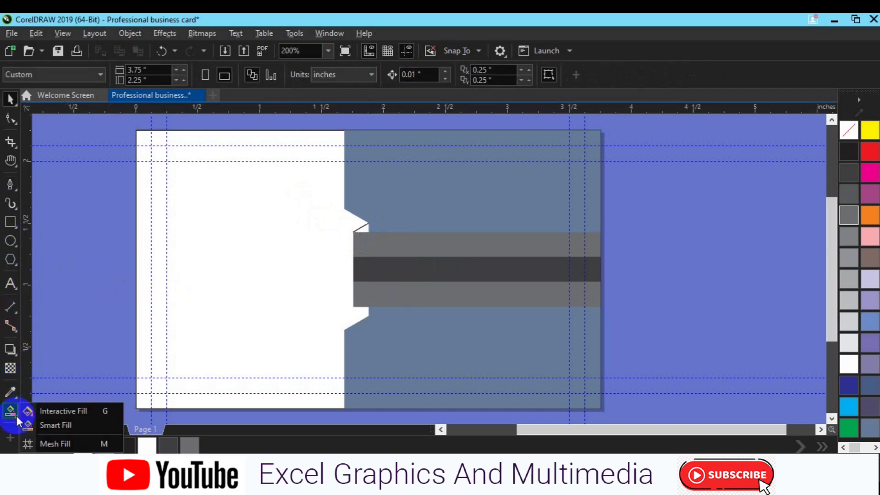
click(55, 427)
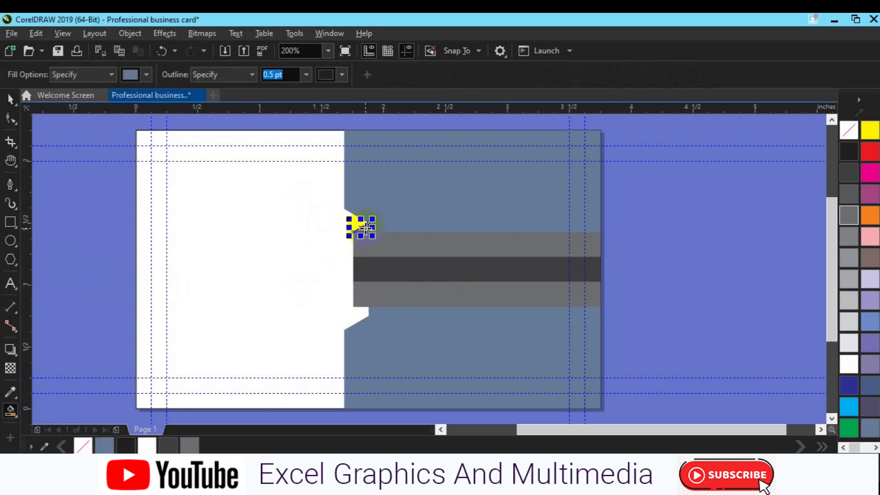
- Remove the notch triangle's outline and fill it grey
key(space)
drag(624, 205, 345, 274)
right_click(847, 139)
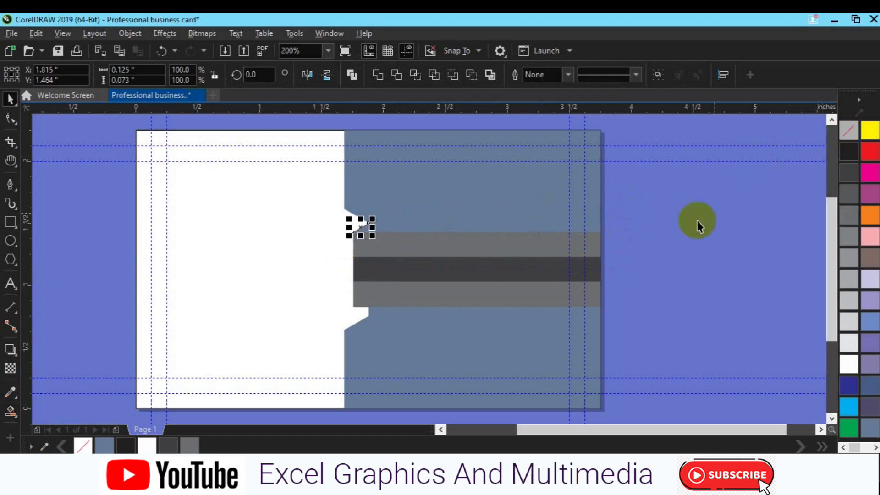
click(850, 281)
click(712, 286)
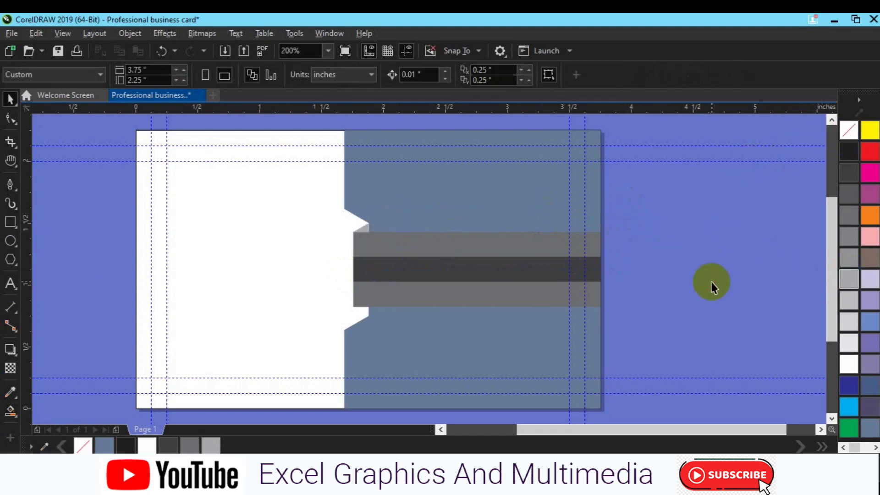
- Copy the grey triangle down to the lower notch and mirror it vertically
scroll(711, 287, up, 2)
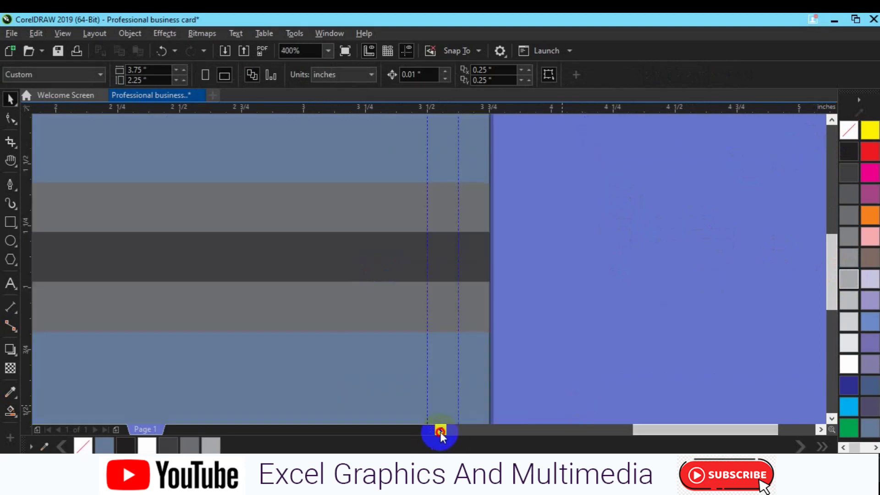
click(440, 432)
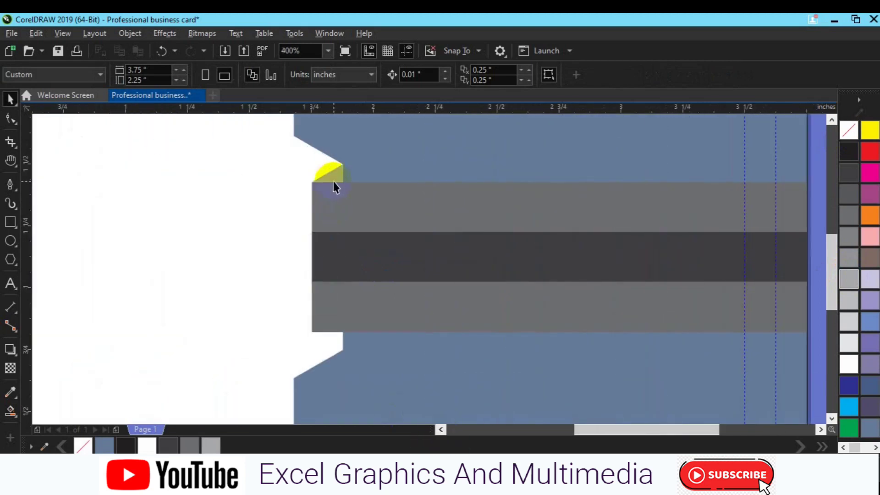
click(334, 178)
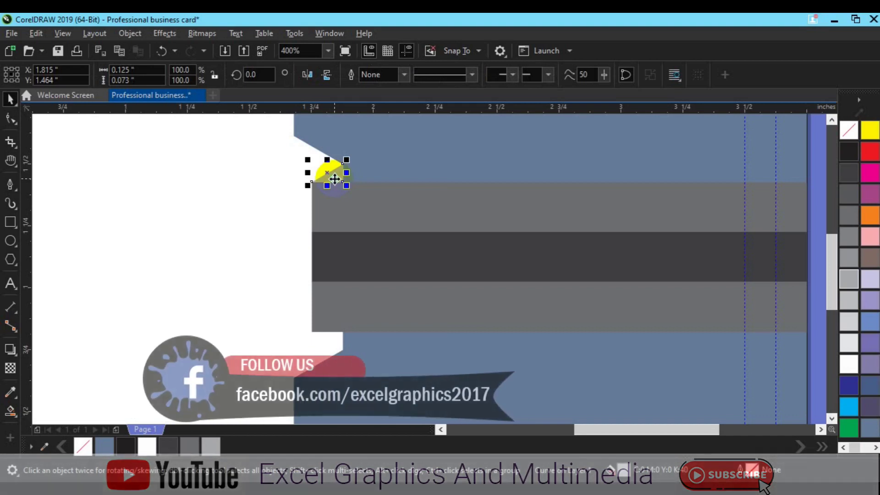
drag(335, 179, 324, 347)
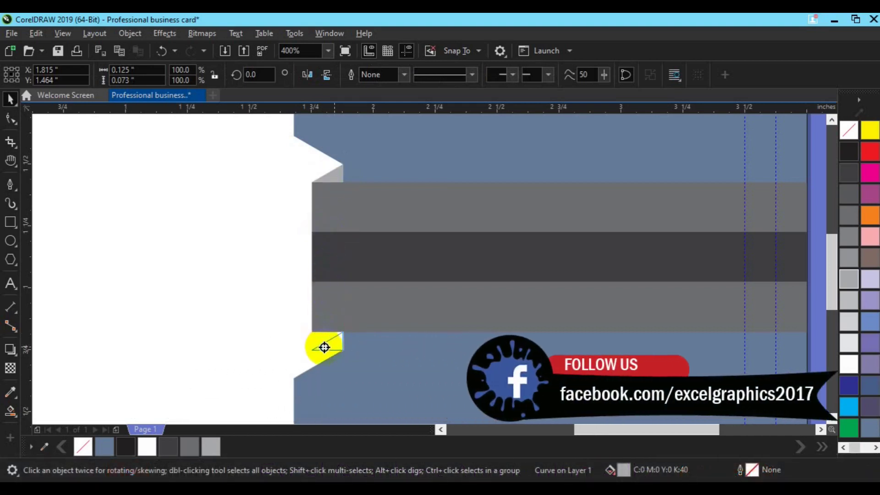
click(343, 364)
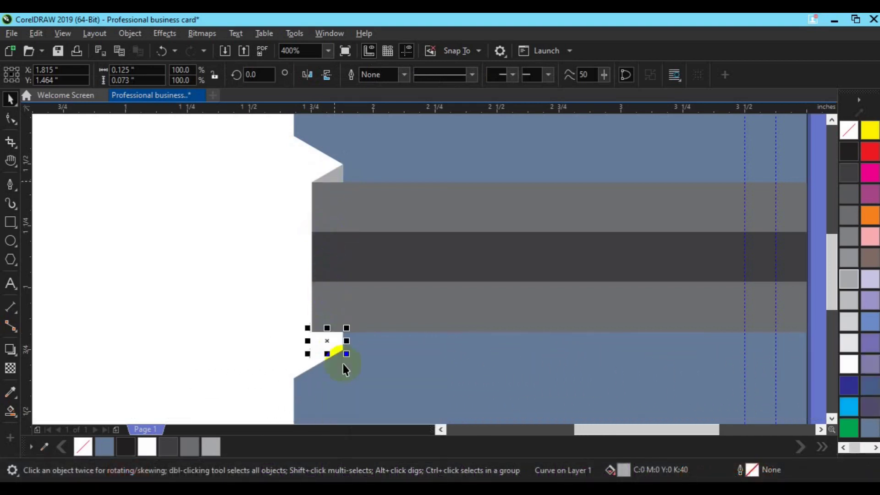
click(326, 76)
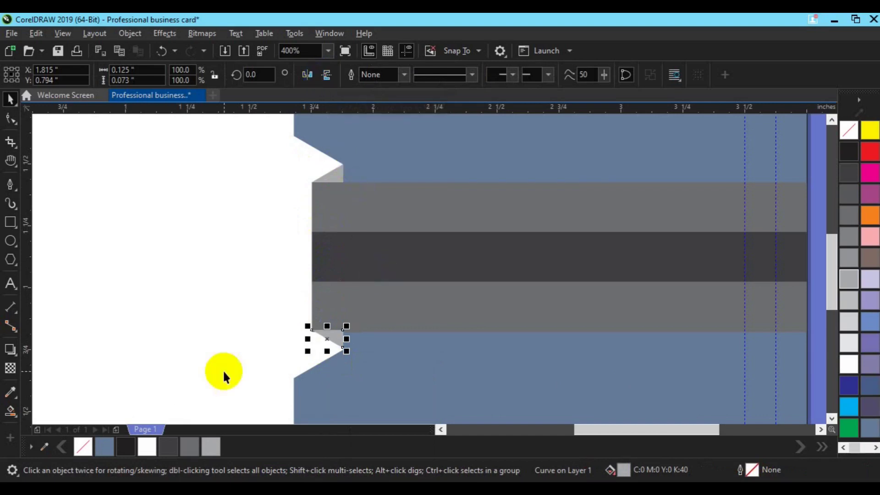
- Nudge the mirrored triangle flush against the bottom stripe in the lower notch corner
scroll(223, 370, up, 2)
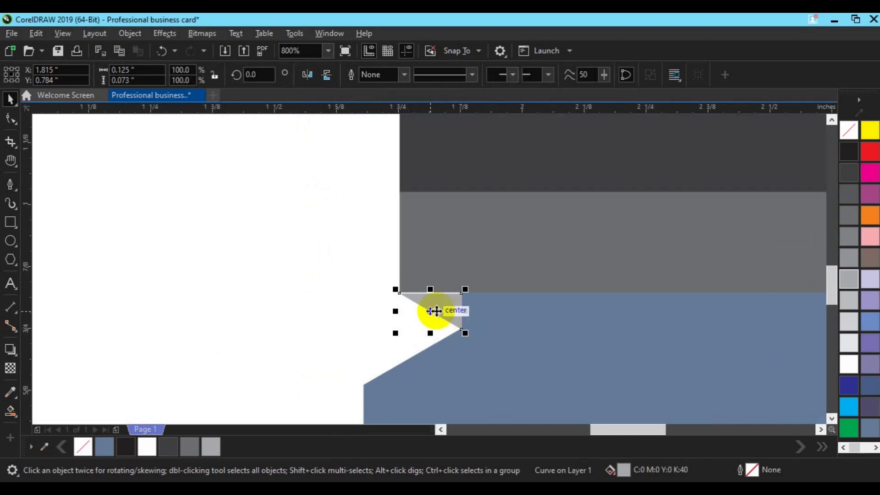
drag(435, 311, 436, 311)
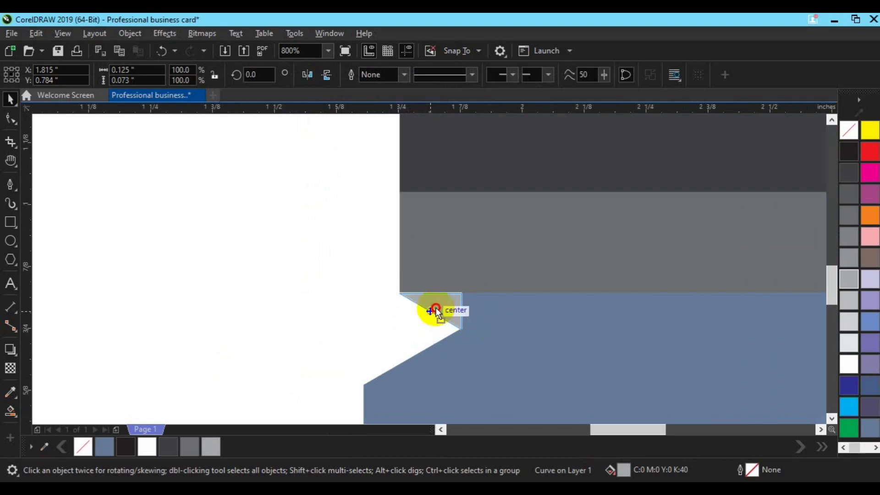
drag(436, 310, 434, 308)
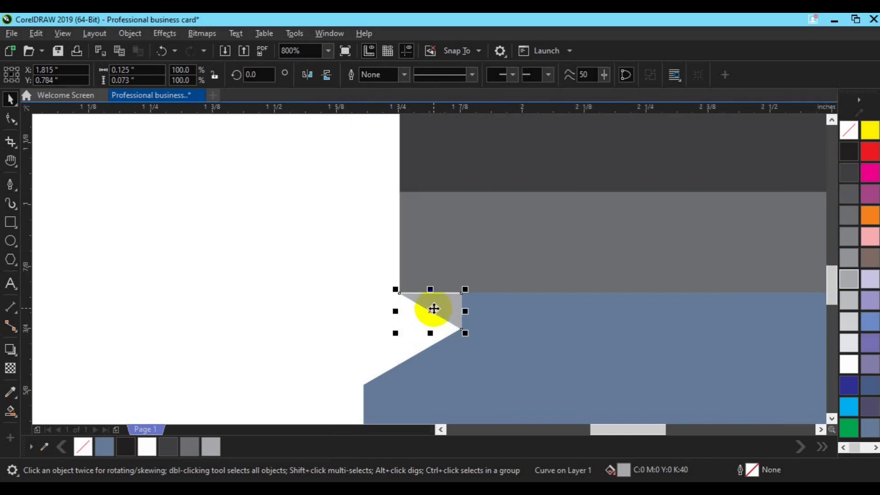
scroll(434, 309, up, 1)
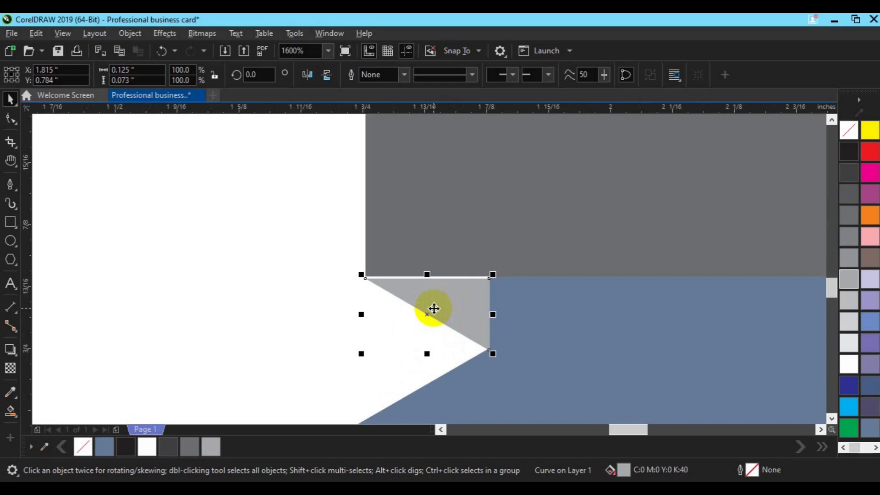
scroll(433, 308, up, 1)
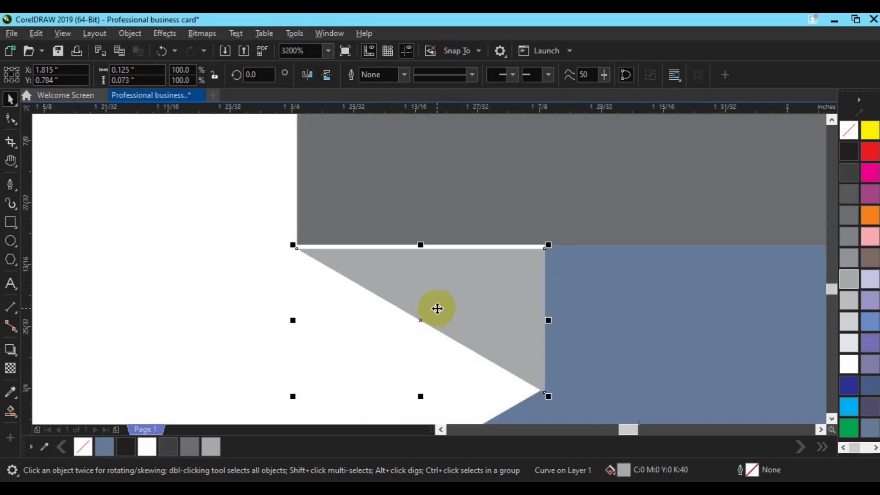
drag(438, 306, 437, 304)
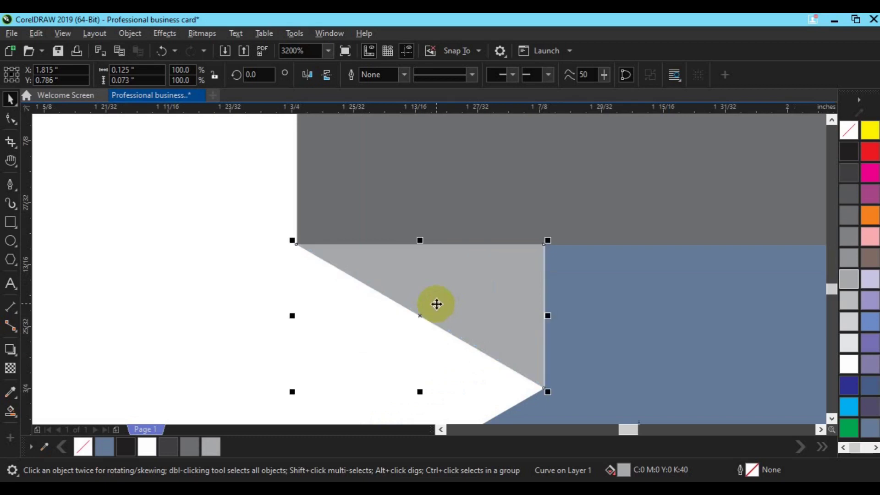
- Scroll the view and zoom out from 3200% to 200% to show the whole card
click(269, 319)
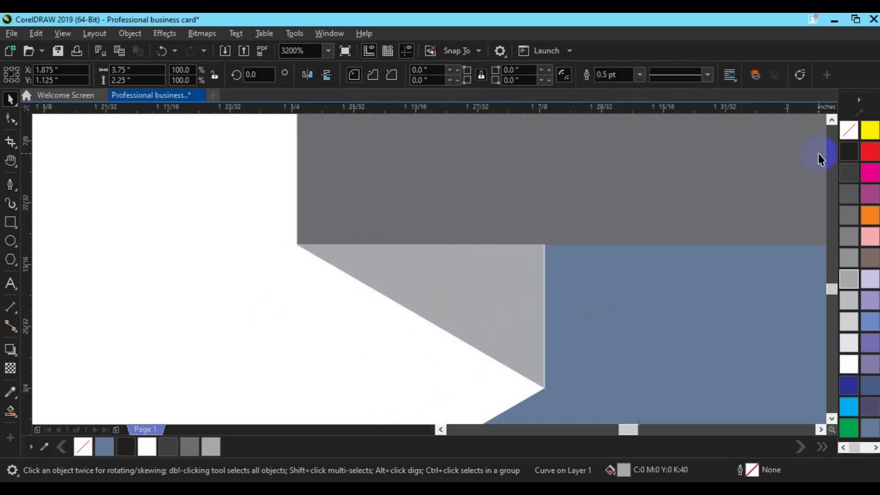
click(832, 121)
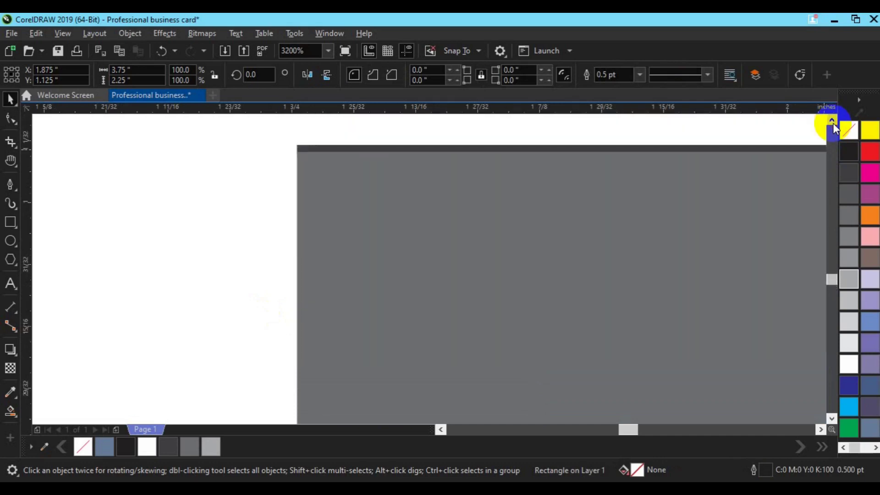
click(833, 122)
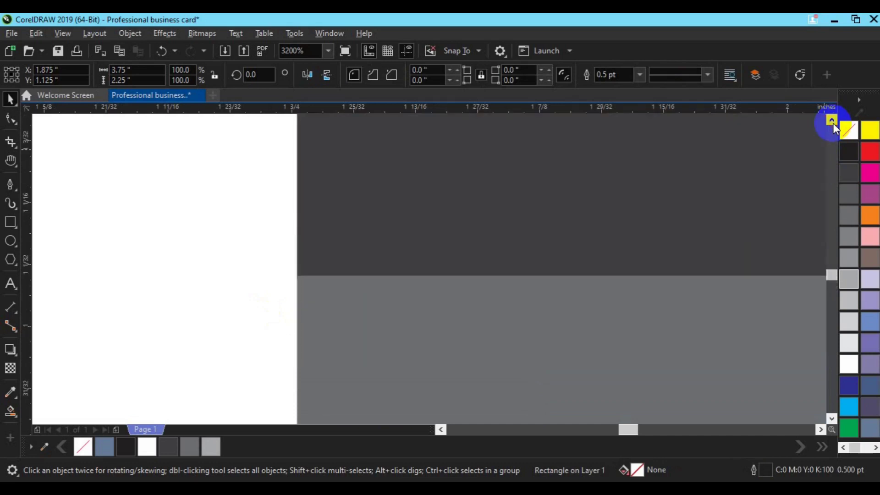
click(833, 122)
click(832, 122)
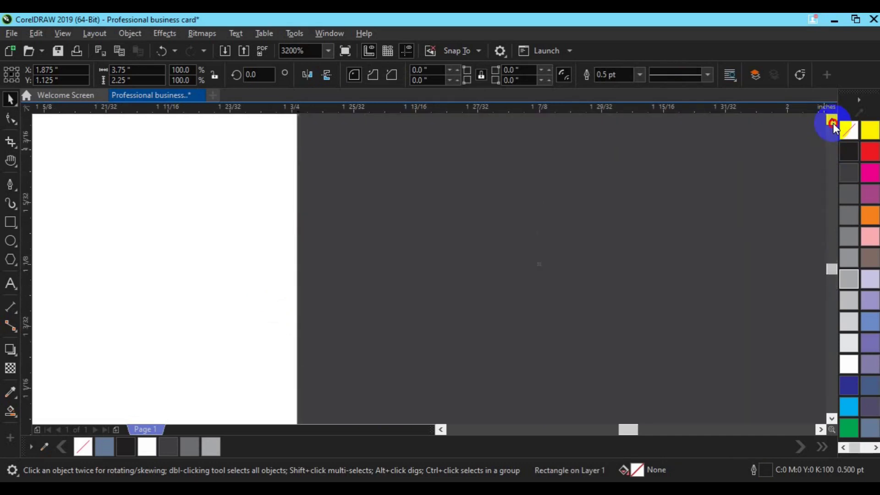
click(833, 122)
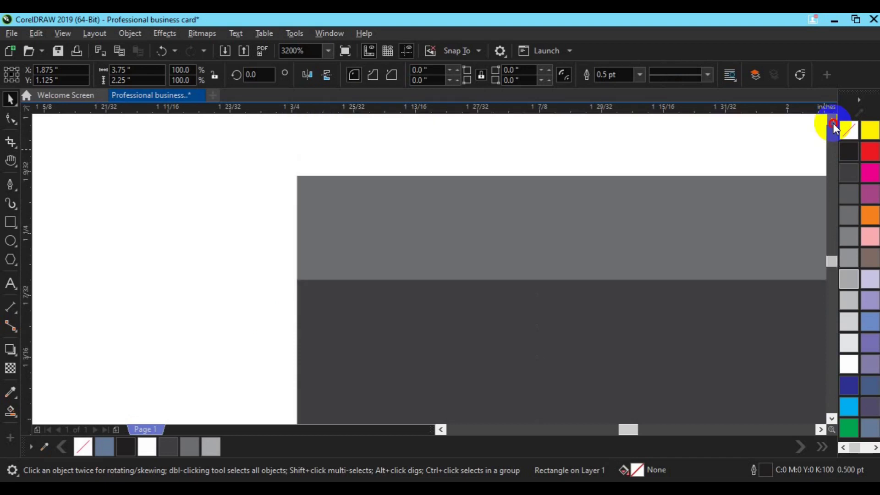
click(832, 122)
click(832, 122)
click(832, 122)
click(833, 122)
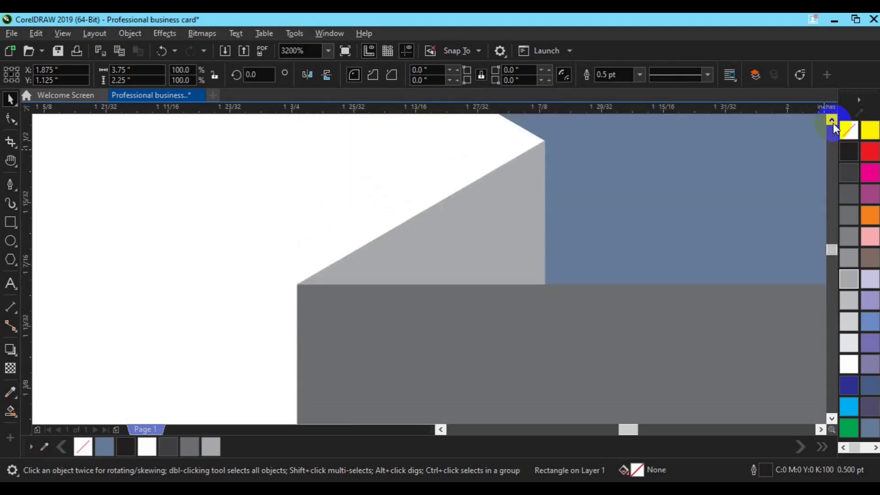
key(F3)
key(F3)
key(F3)
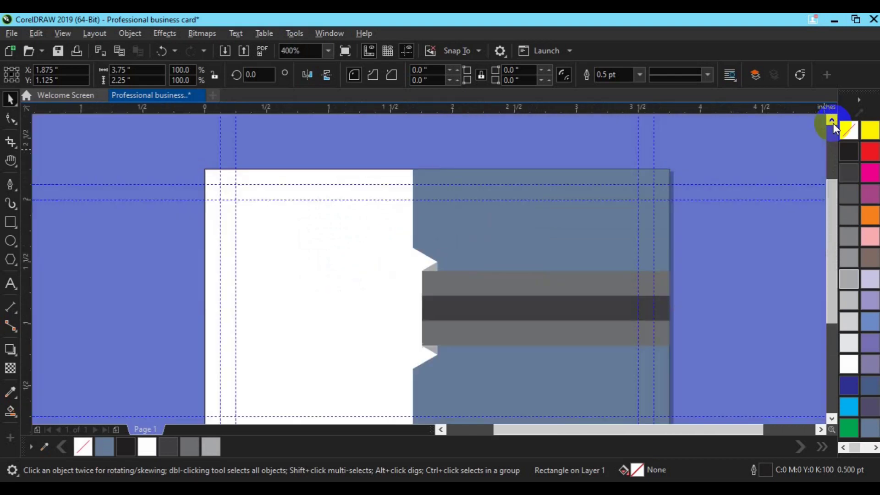
click(820, 431)
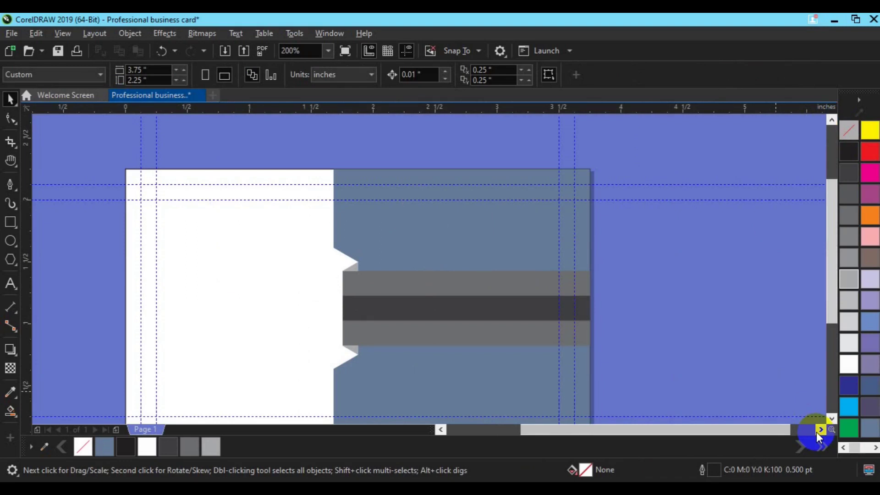
- Draw a tall narrow rectangle over the blue-grey panel's left edge
click(831, 418)
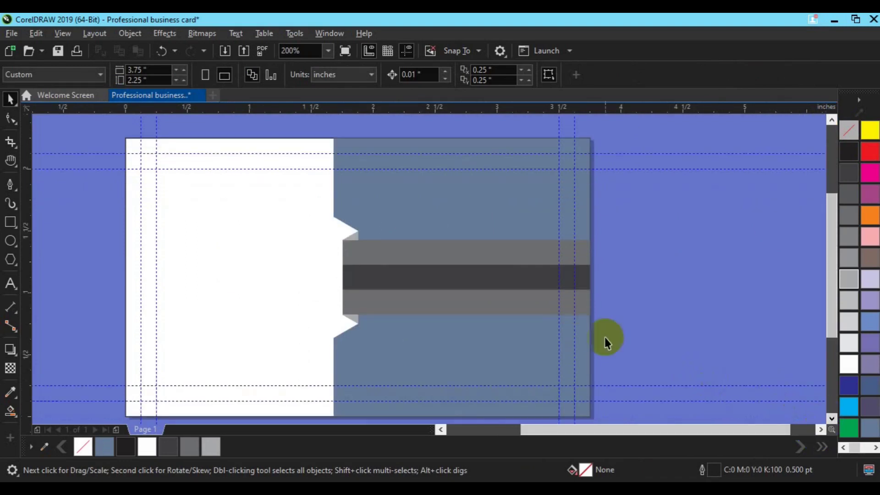
click(7, 211)
click(9, 223)
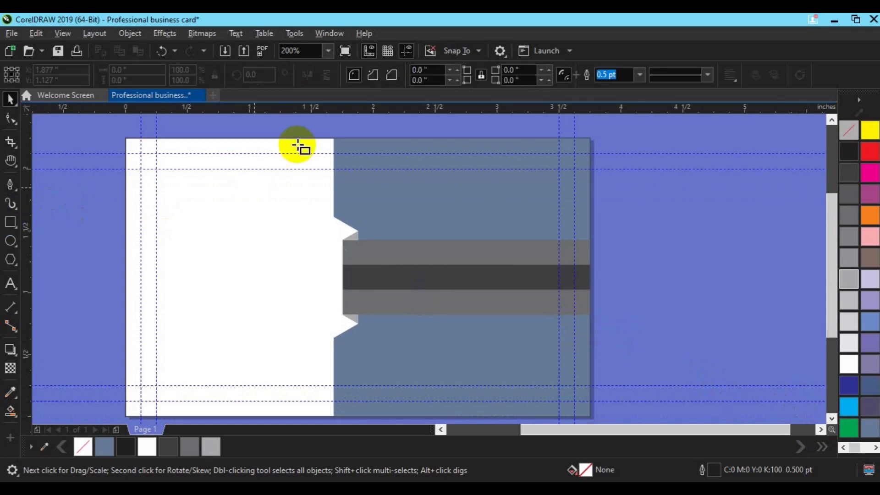
drag(298, 131, 324, 171)
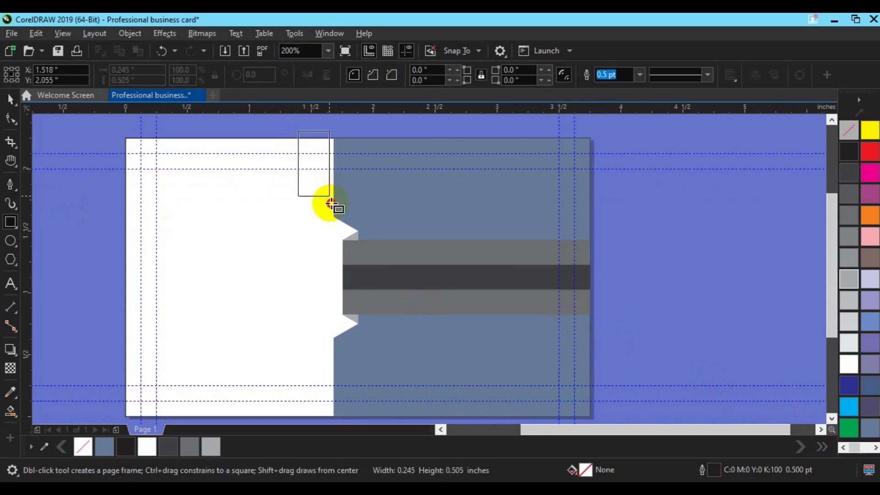
drag(323, 171, 341, 409)
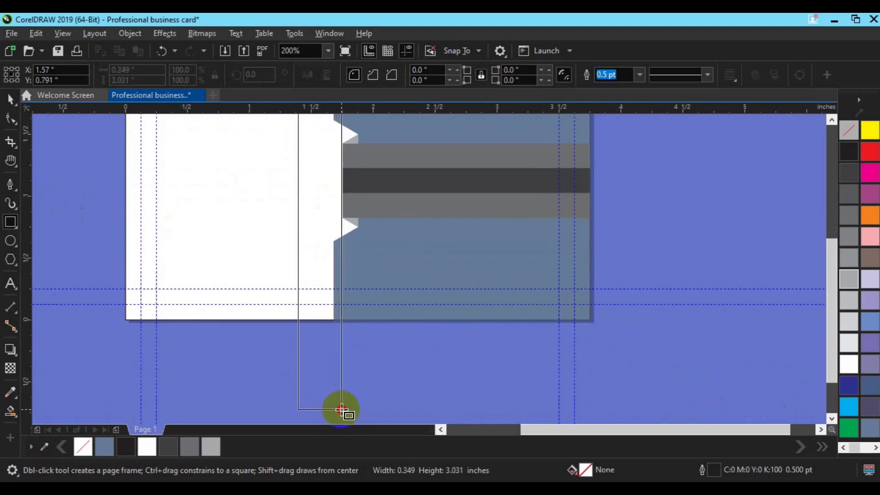
drag(341, 409, 342, 410)
key(space)
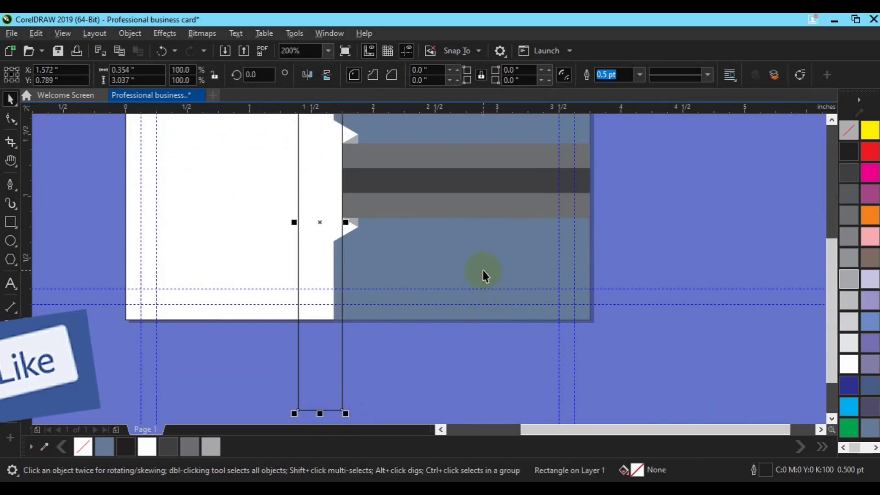
- Trim the rectangle from the panel, delete the rectangle, and save the card
shift+click(484, 270)
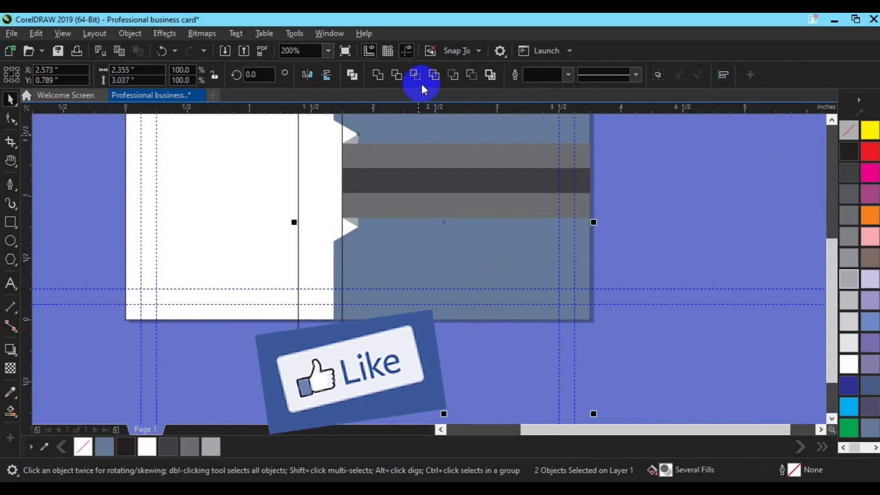
click(404, 75)
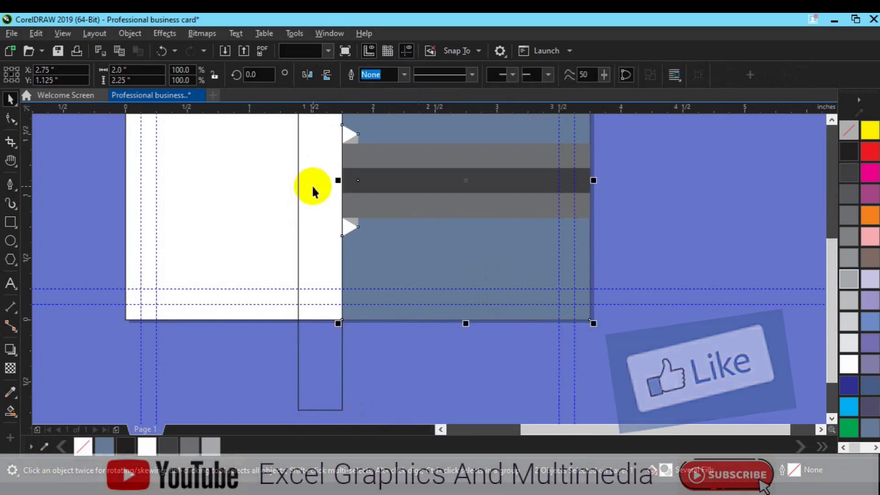
click(312, 185)
key(Delete)
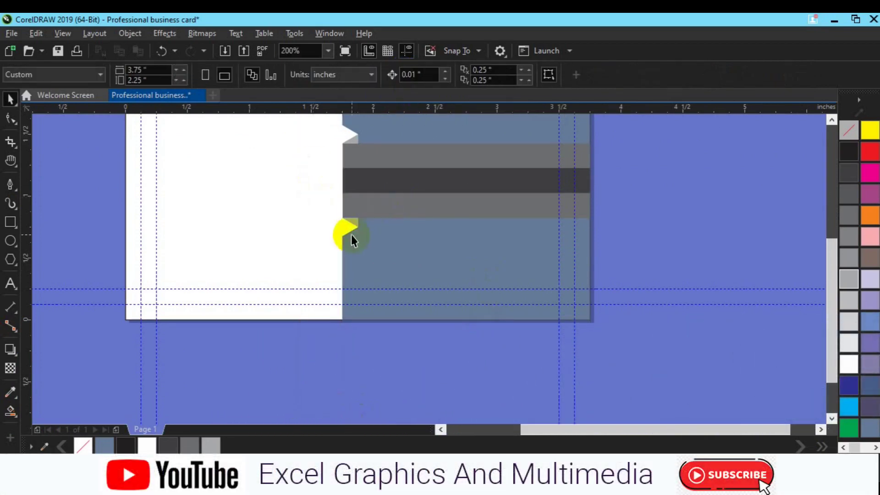
click(832, 120)
click(832, 120)
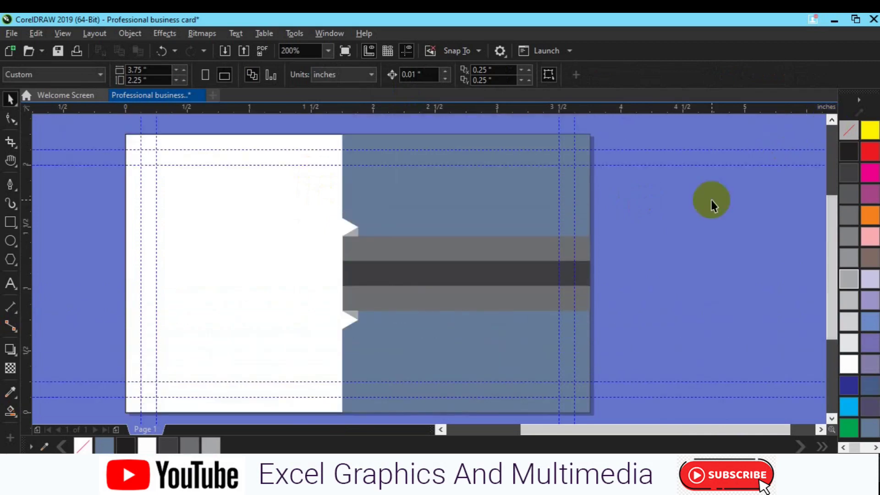
key(ctrl+s)
- Draw a hexagon and align it with the white card's left edge
click(10, 260)
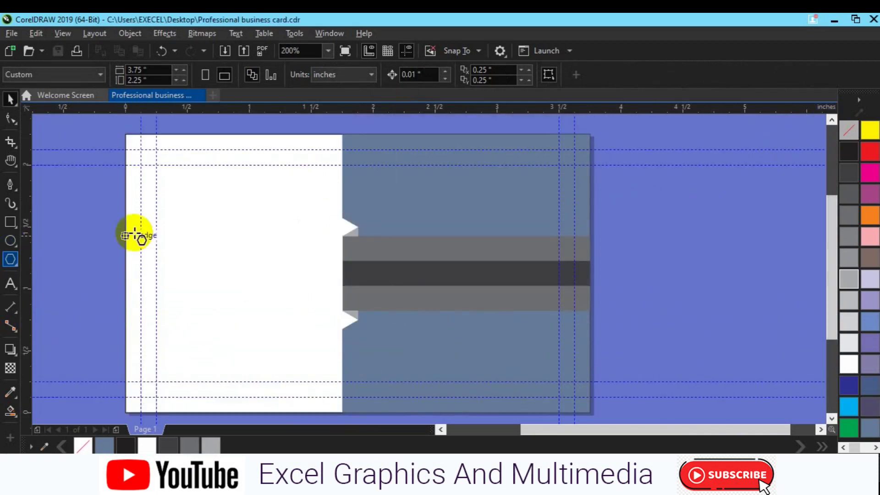
drag(103, 209, 177, 352)
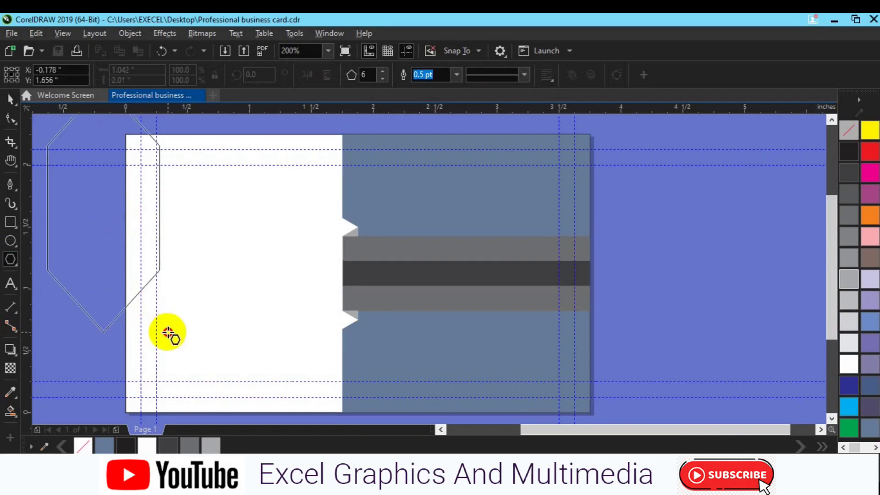
drag(177, 352, 222, 394)
key(p)
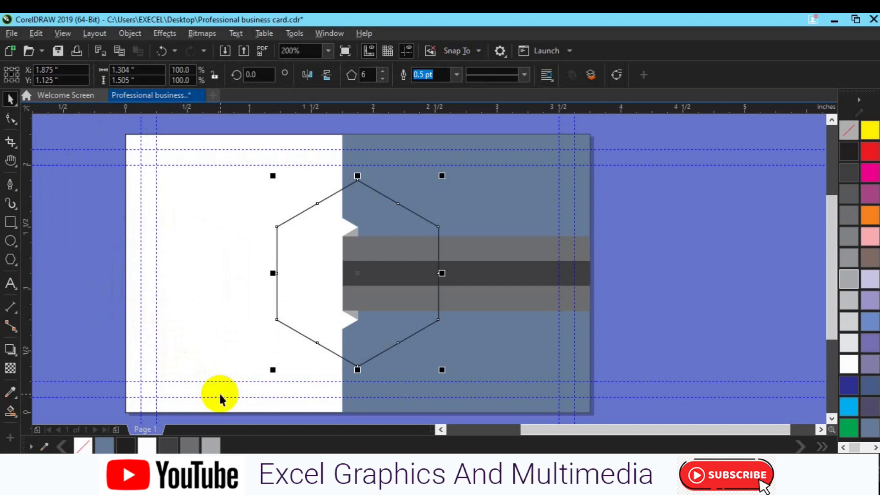
shift+click(214, 320)
key(r)
key(l)
- Move the hexagon left and enlarge it to 111.7% so it straddles the card's left edge
click(347, 279)
drag(235, 290, 134, 286)
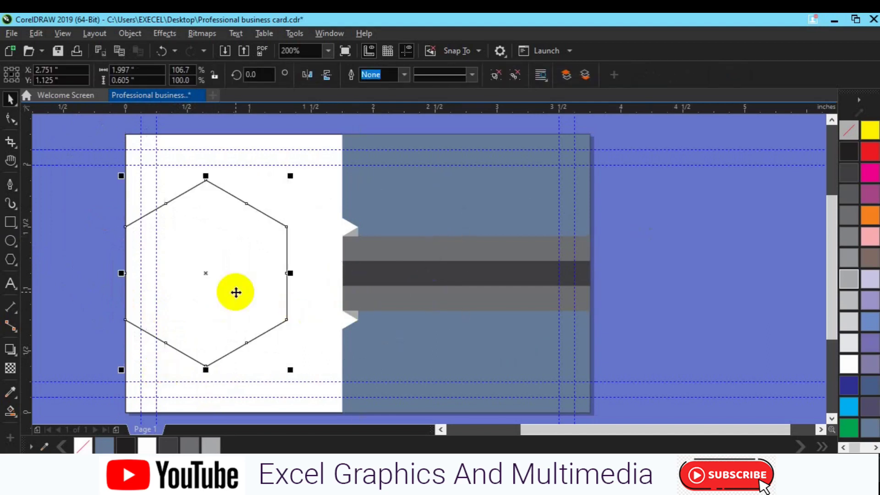
drag(135, 286, 137, 290)
scroll(137, 290, down, 2)
click(137, 290)
drag(166, 331, 171, 336)
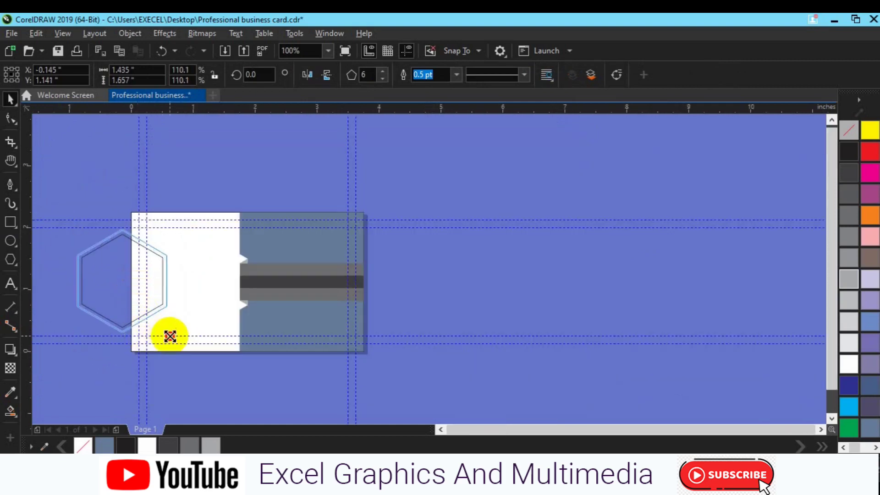
drag(122, 298, 104, 293)
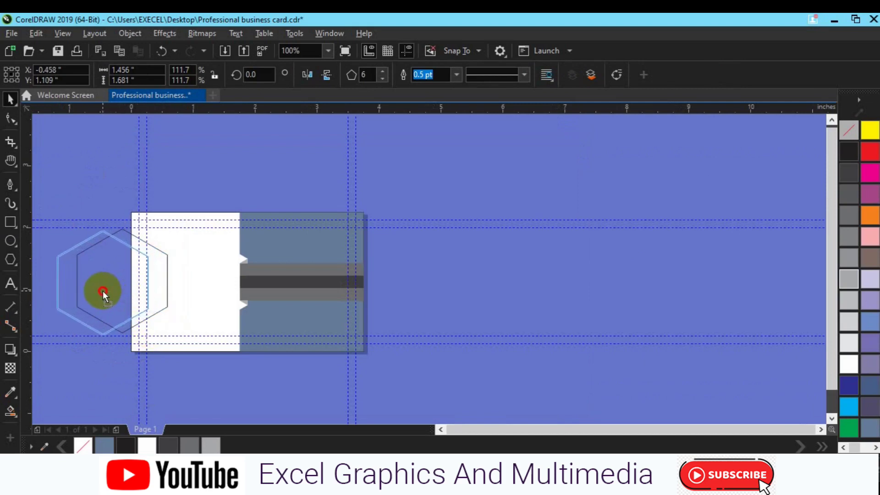
drag(102, 296, 102, 291)
- Reselect the hexagon and nudge it slightly left
scroll(102, 291, up, 1)
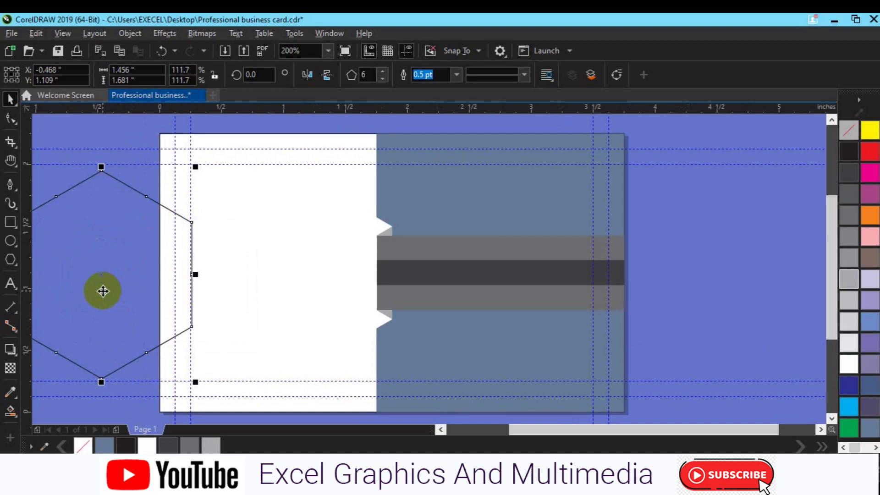
click(230, 250)
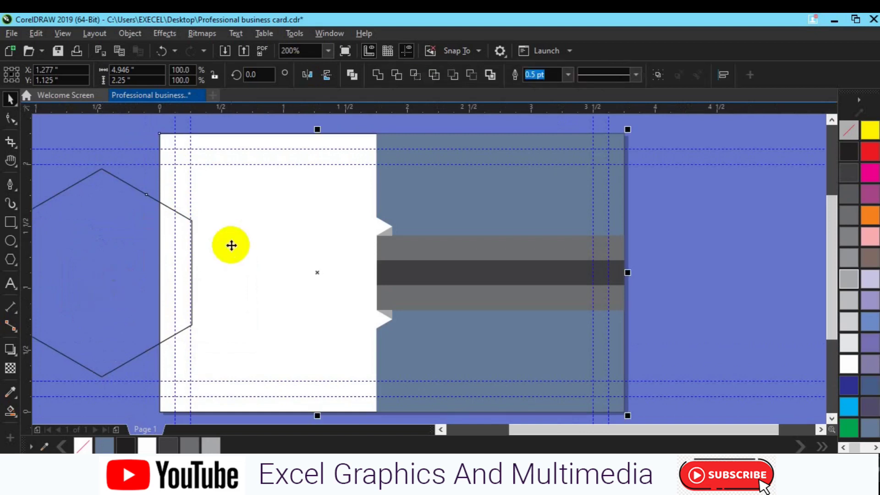
click(649, 243)
click(136, 328)
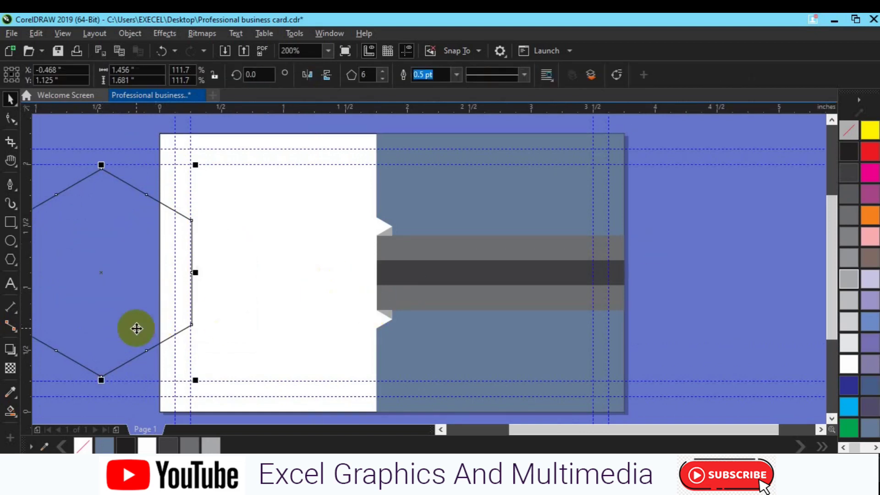
key(Left)
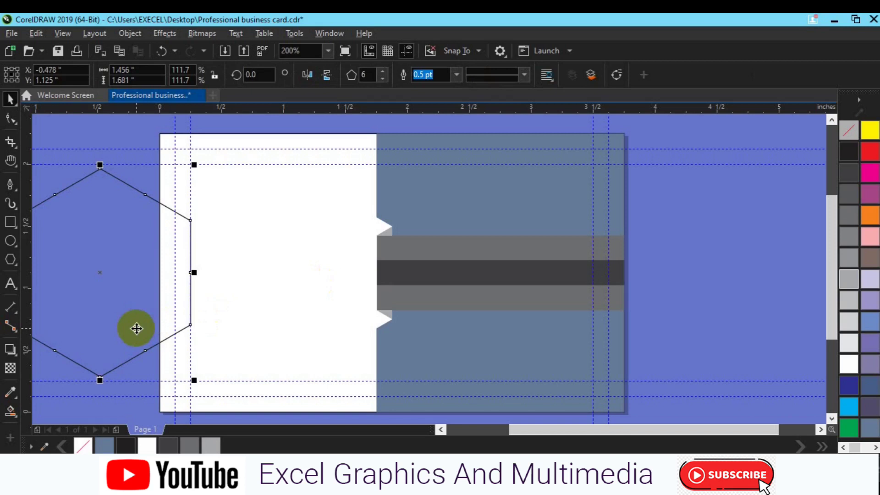
click(15, 415)
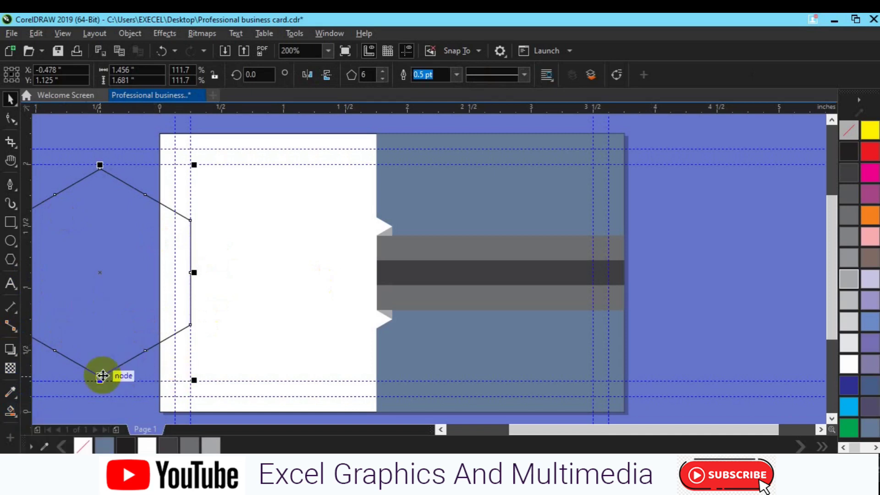
- Stretch the hexagon to 1.927 inches tall and Smart Fill its overlap with the card edge
drag(100, 377, 105, 398)
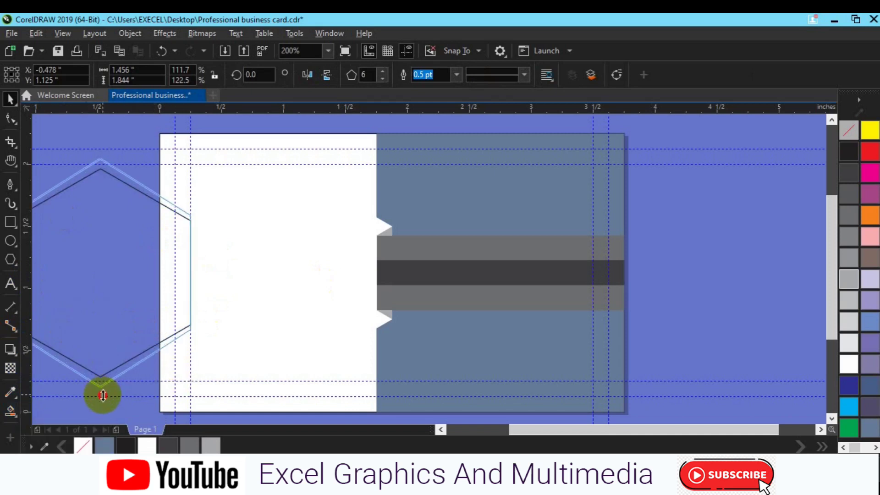
drag(105, 398, 104, 400)
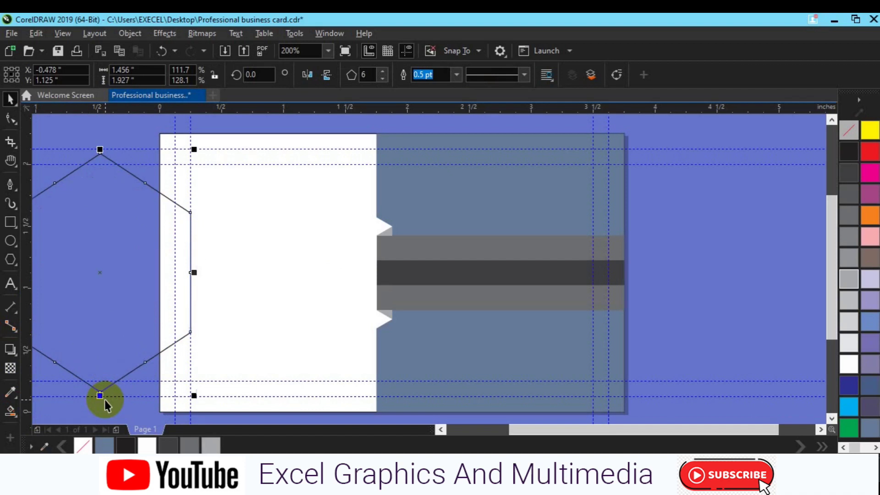
click(13, 416)
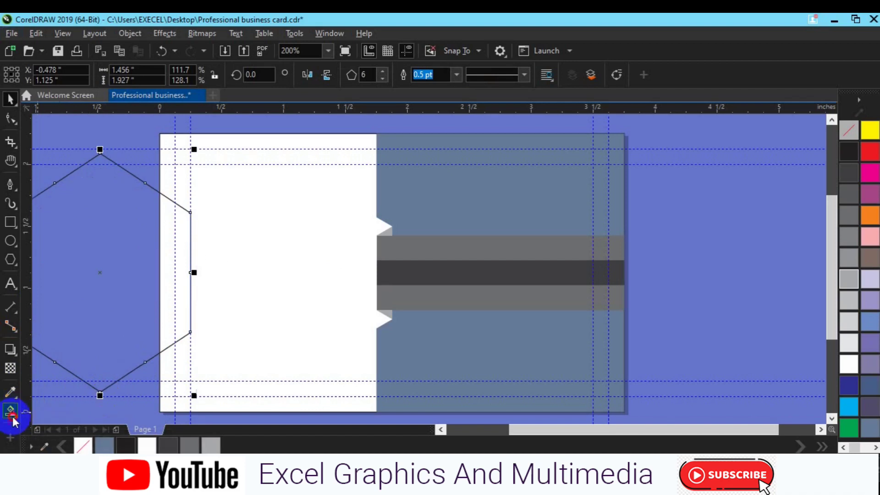
click(38, 424)
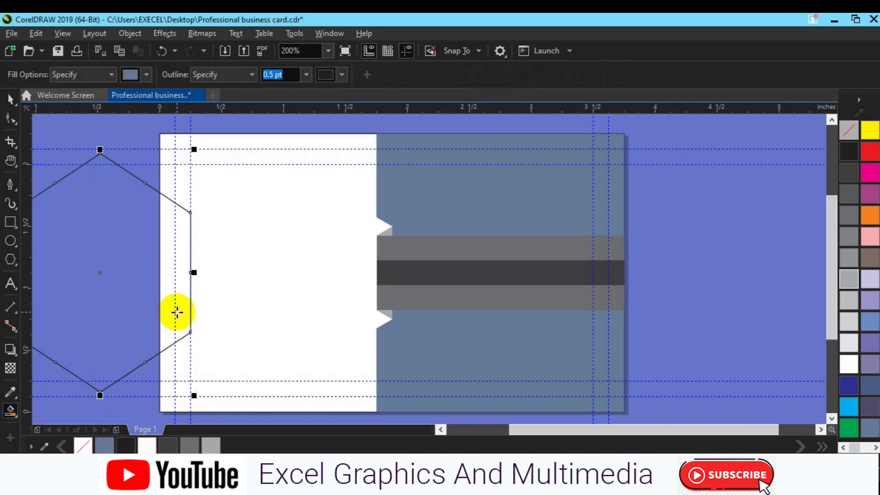
click(177, 316)
- Delete the hexagon and remove the outline from the new left-edge shape
key(space)
click(145, 337)
key(Delete)
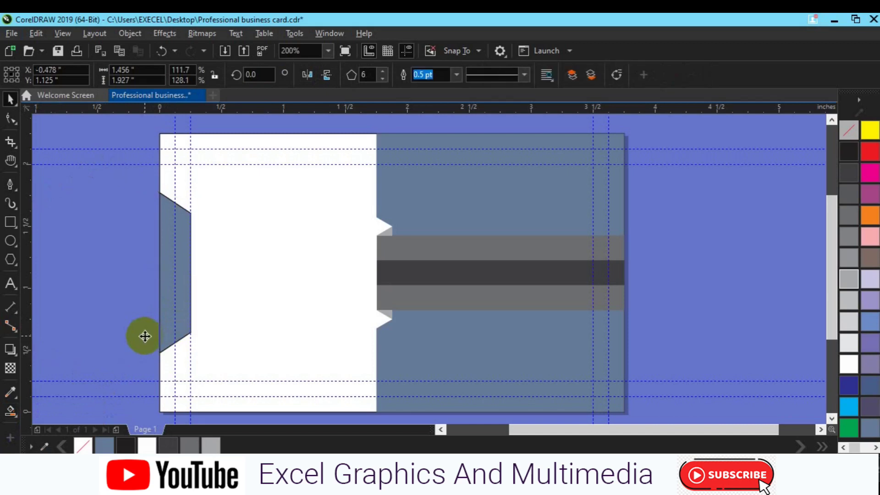
drag(117, 179, 270, 385)
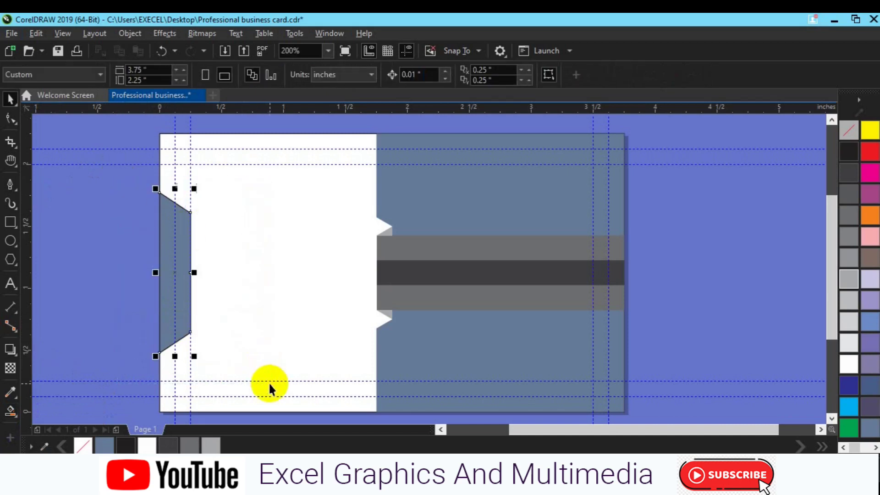
right_click(849, 131)
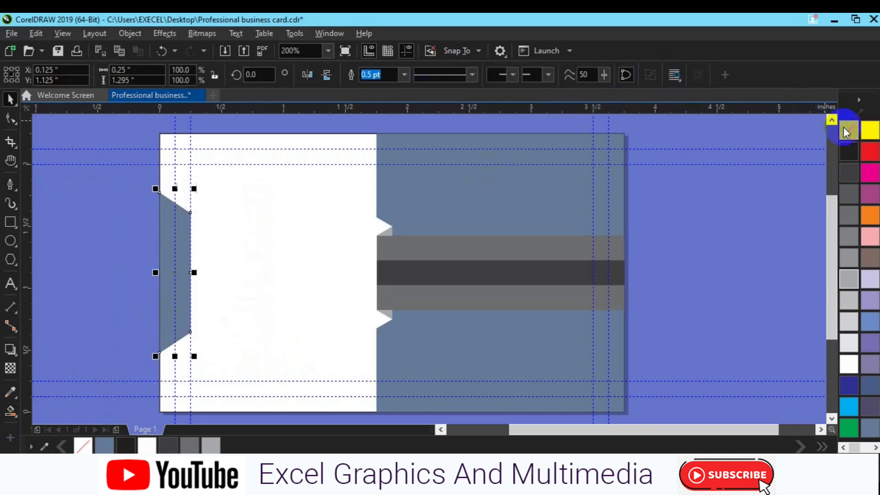
click(678, 268)
click(521, 275)
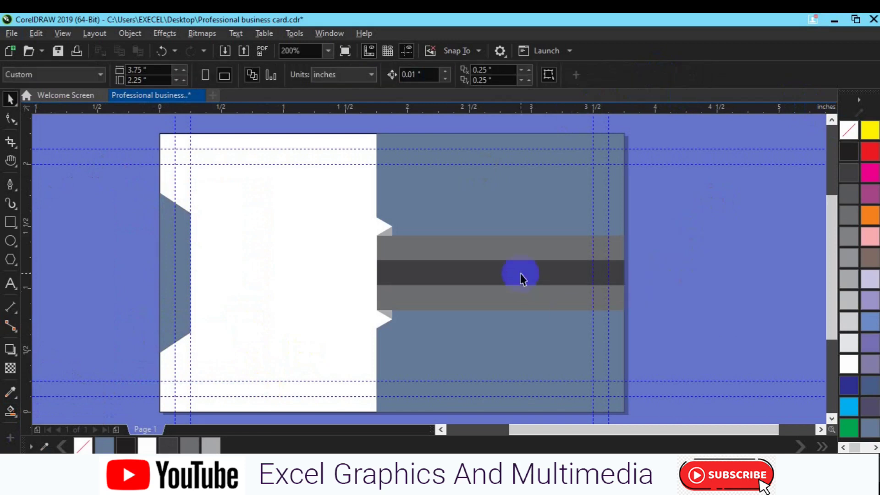
- Ungroup the middle bars, fill the middle bar green and the bars above and below light green
click(515, 75)
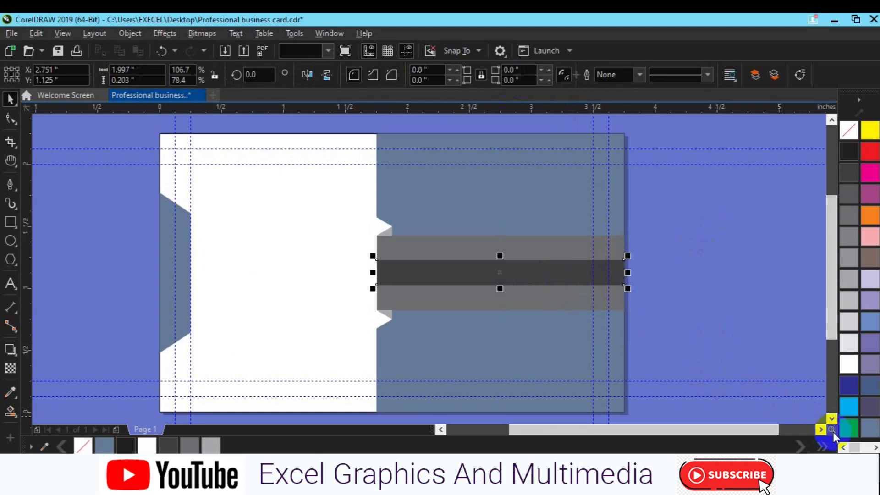
click(849, 427)
click(488, 304)
click(229, 447)
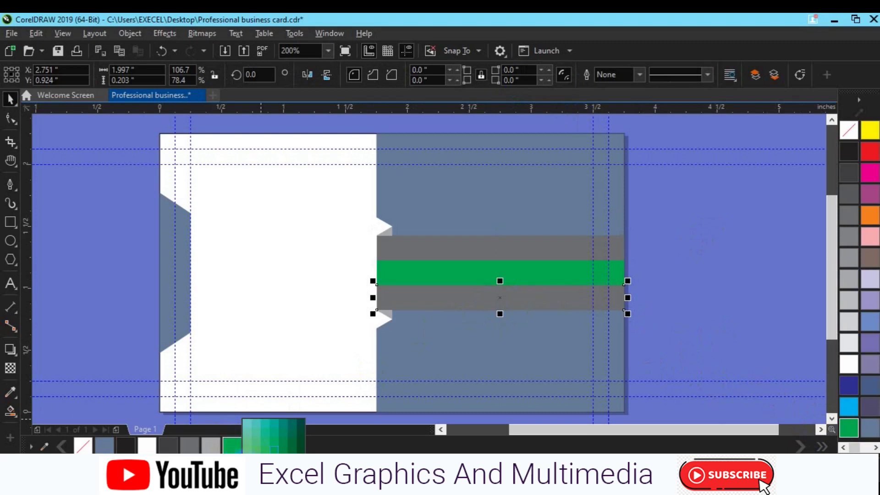
click(250, 424)
click(473, 251)
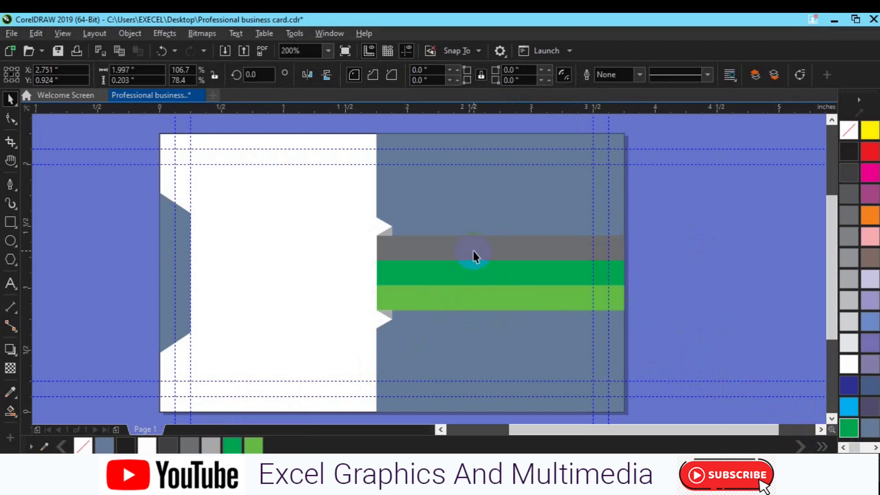
click(254, 444)
- Select the two notch triangles, then select the large grey right panel
click(385, 317)
shift+click(386, 229)
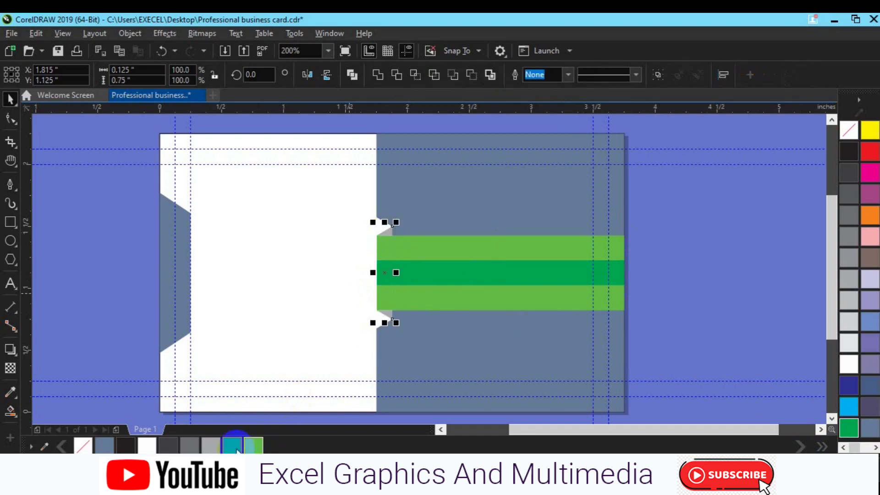
click(699, 321)
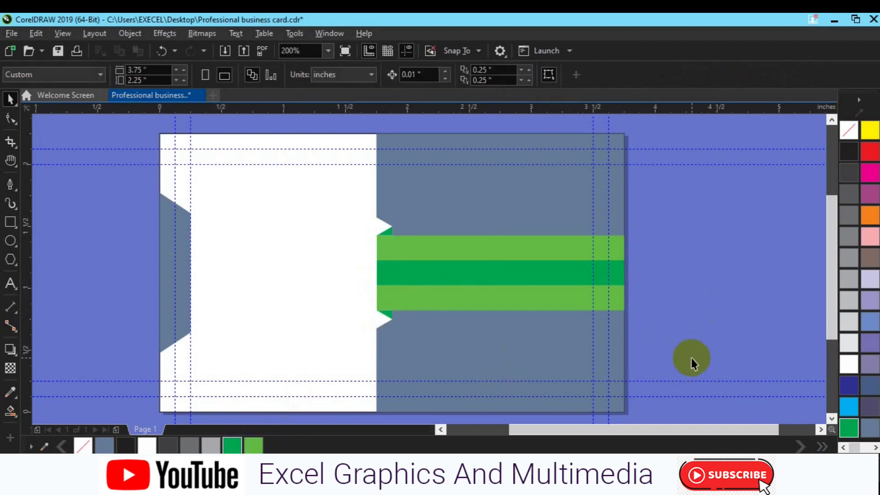
click(530, 349)
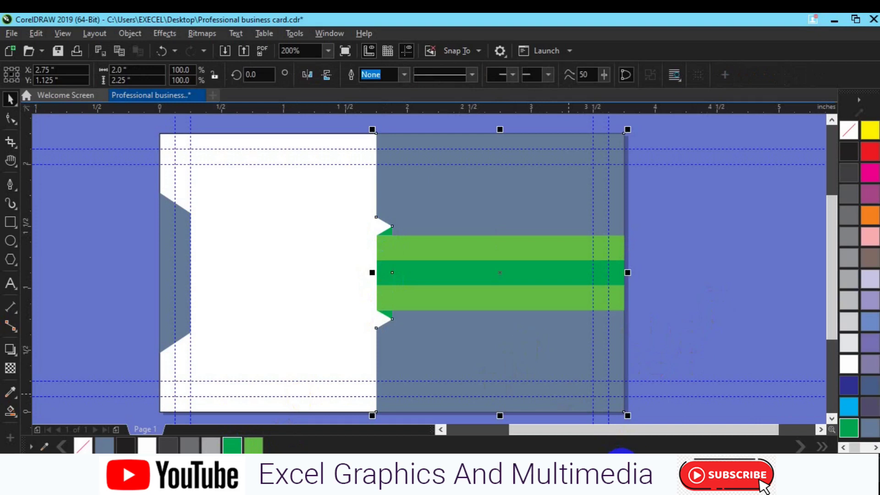
- Fill the right panel dark navy #2B2F38
key(shift+F11)
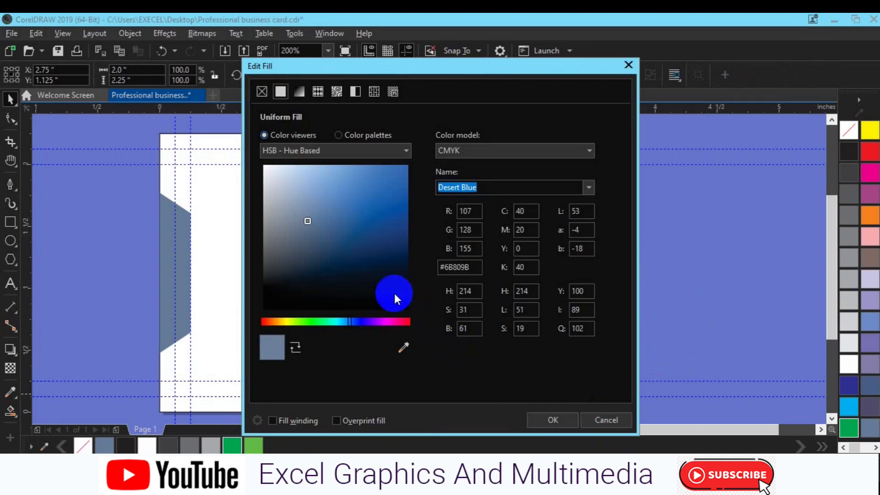
click(394, 293)
click(400, 297)
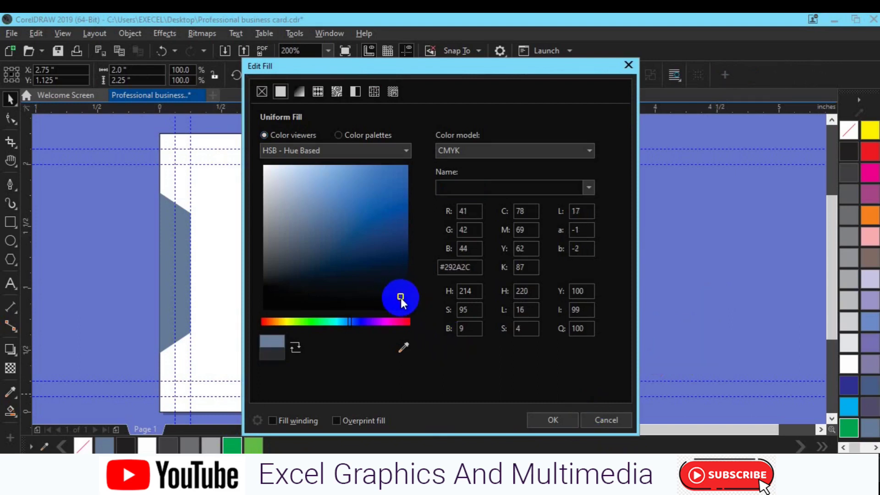
click(554, 421)
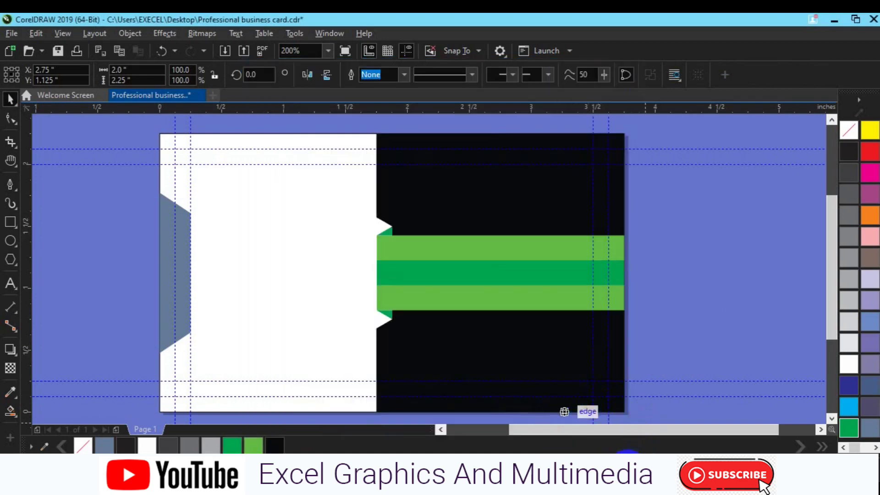
key(shift+F11)
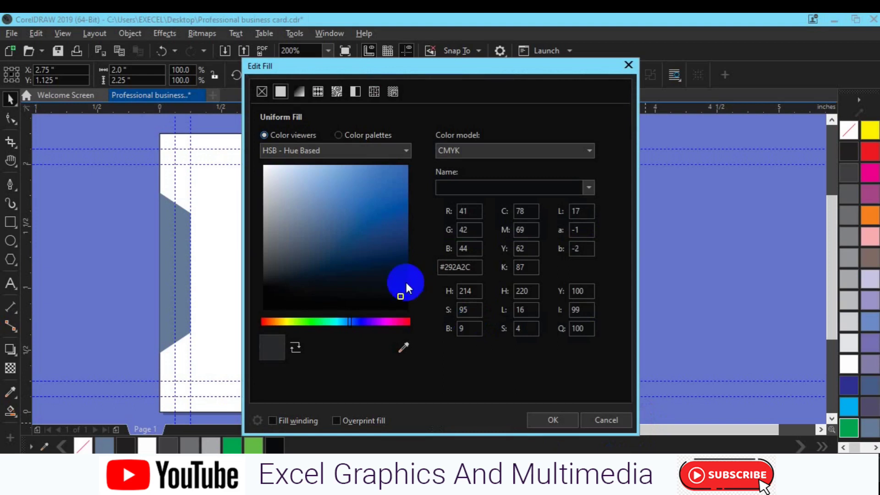
click(394, 272)
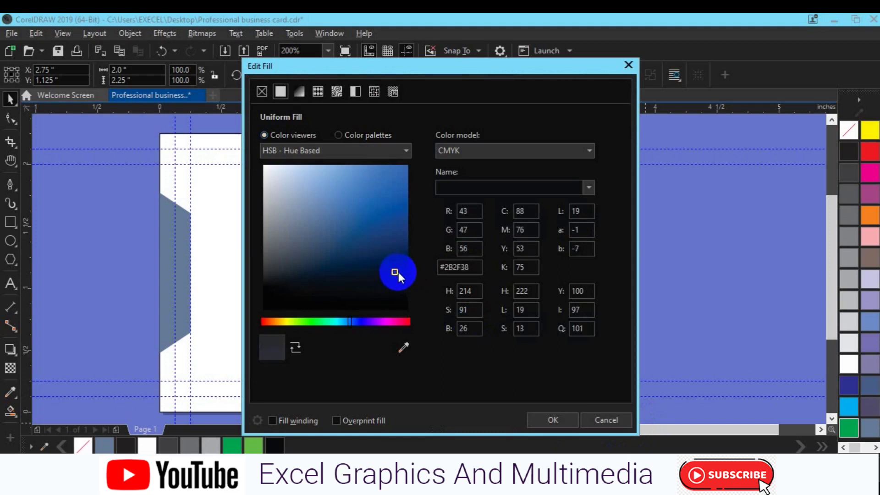
click(539, 420)
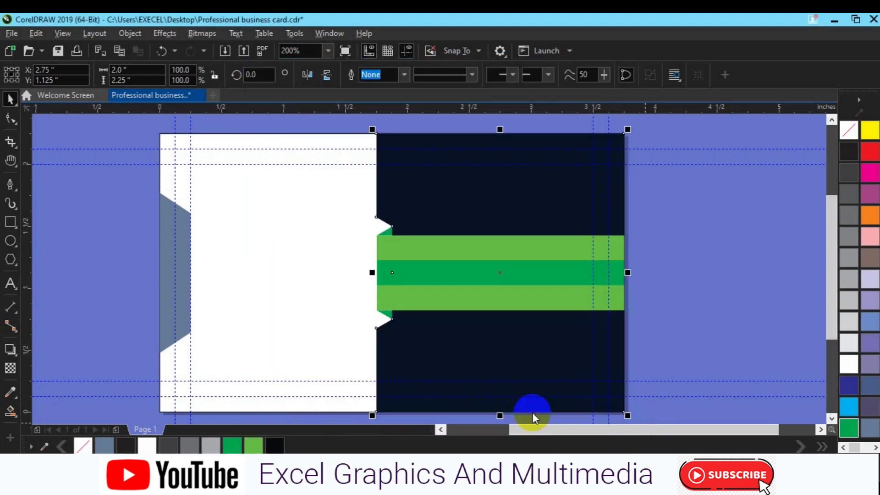
- Fill the left-edge half-hexagon shape green
click(198, 270)
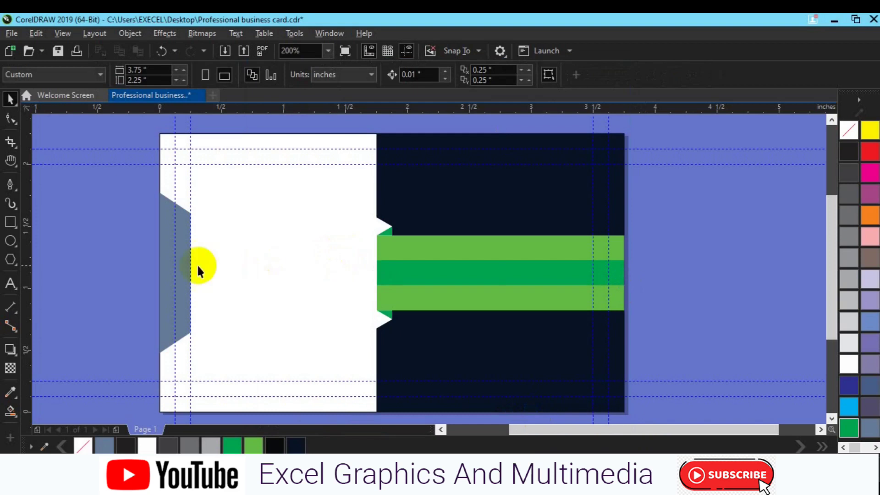
click(182, 293)
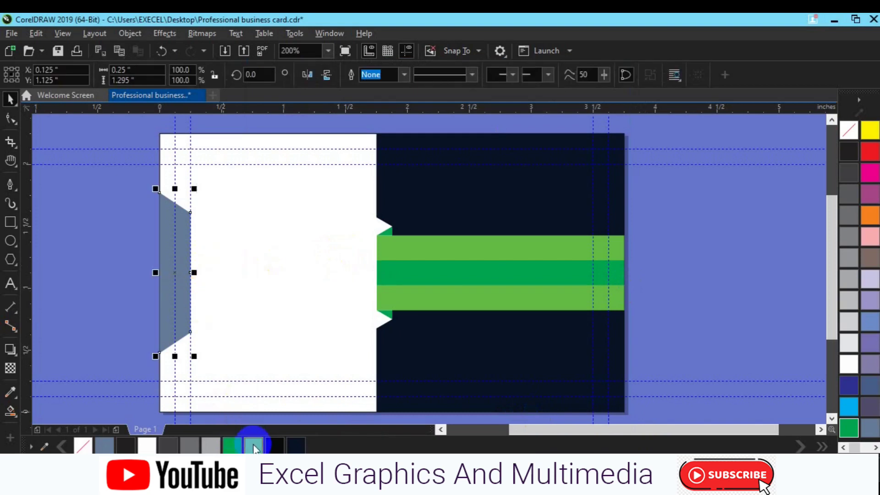
click(232, 446)
click(643, 293)
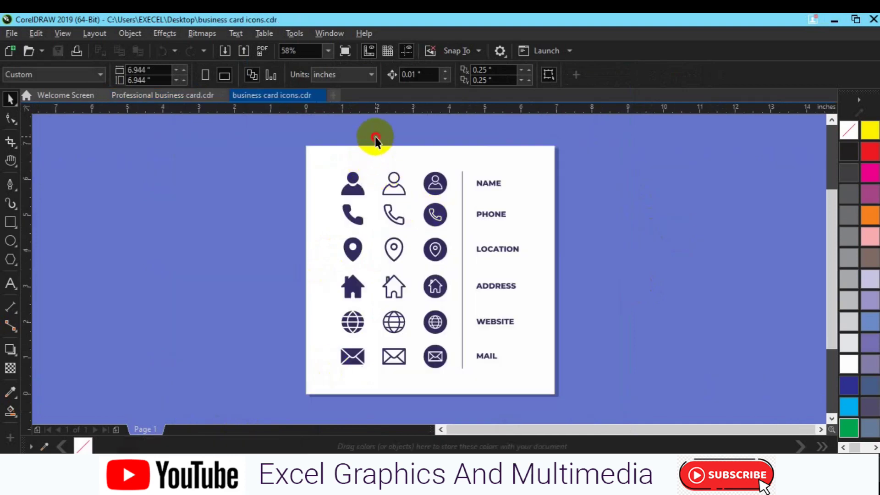
- Copy the middle column of outline icons from business card icons.cdr
drag(375, 136, 418, 338)
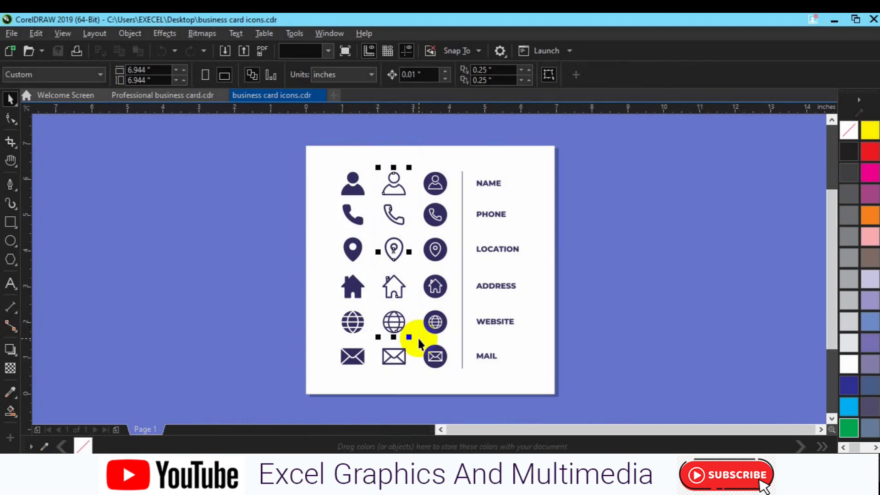
key(ctrl+l)
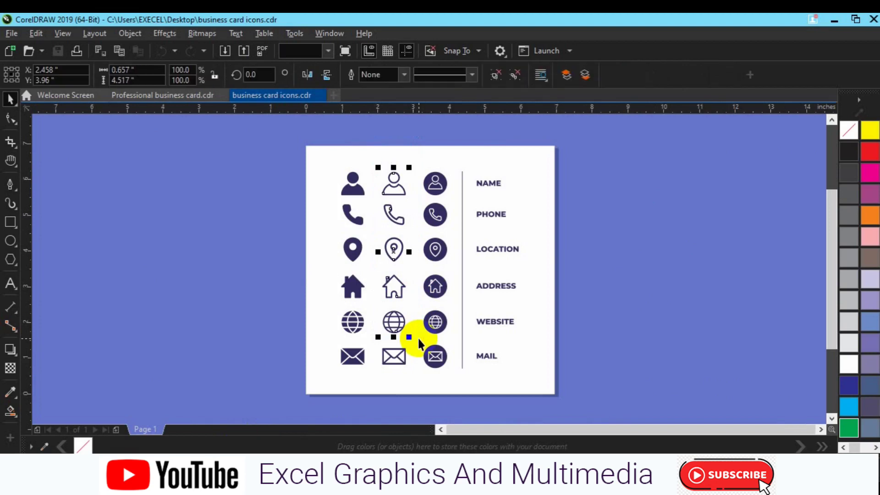
click(170, 94)
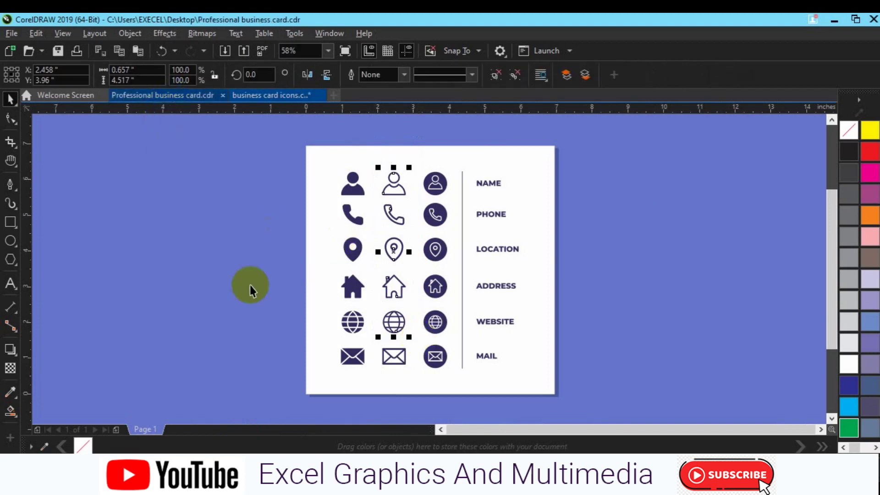
- Paste the outline icons and scale them to about 20% as a column on the white area
key(ctrl+v)
drag(271, 208, 275, 332)
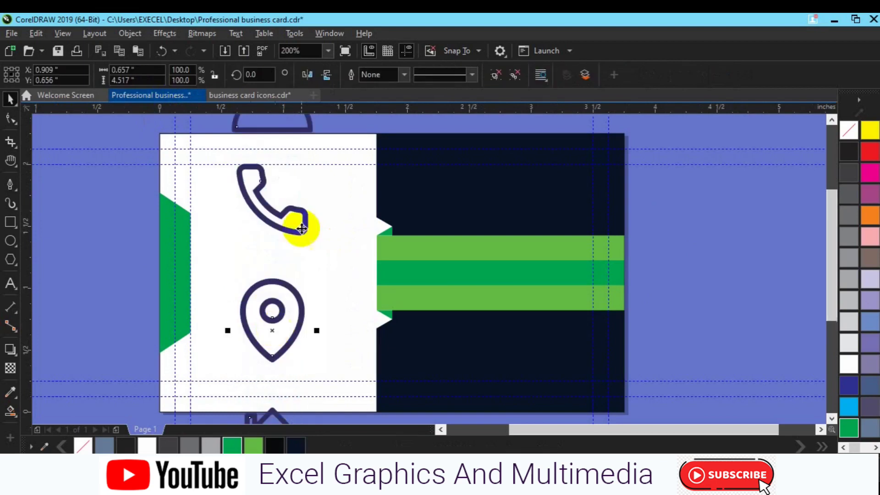
drag(299, 228, 296, 306)
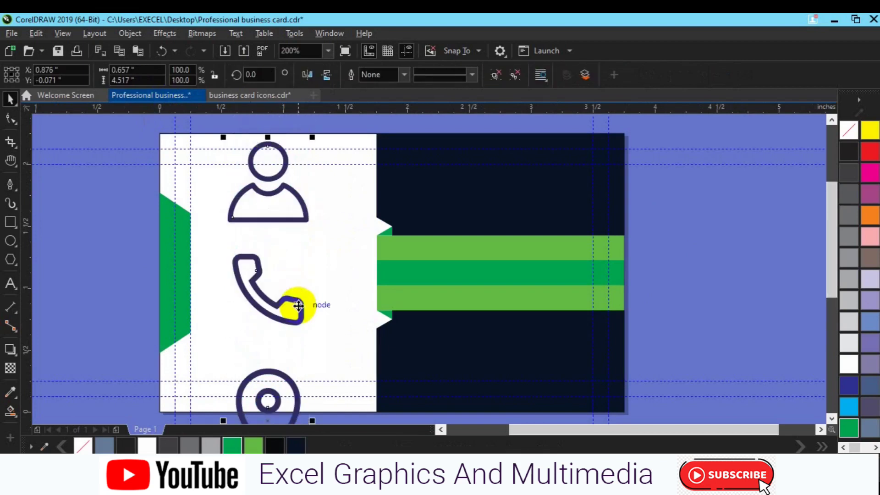
drag(314, 137, 287, 268)
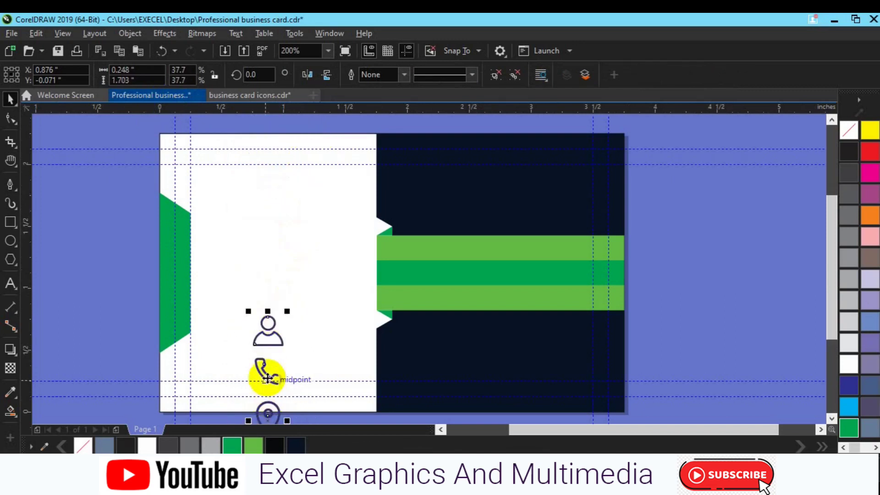
drag(265, 372, 284, 243)
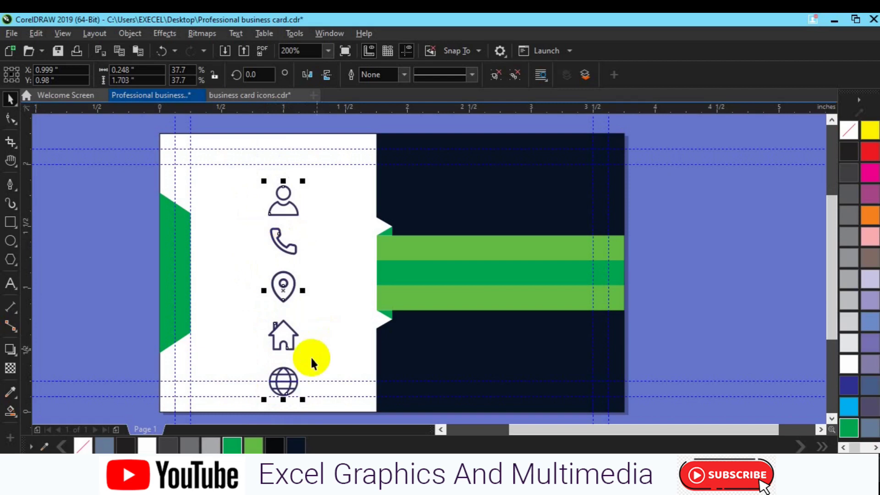
drag(306, 403, 298, 389)
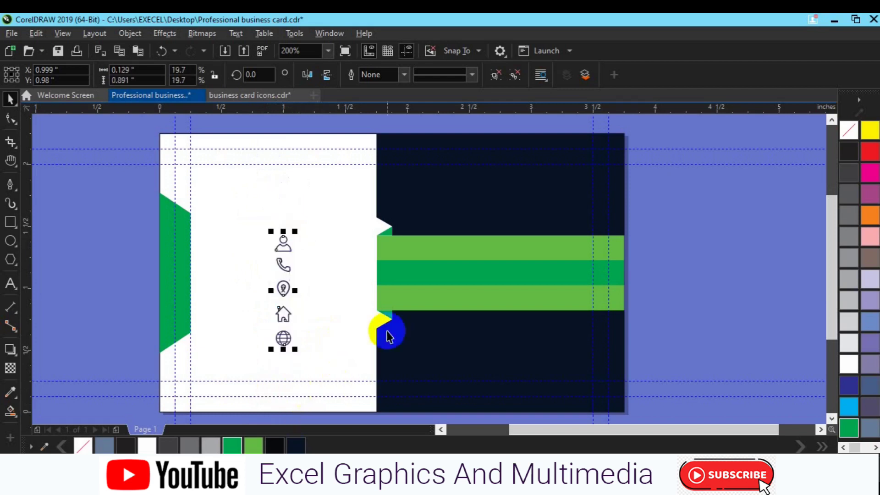
click(667, 236)
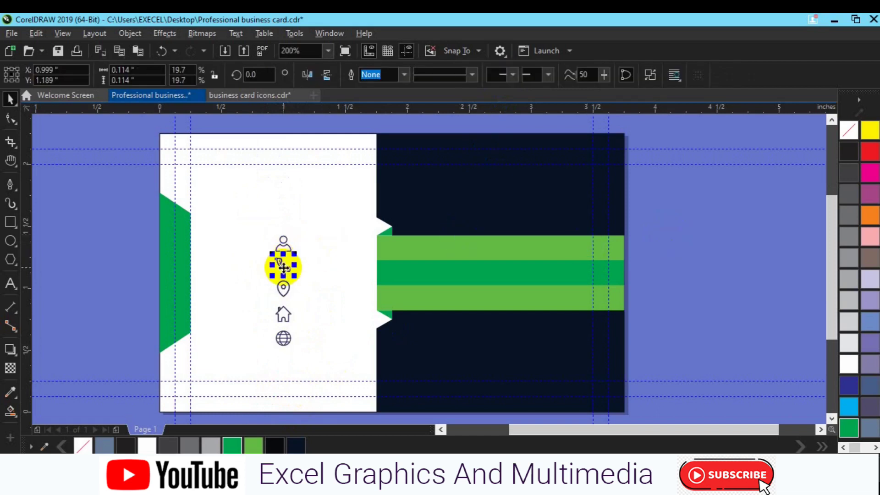
- Move the phone icon onto the top green stripe and the house icon onto the bottom stripe
drag(283, 270, 410, 253)
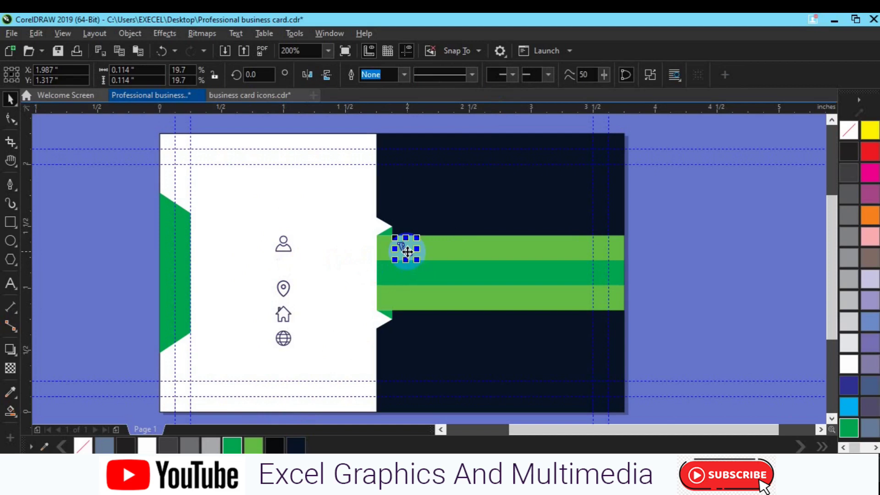
click(502, 255)
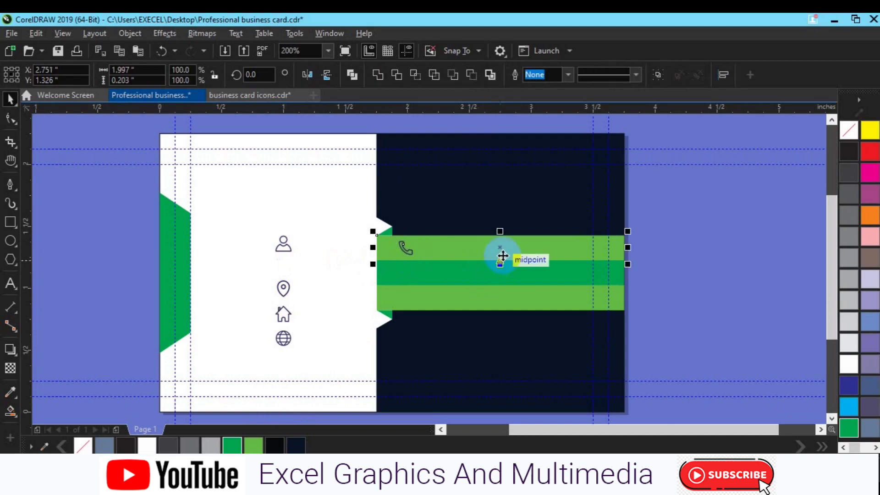
click(648, 265)
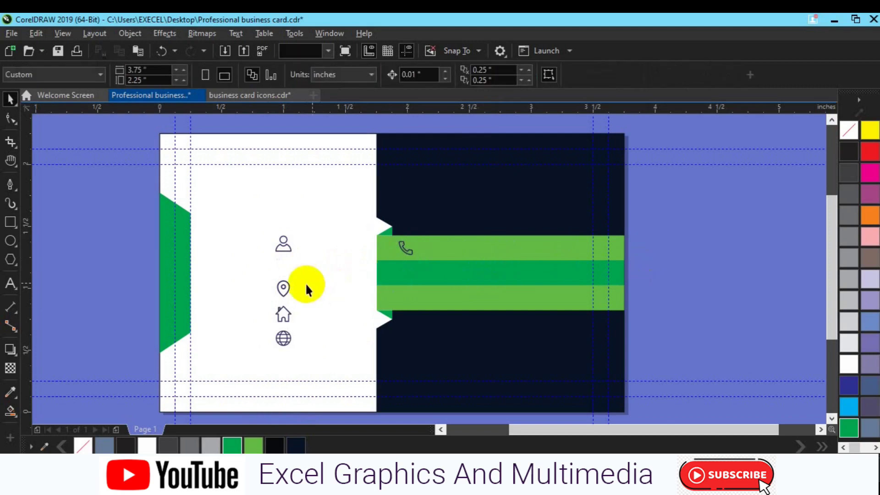
click(284, 312)
click(167, 300)
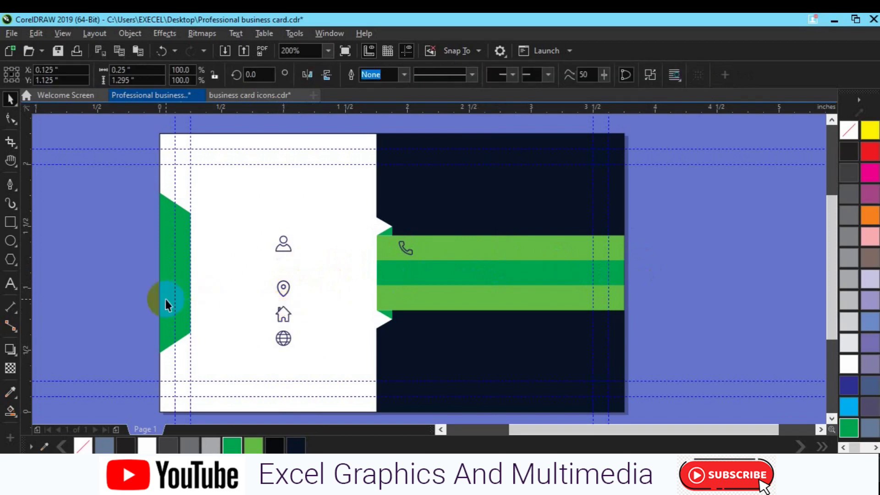
click(122, 313)
click(291, 319)
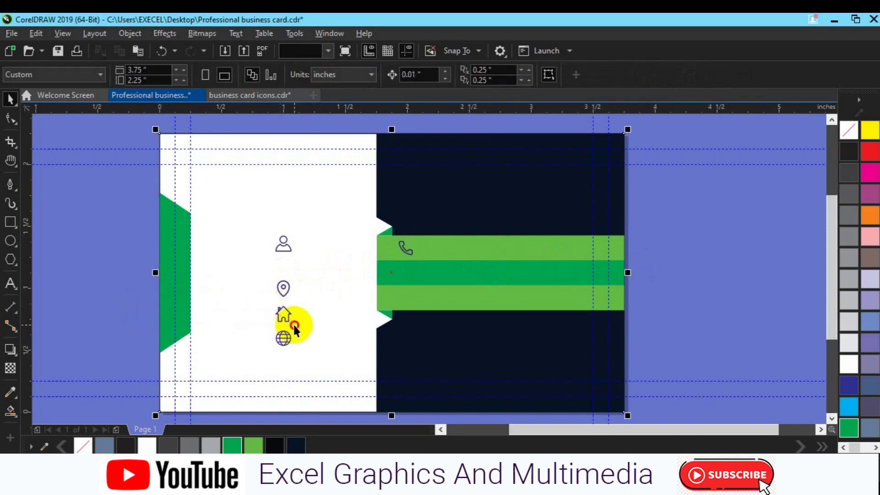
drag(131, 293, 301, 326)
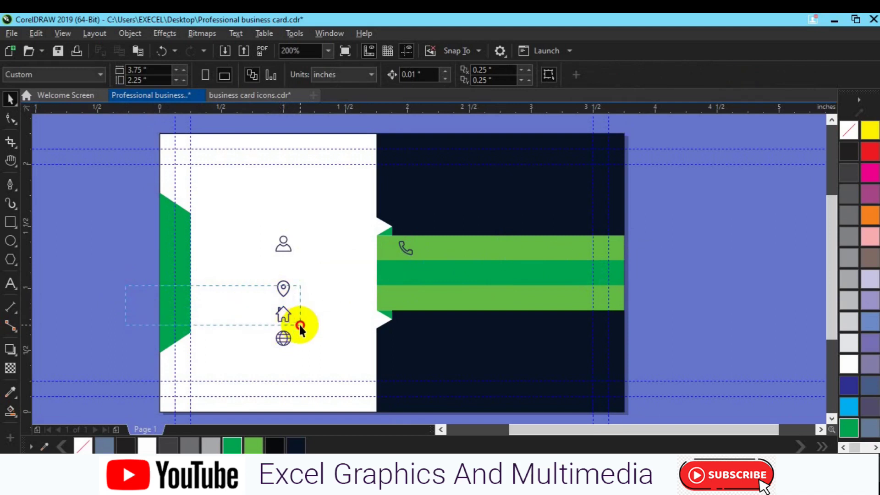
drag(284, 314, 410, 306)
click(437, 306)
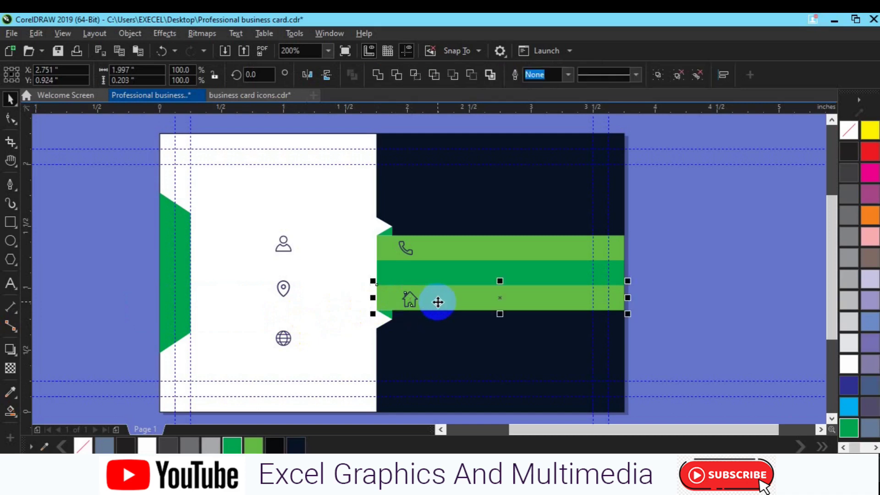
- Move the globe icon onto the middle stripe and colour the icons dark navy
click(405, 250)
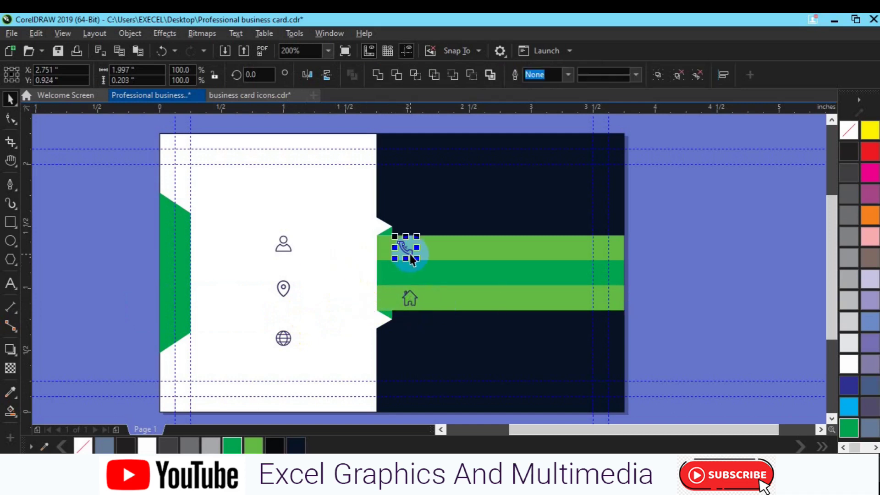
shift+click(414, 298)
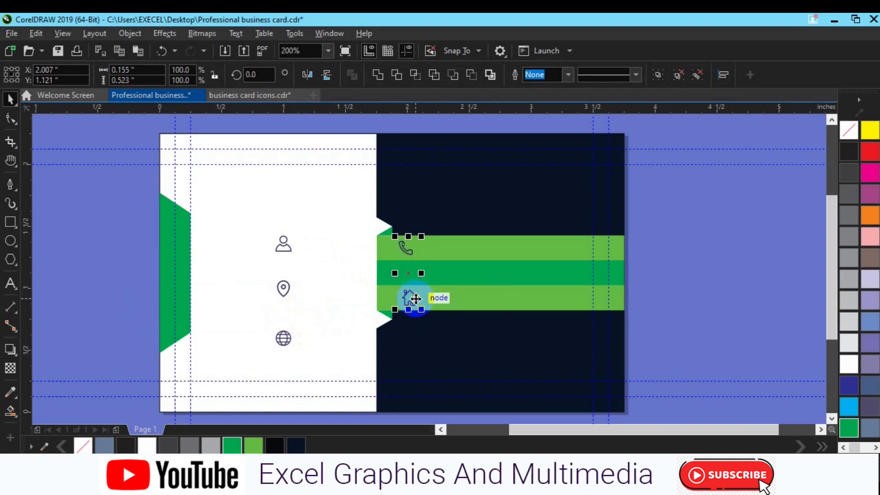
click(683, 299)
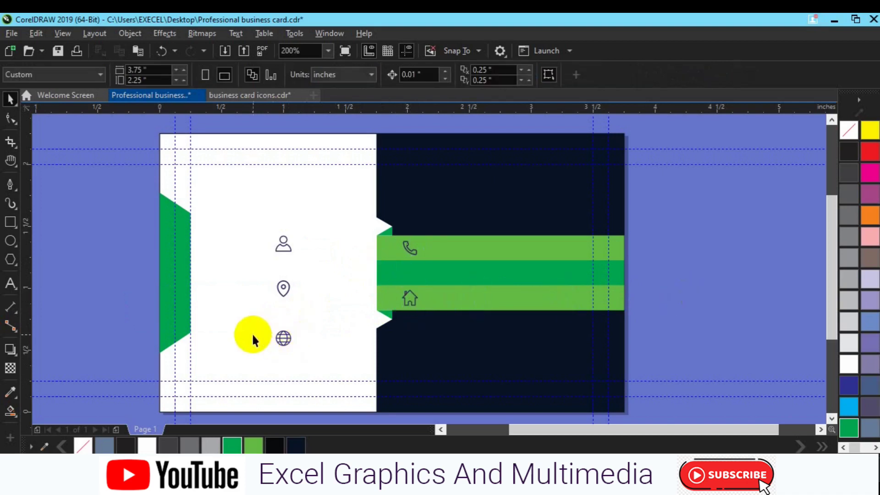
drag(120, 324, 324, 359)
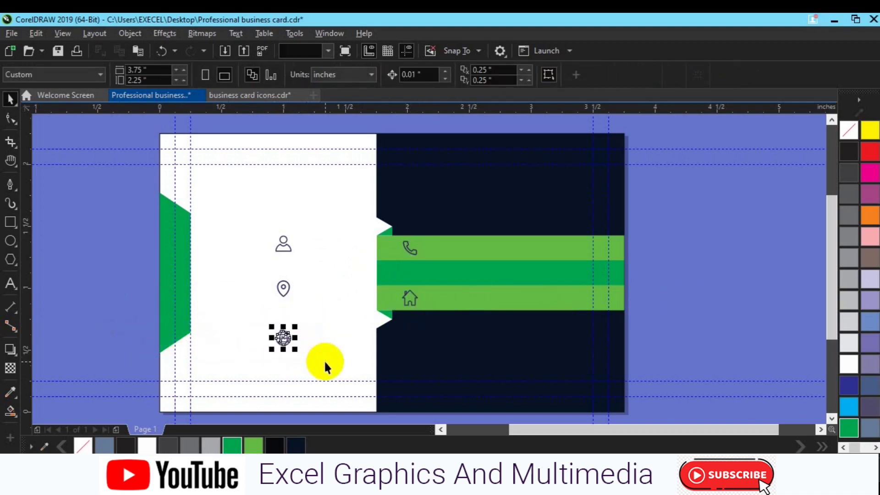
mouse_move(285, 339)
mouse_down()
mouse_move(404, 272)
mouse_move(413, 276)
mouse_up()
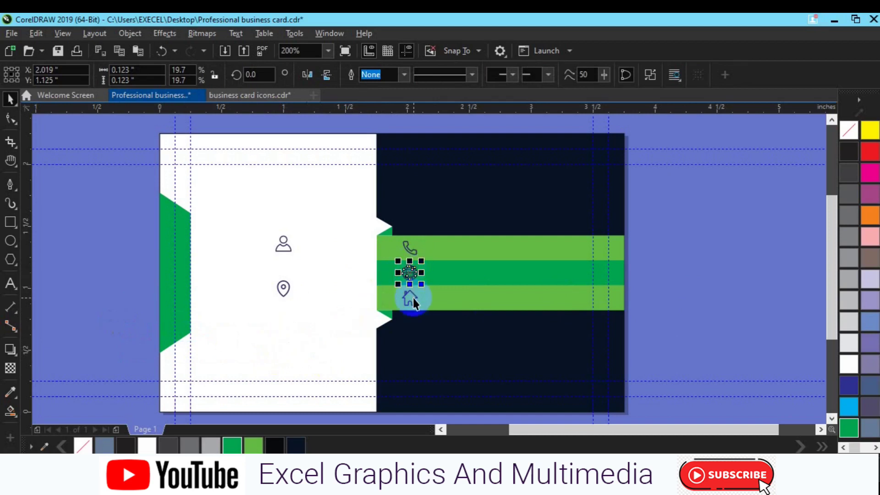
shift+click(417, 305)
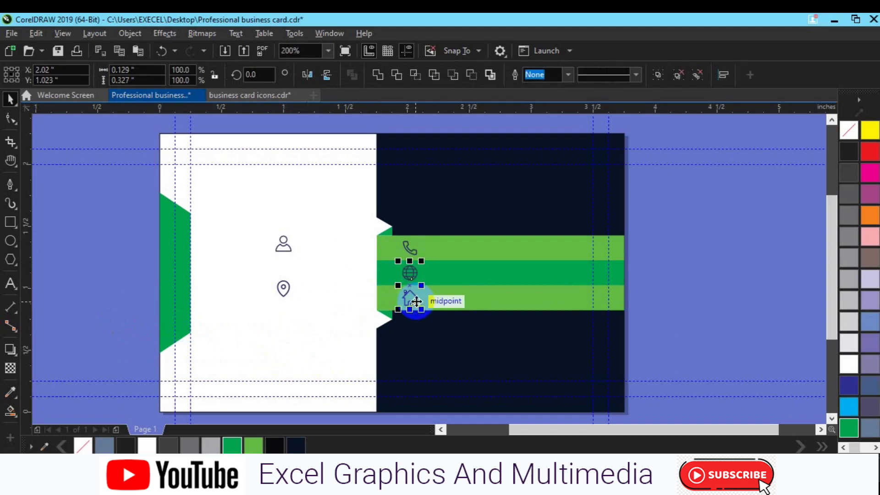
click(295, 446)
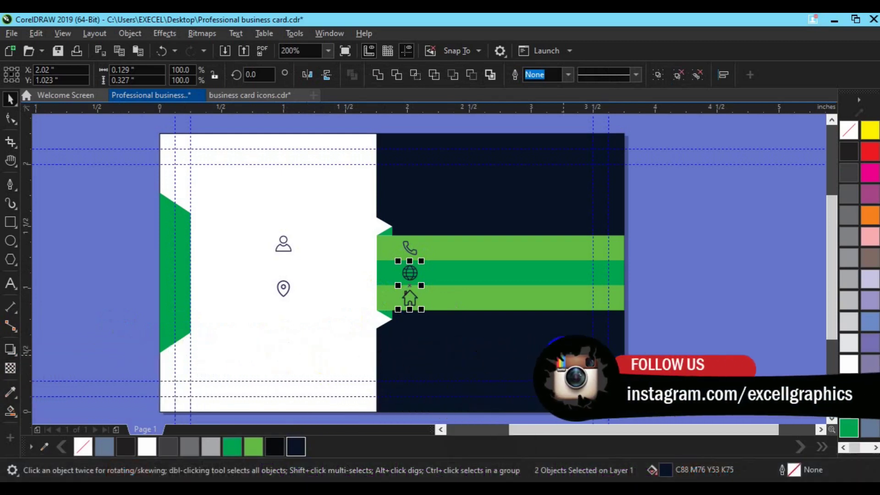
- Give the phone icon the same dark navy colour
click(408, 249)
click(301, 446)
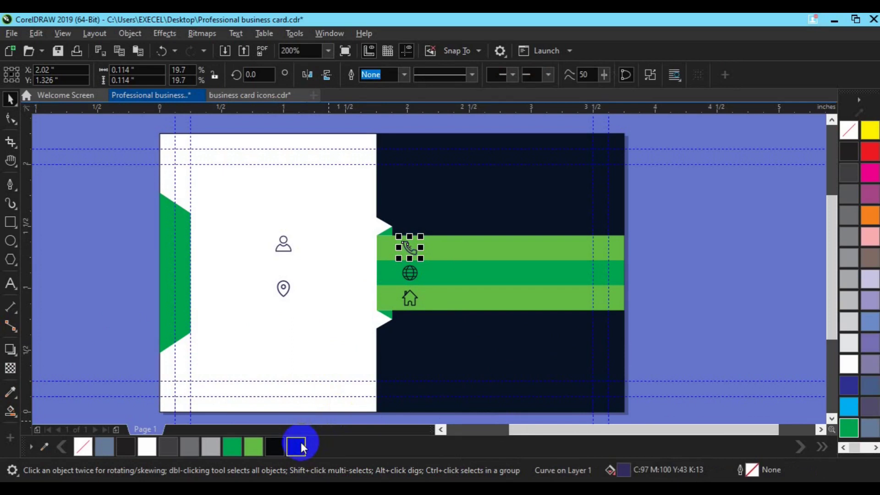
shift+click(414, 304)
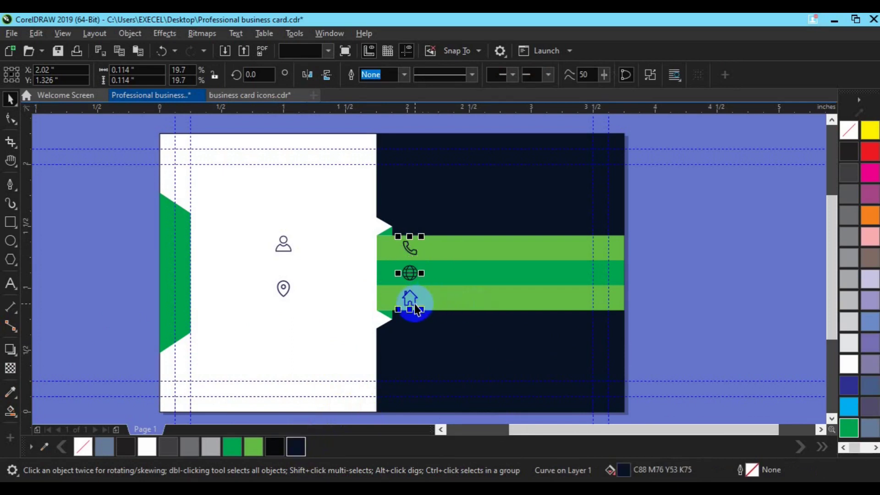
click(639, 245)
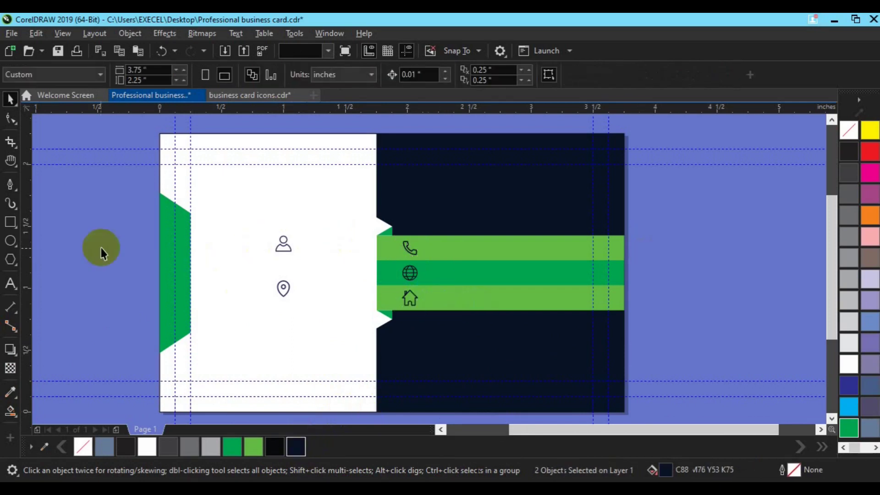
drag(102, 247, 328, 321)
- Delete the small pin icon and move an enlarged, green person icon onto the navy panel
key(Delete)
drag(185, 192, 350, 267)
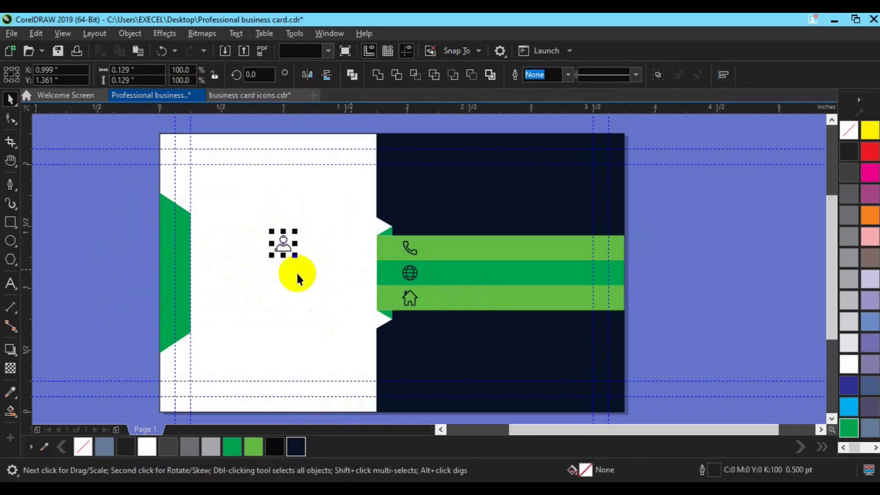
drag(297, 257, 305, 262)
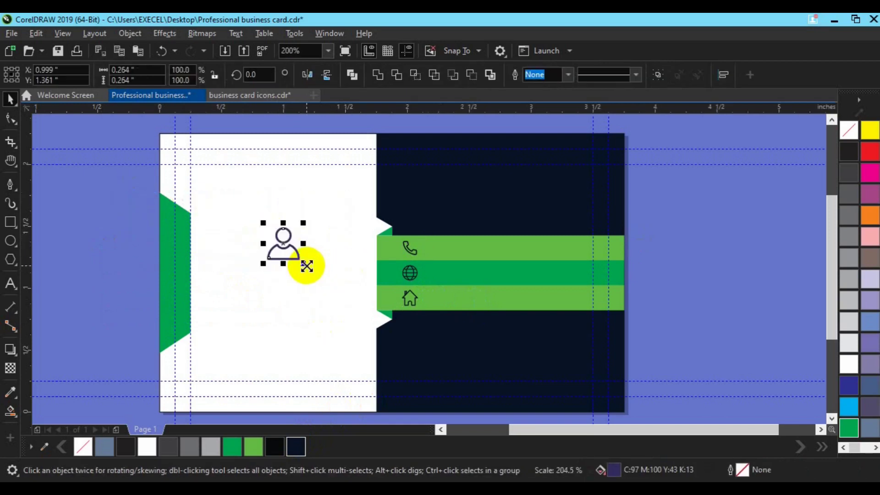
drag(351, 236, 409, 201)
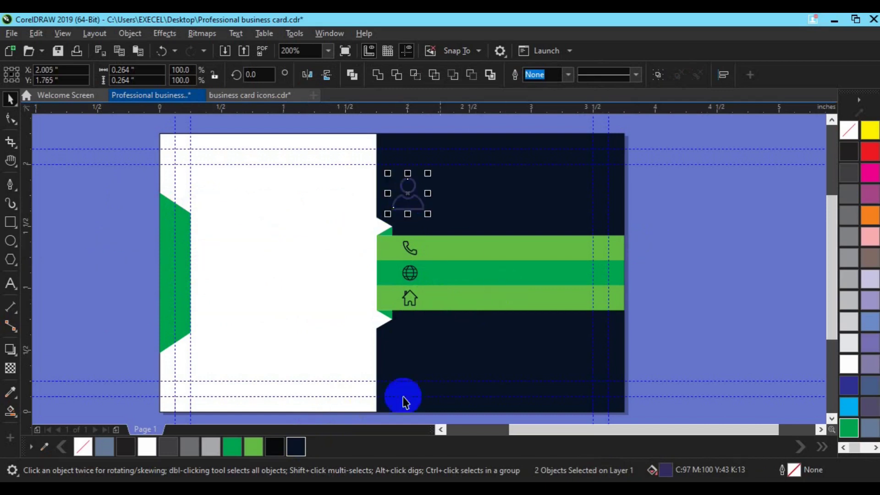
click(253, 447)
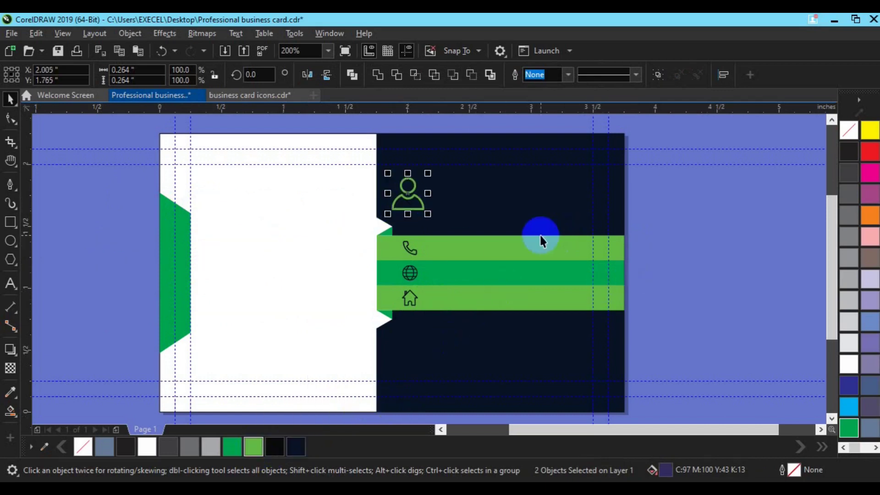
- Shrink the green person icon slightly and select the large pin icon group
drag(427, 214, 425, 211)
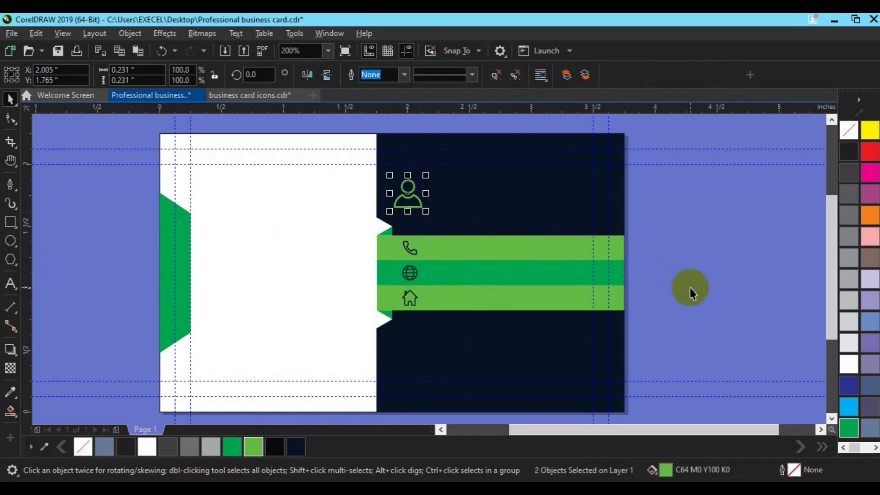
click(678, 313)
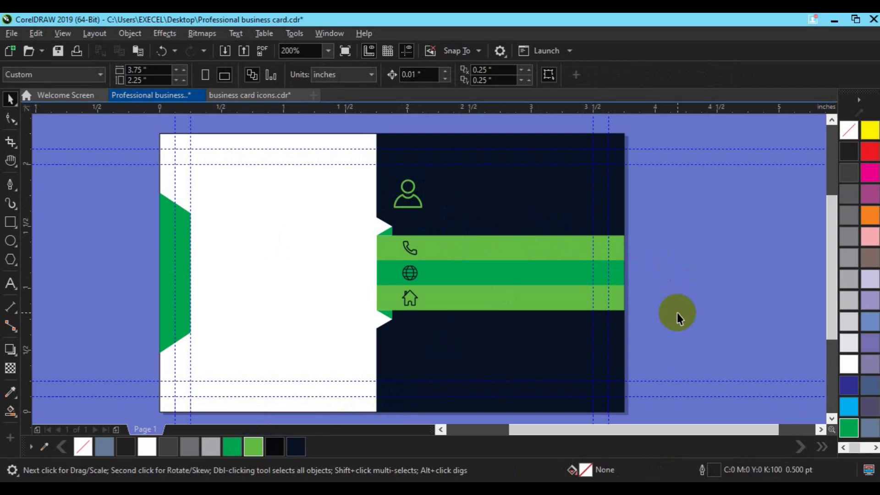
click(281, 241)
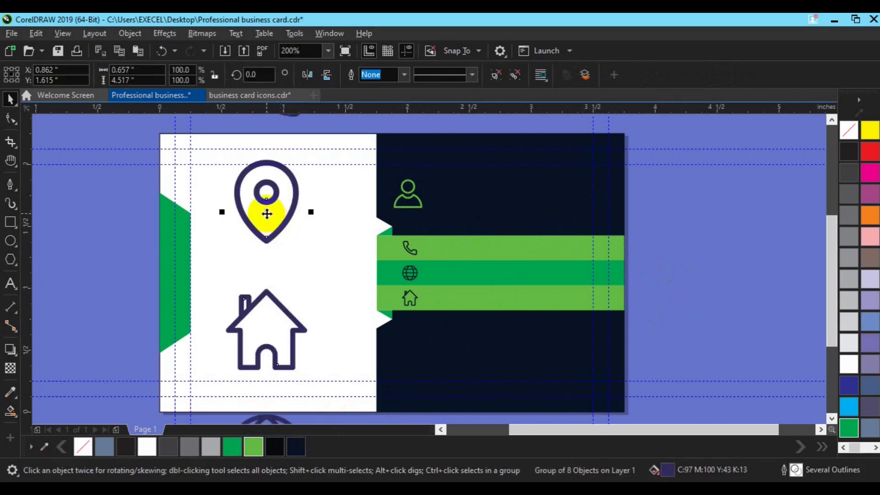
- Remove the oversized pin, house and globe icon group from the card
drag(266, 214, 274, 143)
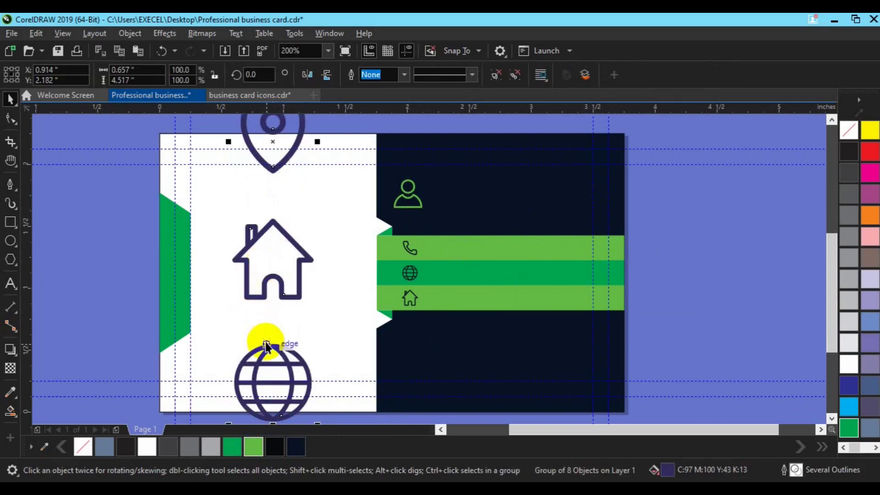
mouse_move(266, 346)
mouse_down()
mouse_move(276, 316)
mouse_move(270, 356)
mouse_up()
key(Delete)
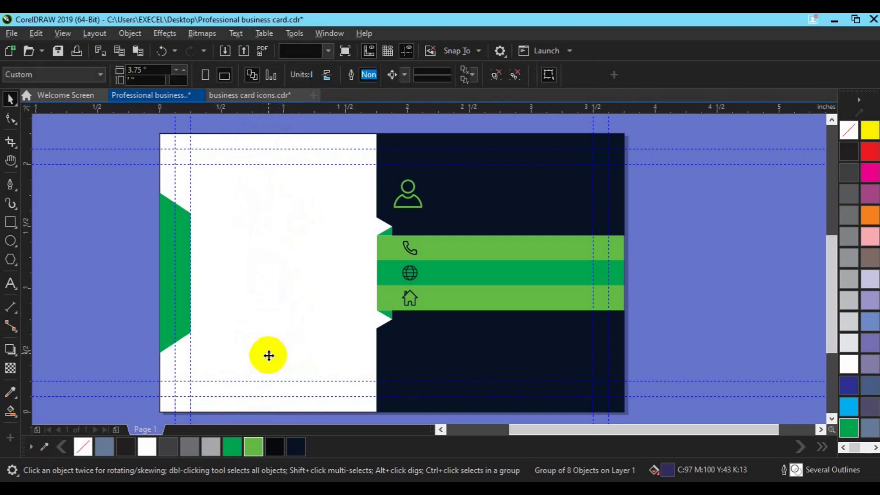
- Place a light green copy of the house icon below the stripes on the navy panel
click(416, 299)
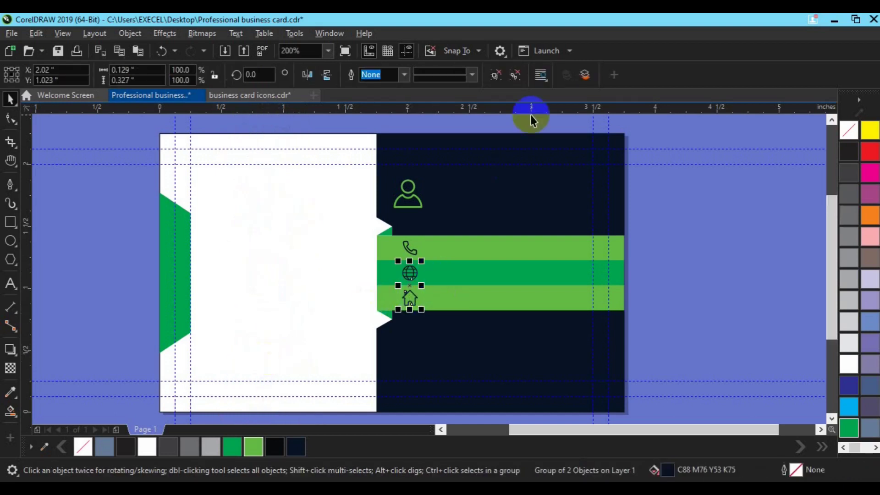
ctrl+click(413, 298)
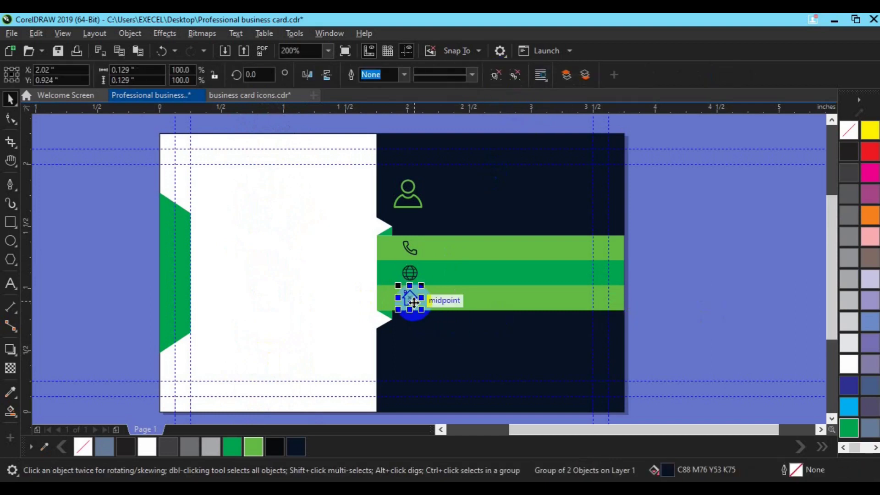
mouse_move(413, 303)
mouse_down()
mouse_move(441, 268)
mouse_move(417, 359)
mouse_move(412, 354)
mouse_up()
click(255, 447)
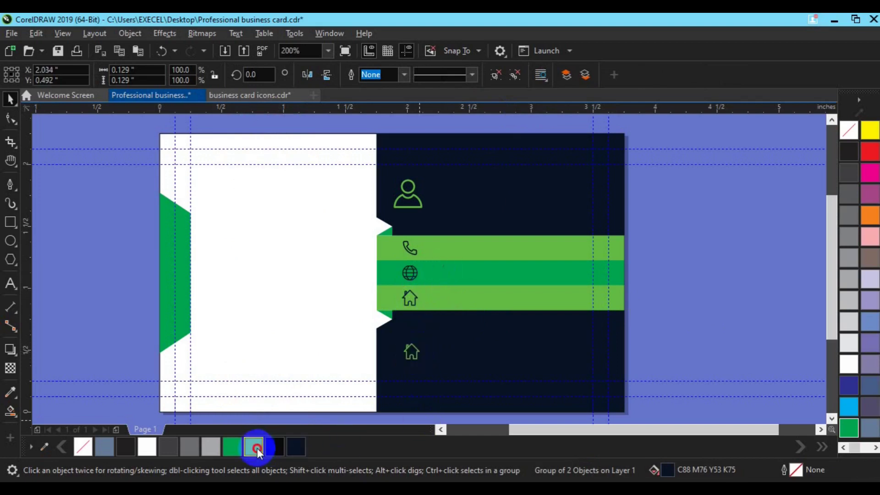
click(672, 336)
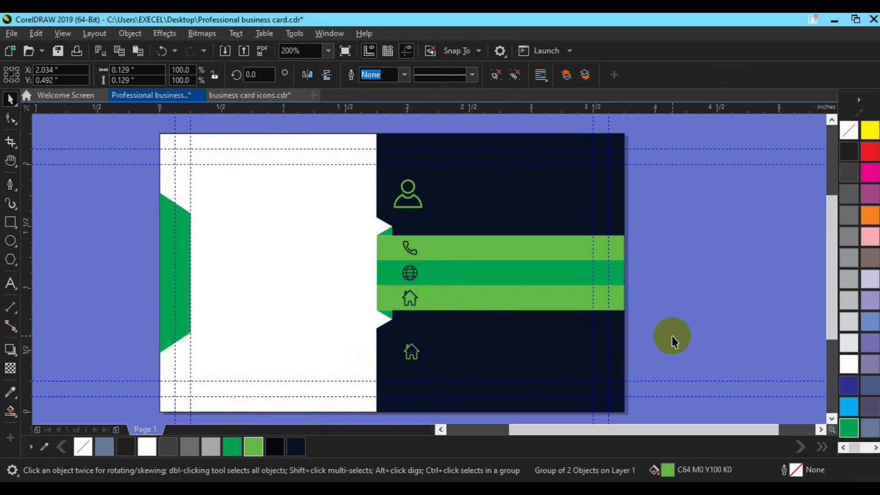
- Duplicate the globe icon and move the copy down onto the third green stripe
click(411, 308)
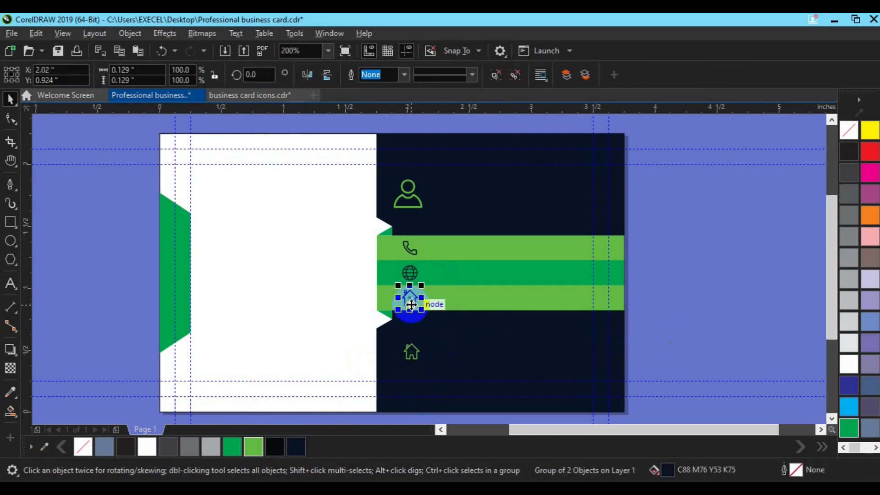
click(408, 277)
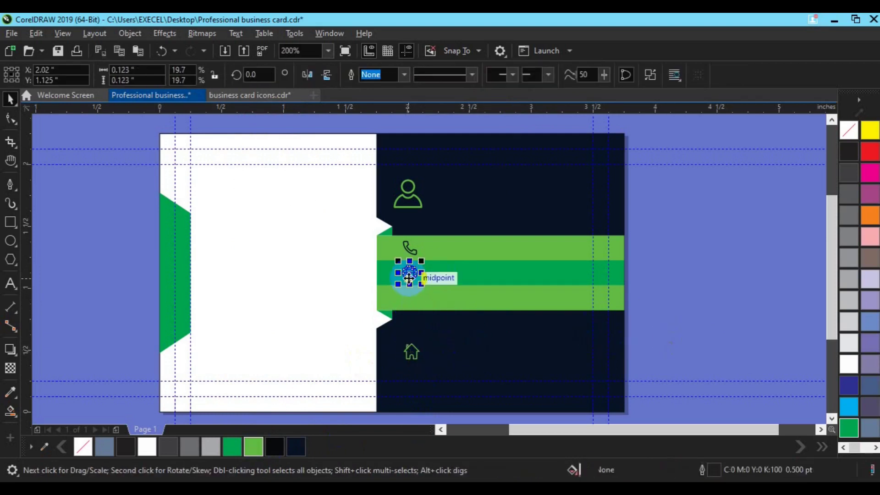
key(ctrl+d)
mouse_move(409, 275)
mouse_down()
mouse_move(407, 310)
mouse_move(412, 303)
mouse_up()
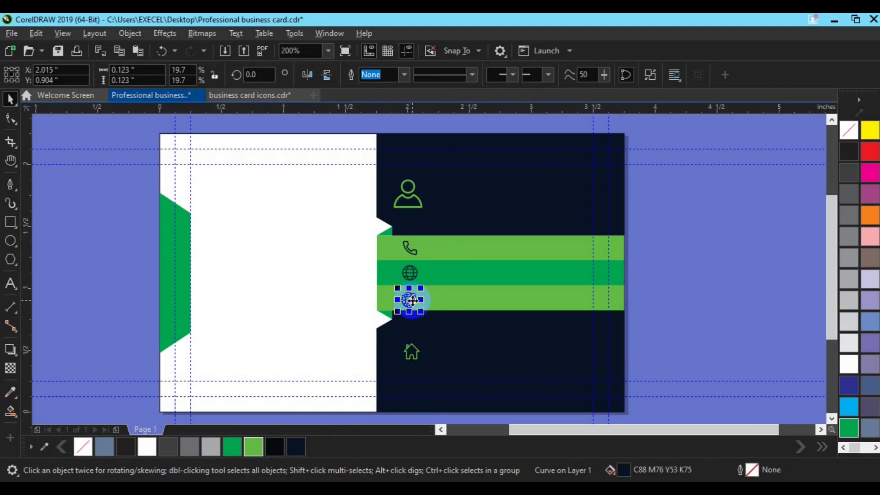
- Group the two globe icons, cancelling a trial move toward the phone icon
shift+click(413, 266)
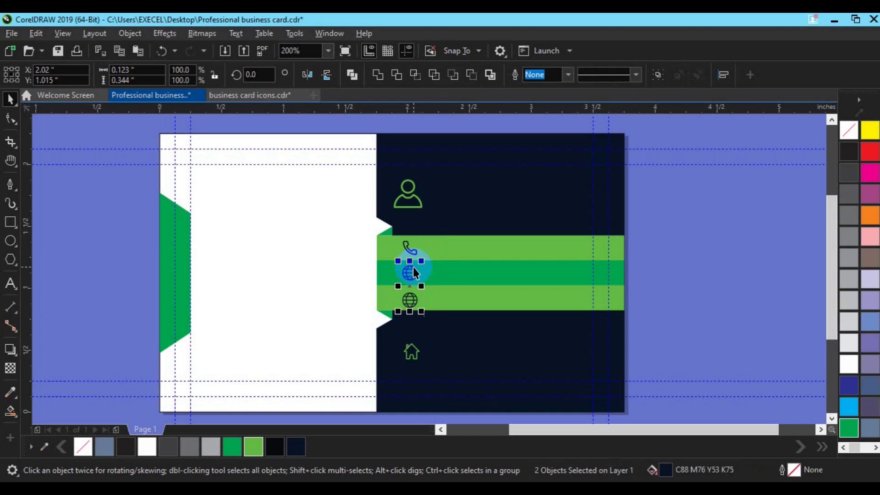
key(ctrl+g)
drag(413, 267, 412, 251)
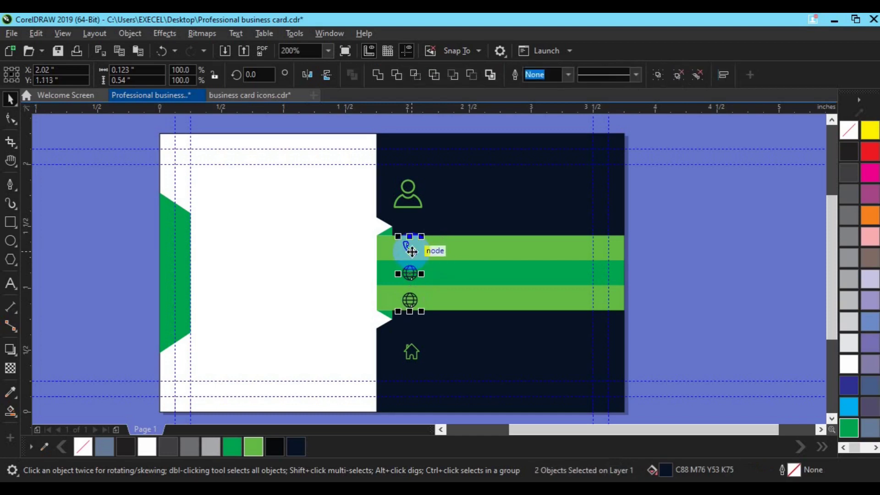
key(Escape)
click(654, 278)
- Group the phone and globe icons into one column and save the business card
drag(637, 218, 397, 323)
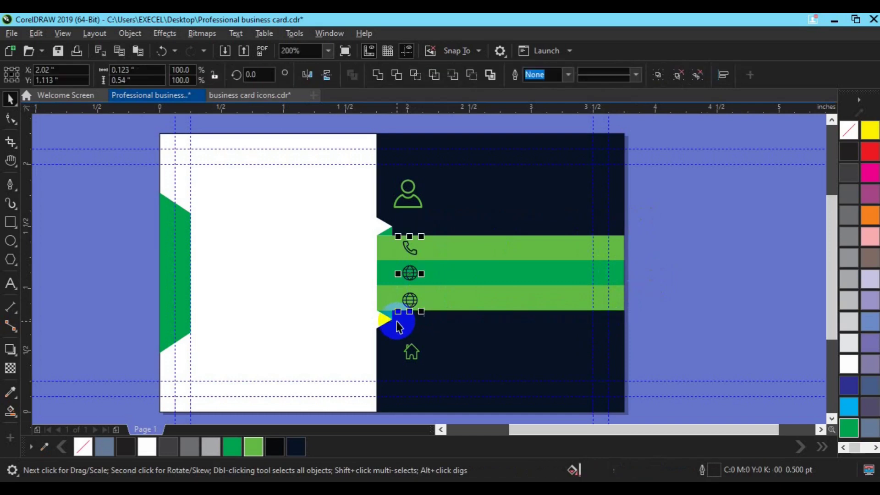
key(ctrl+g)
shift+click(412, 349)
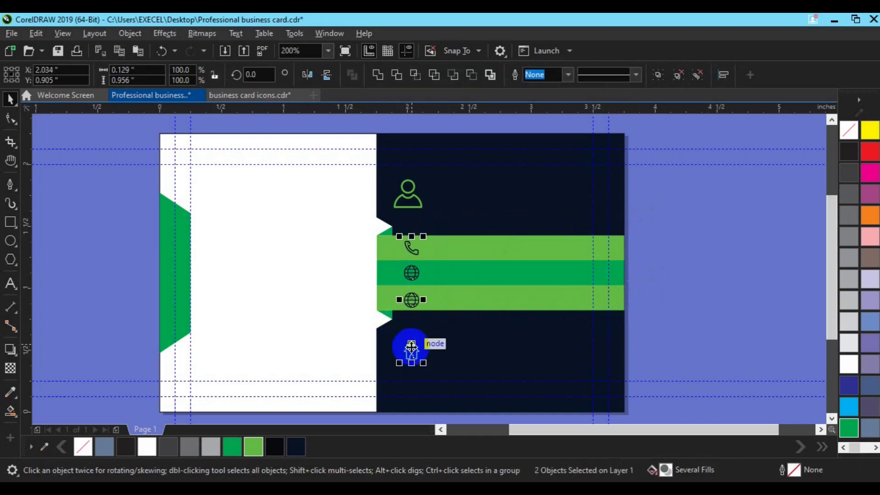
click(710, 294)
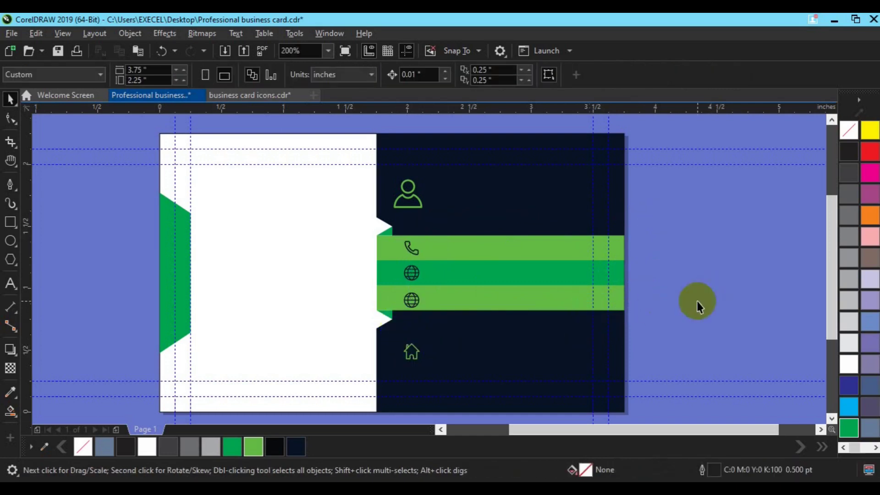
key(ctrl+s)
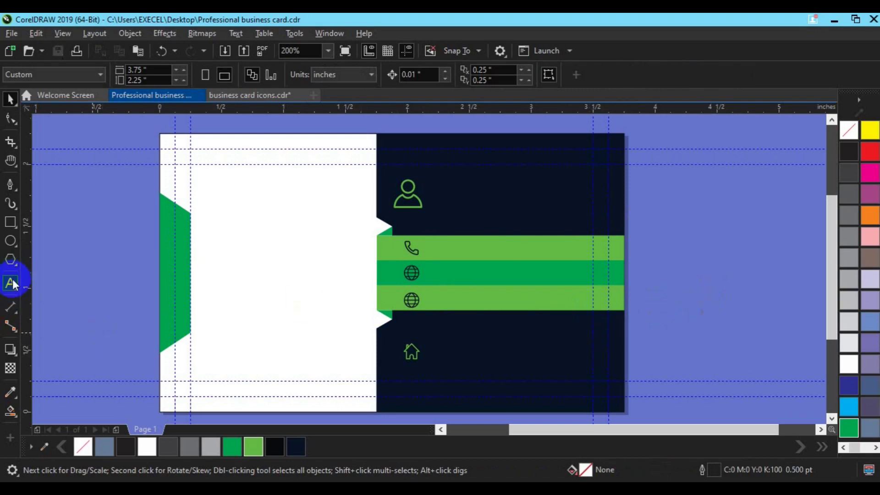
click(11, 283)
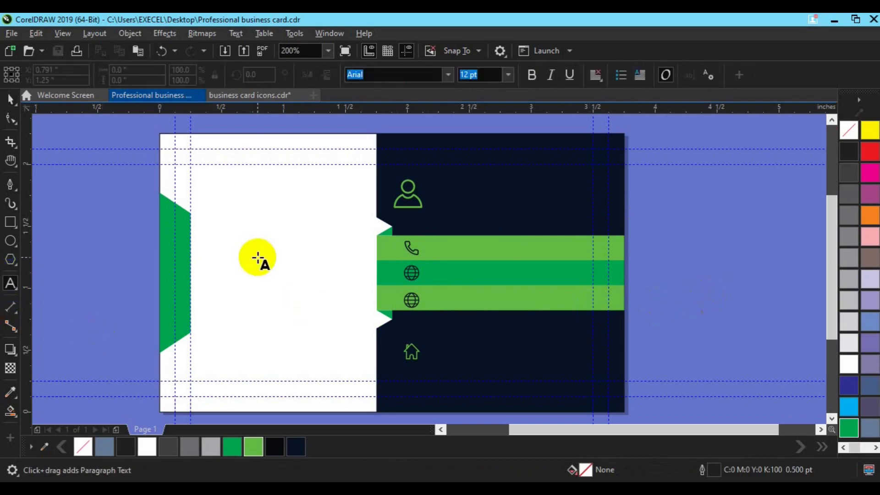
- Type the cardholder's full name as a text line on the white panel
click(257, 258)
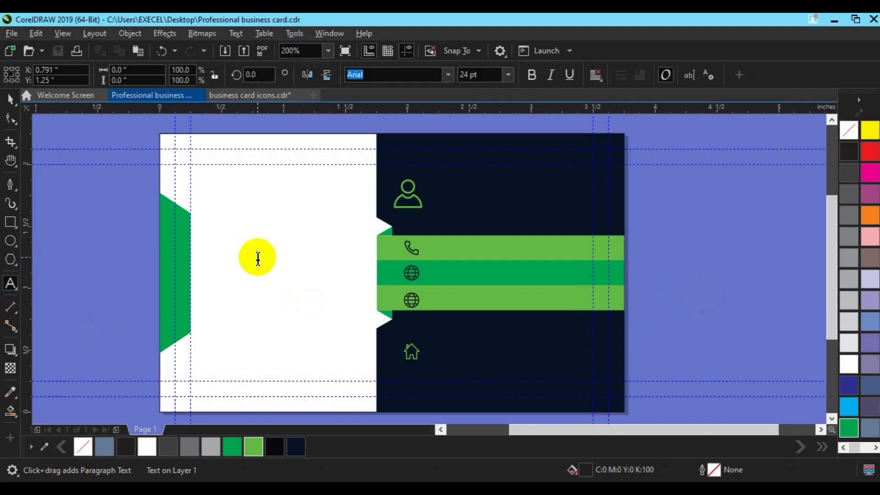
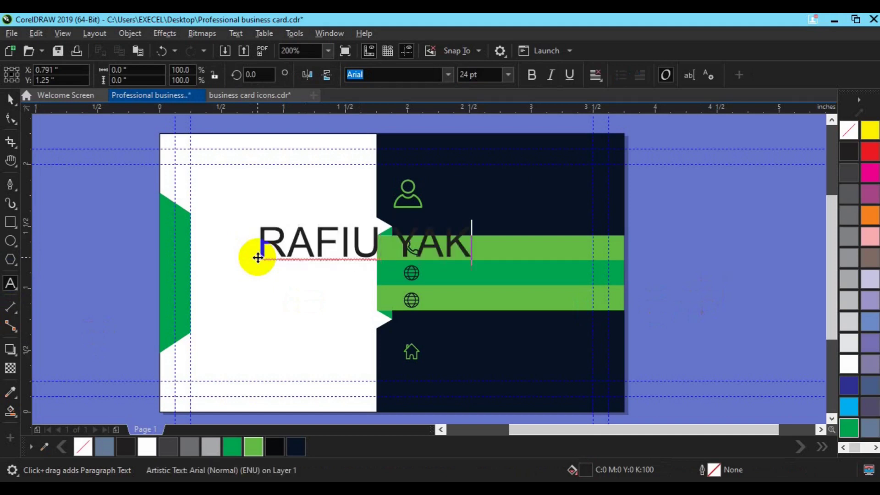
key(ctrl+a)
click(508, 75)
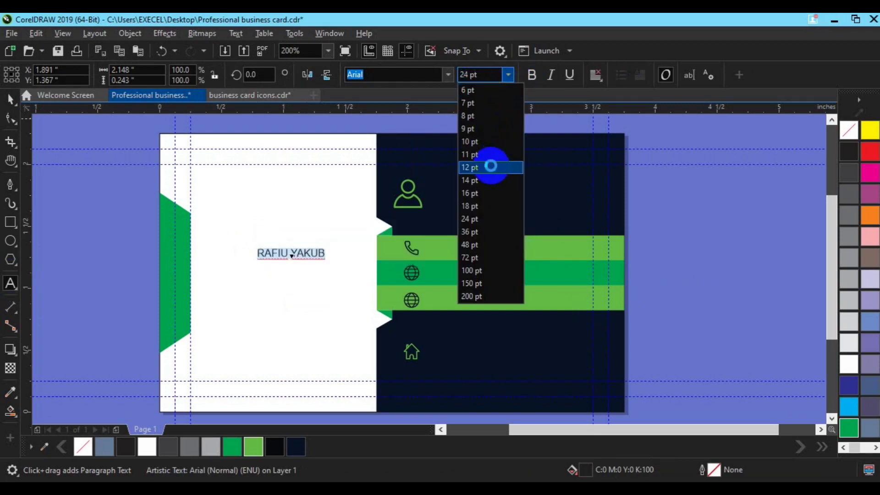
key(Escape)
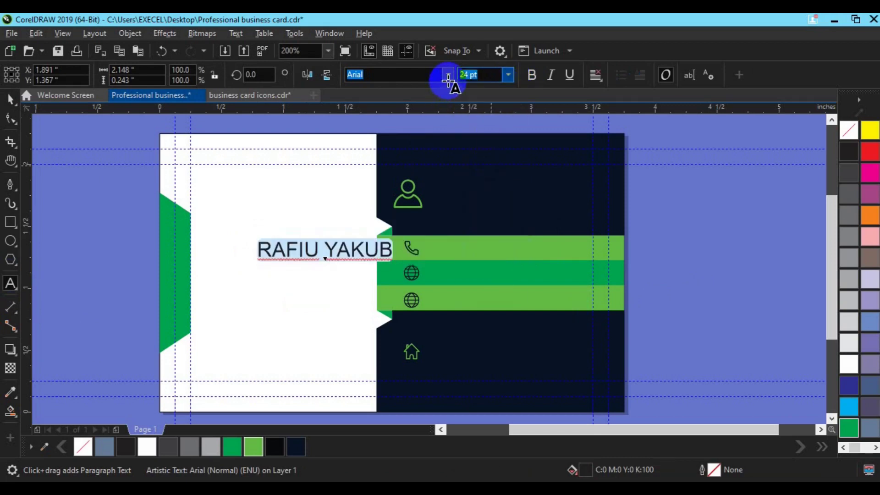
- Set the name's font to Lato Bold
click(448, 79)
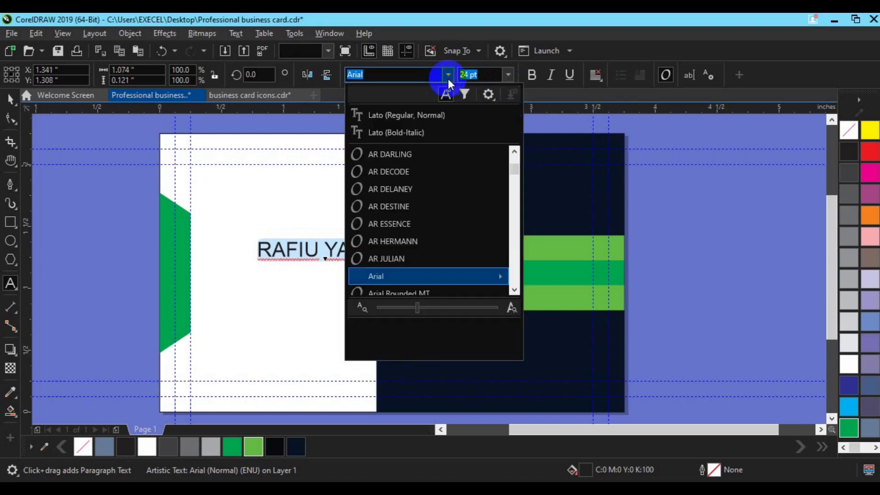
scroll(515, 204, down, 4)
scroll(516, 204, down, 2)
scroll(517, 204, down, 2)
scroll(516, 203, down, 2)
scroll(516, 204, down, 2)
click(517, 203)
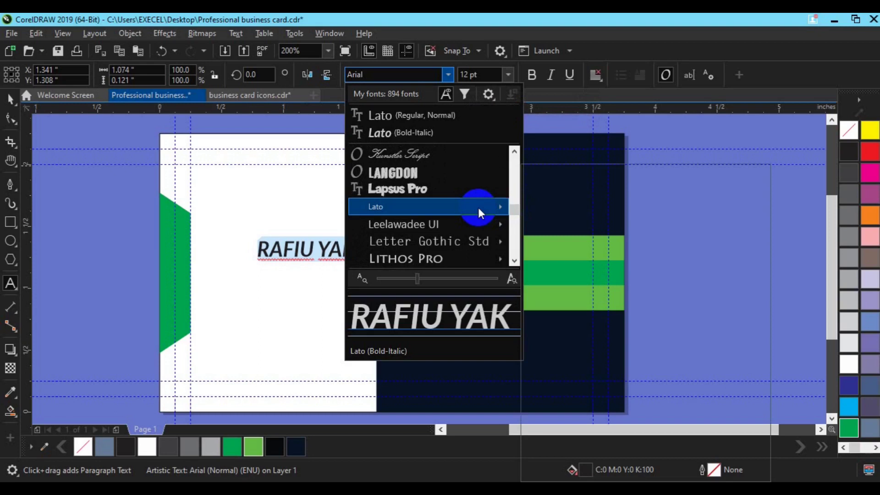
click(477, 208)
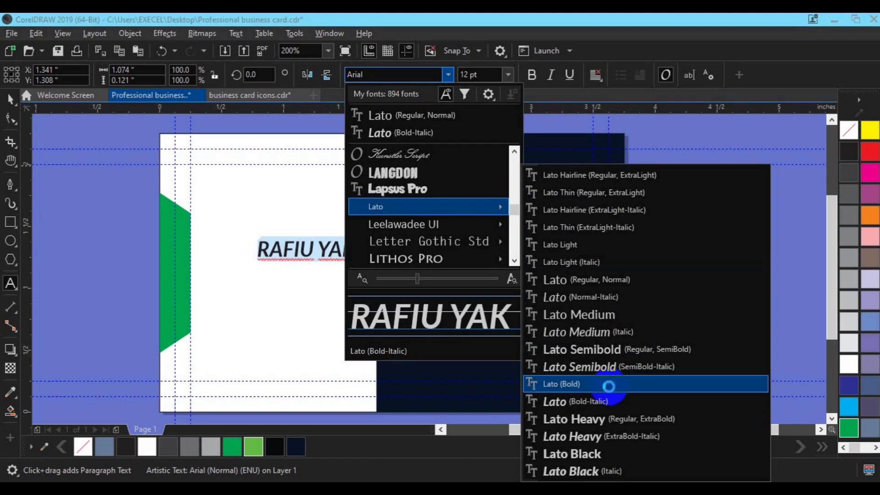
click(609, 387)
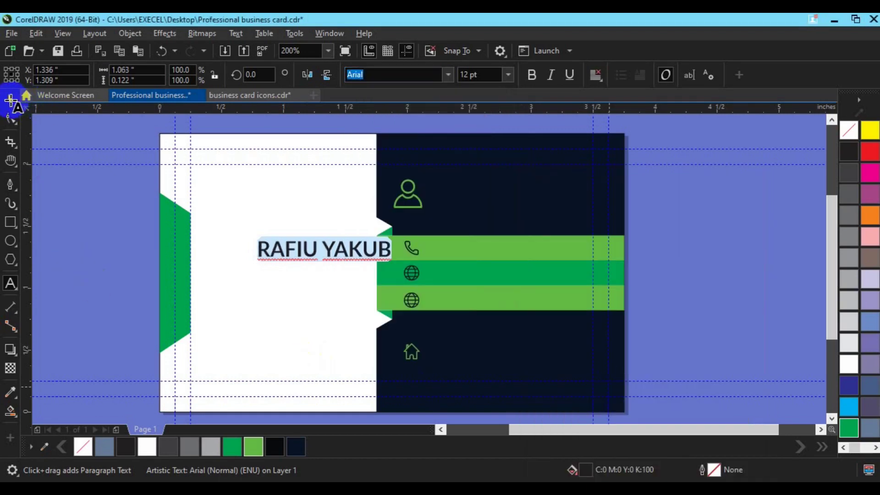
click(10, 99)
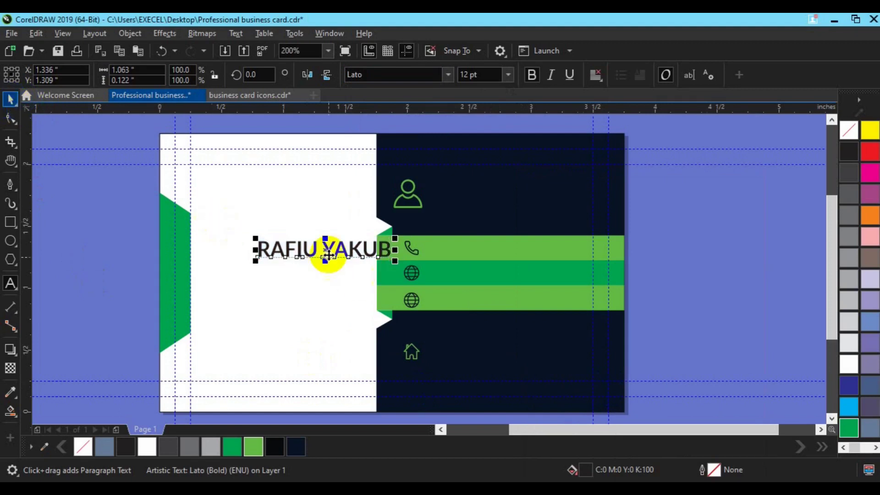
- Move the name in white beside the person icon, with the surname in regular weight
drag(325, 251, 498, 197)
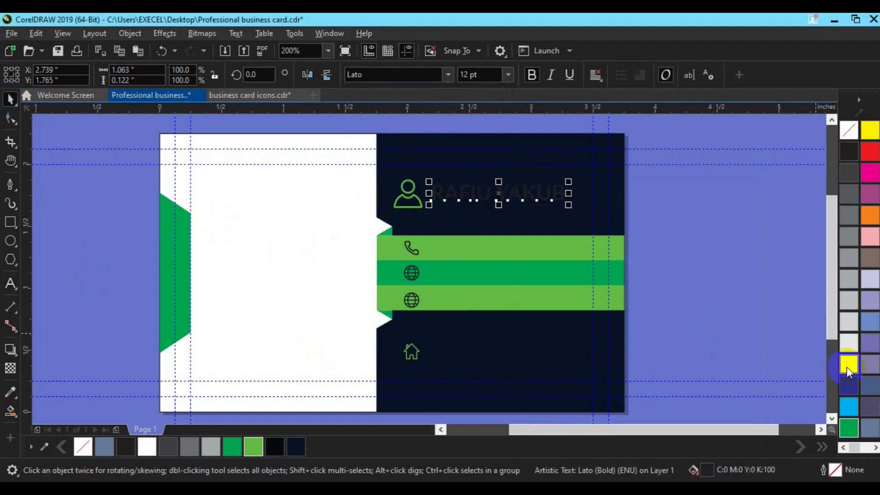
click(848, 366)
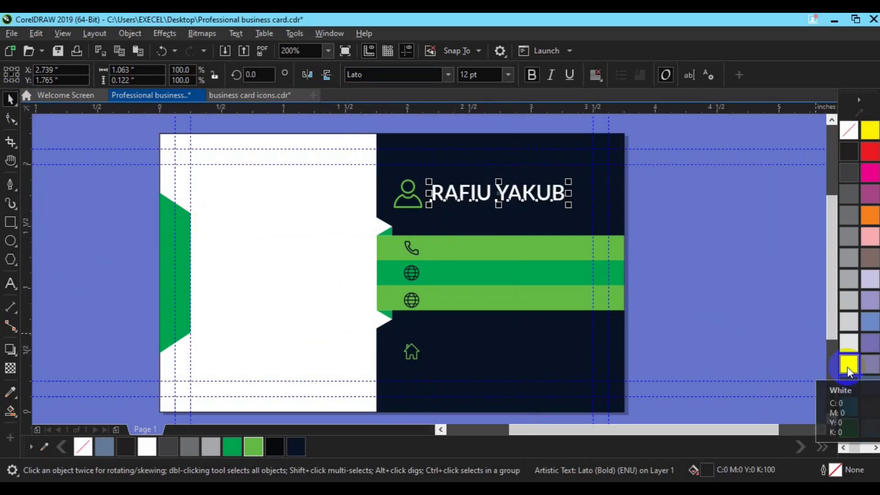
click(524, 202)
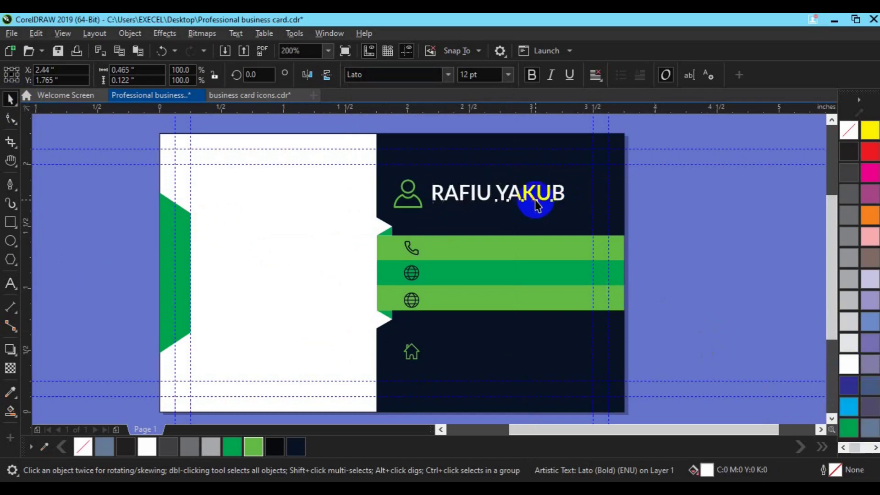
click(532, 74)
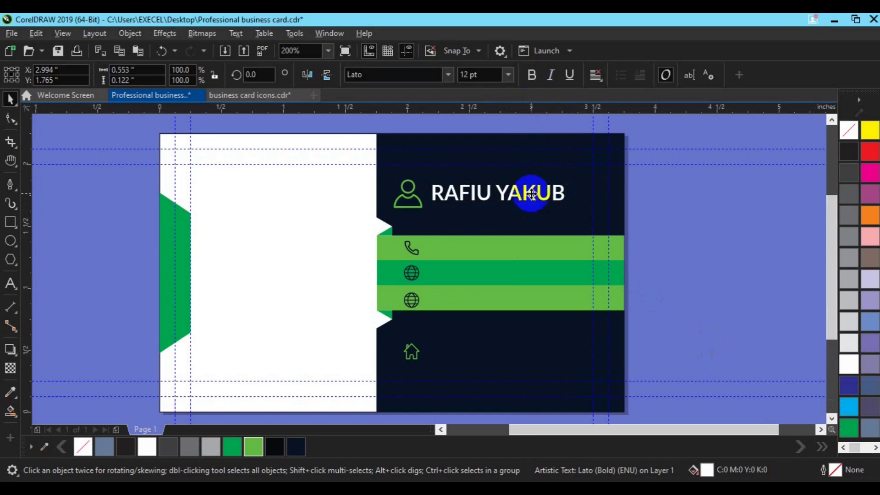
click(646, 192)
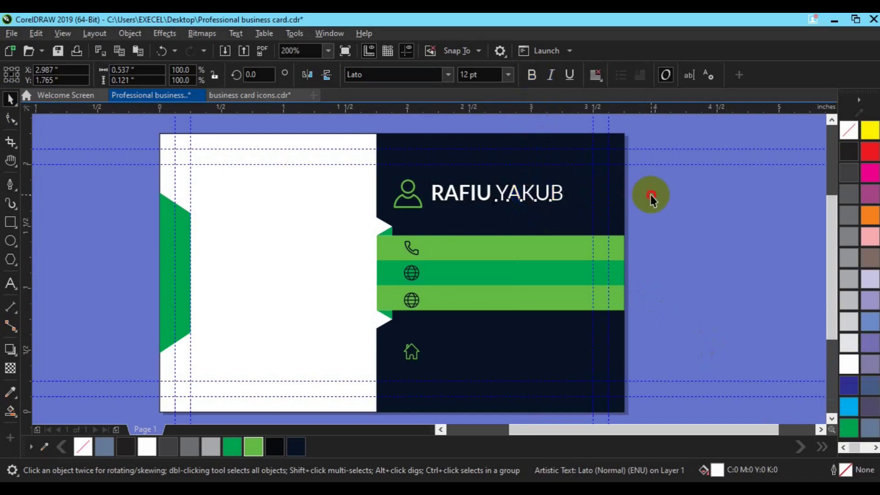
click(522, 204)
click(531, 75)
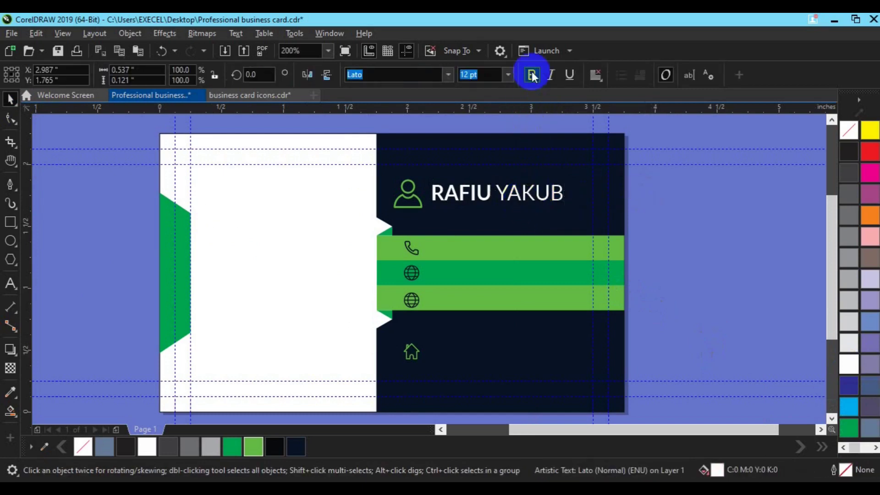
click(532, 74)
- Duplicate the surname and retype the copy as the CREATIVE DIRECTOR title
click(612, 160)
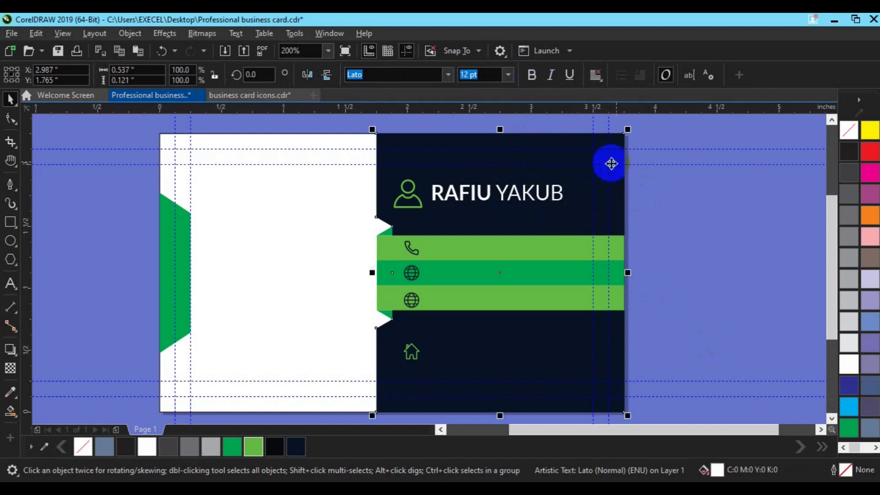
click(529, 199)
key(ctrl+d)
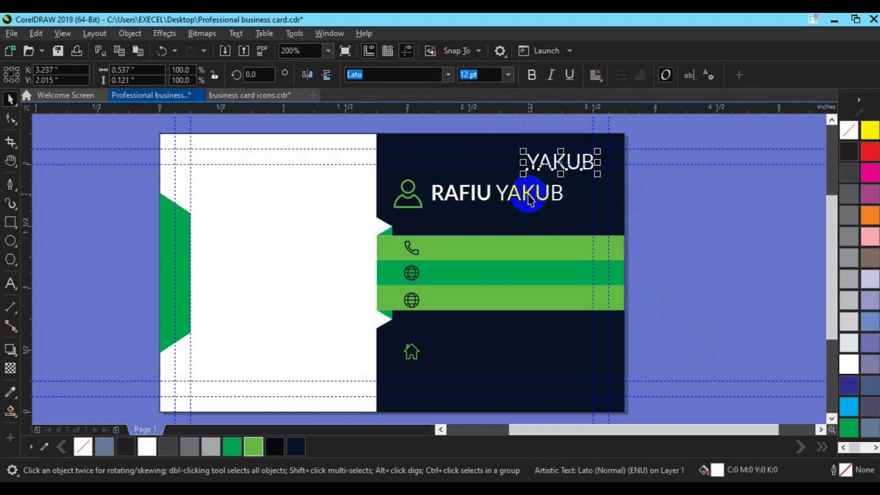
click(10, 283)
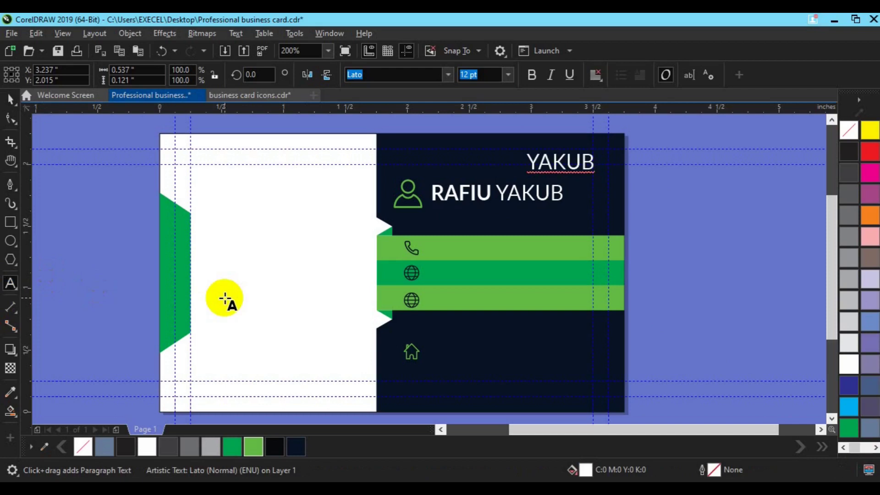
key(ctrl+a)
text(CREATIVE  DIREC)
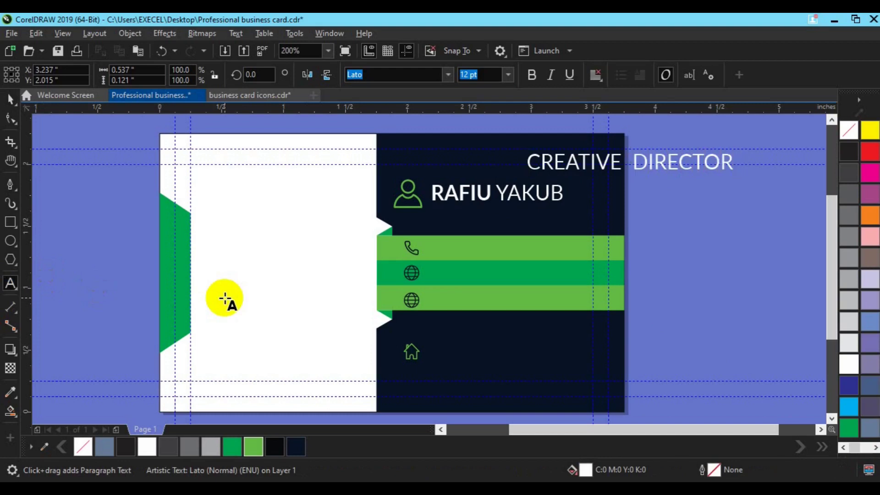
- Resize the CREATIVE DIRECTOR title to 6 pt and move it just below the name
key(ctrl+a)
click(470, 74)
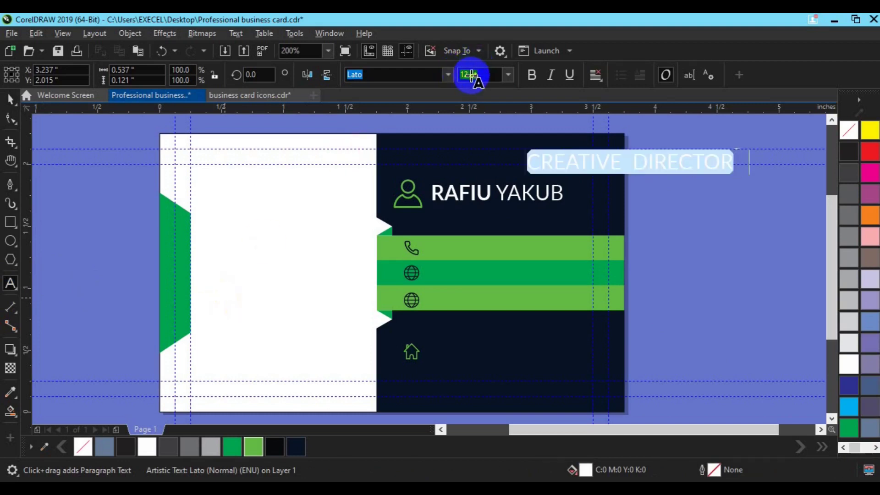
text(6)
key(Return)
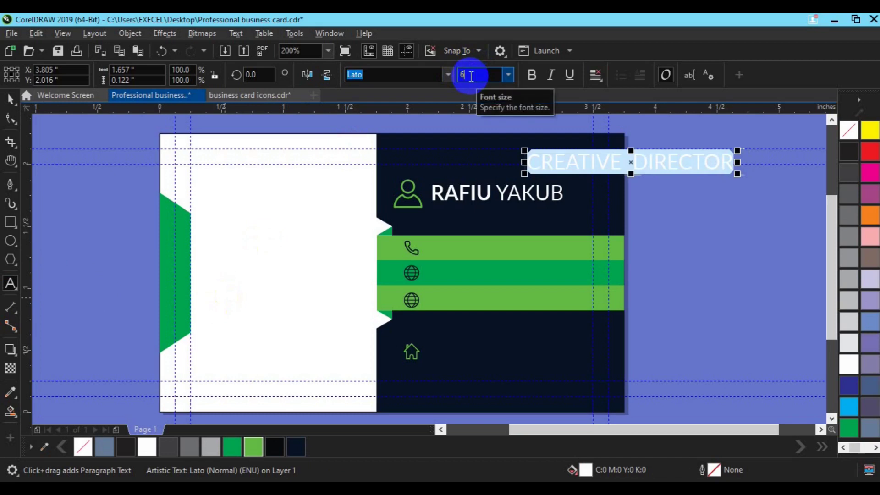
key(Return)
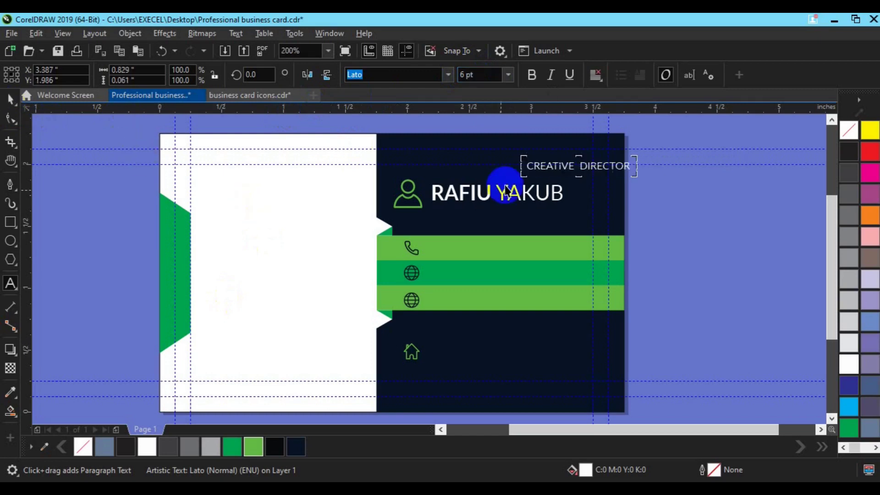
key(ctrl+space)
drag(580, 166, 495, 212)
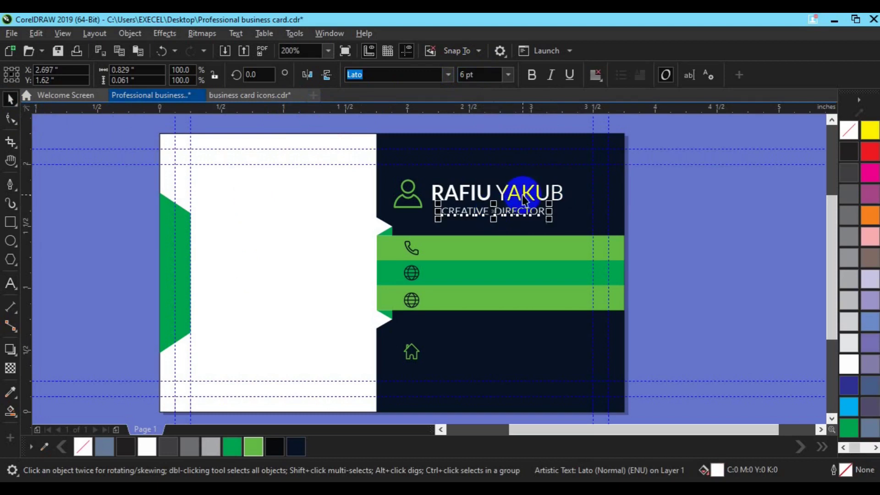
- Left-align the name and title and group them together
shift+click(523, 198)
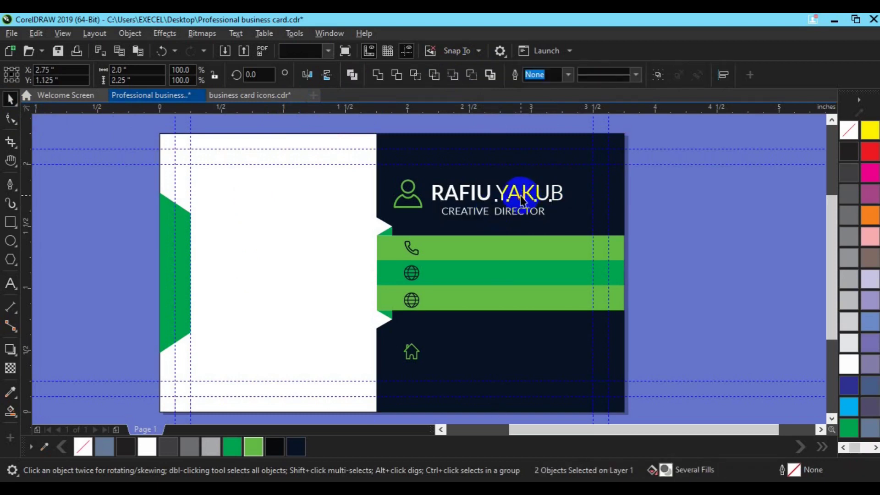
shift+click(473, 196)
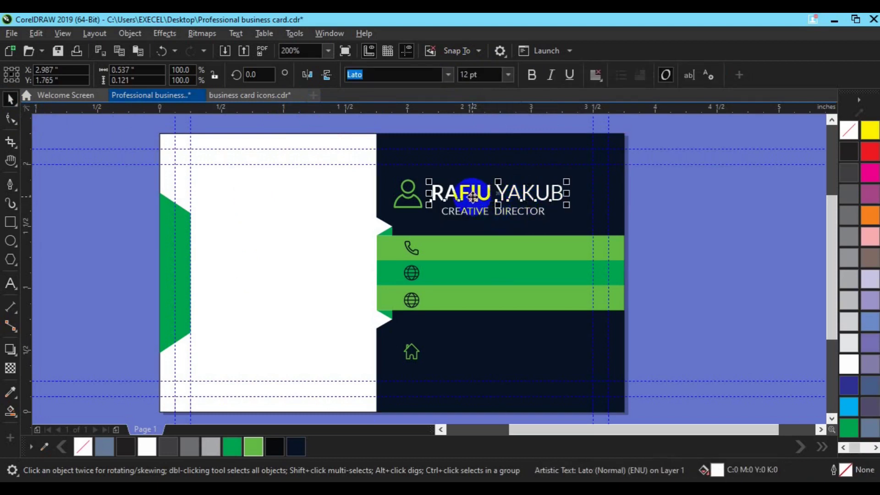
shift+click(473, 214)
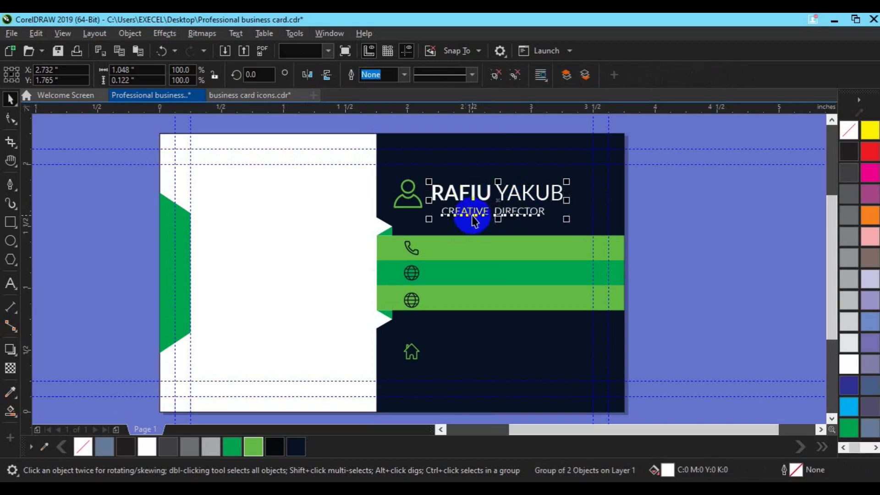
key(l)
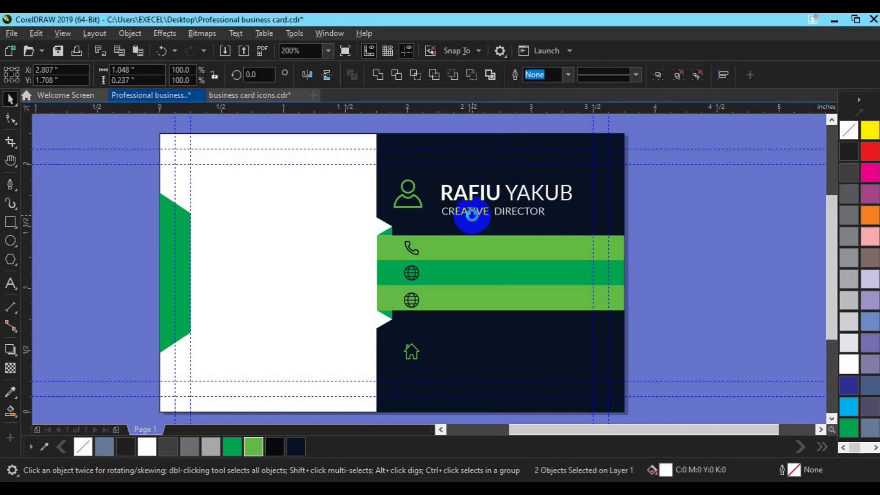
key(ctrl+g)
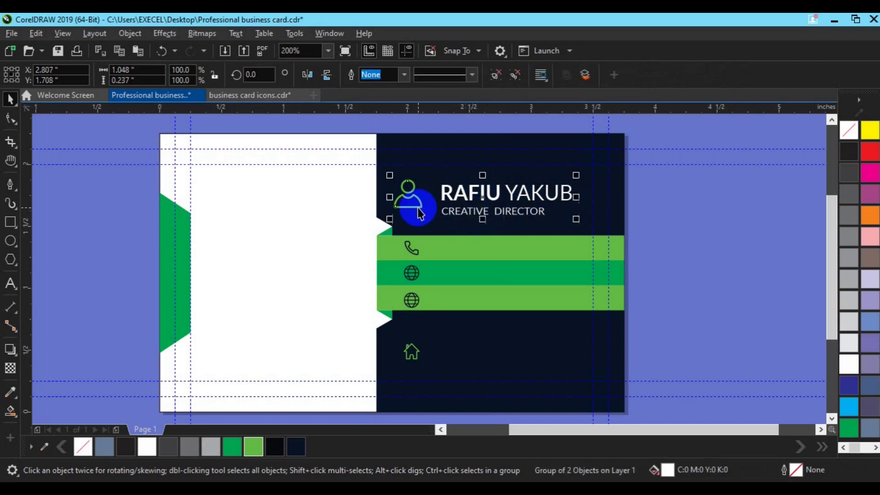
- Centre the name and title group vertically with the person icon
shift+click(419, 214)
key(e)
click(516, 232)
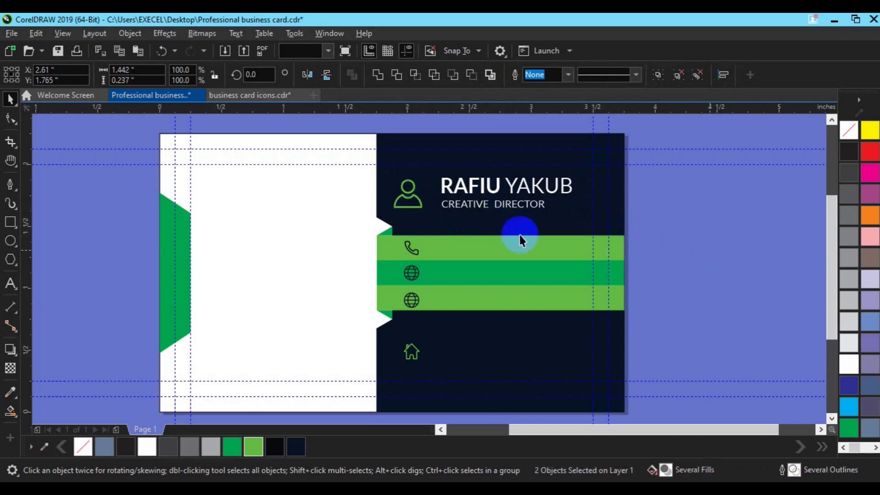
click(464, 207)
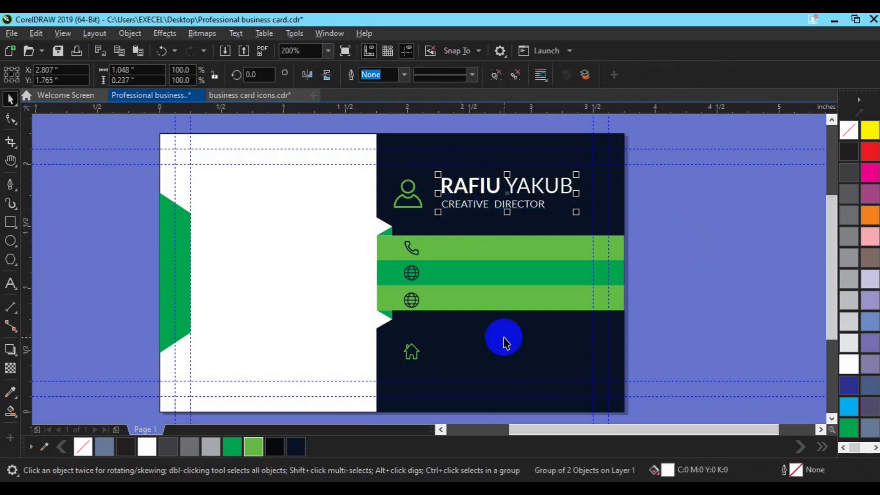
click(675, 341)
- Group the contact icons and centre the column under the person icon
click(832, 419)
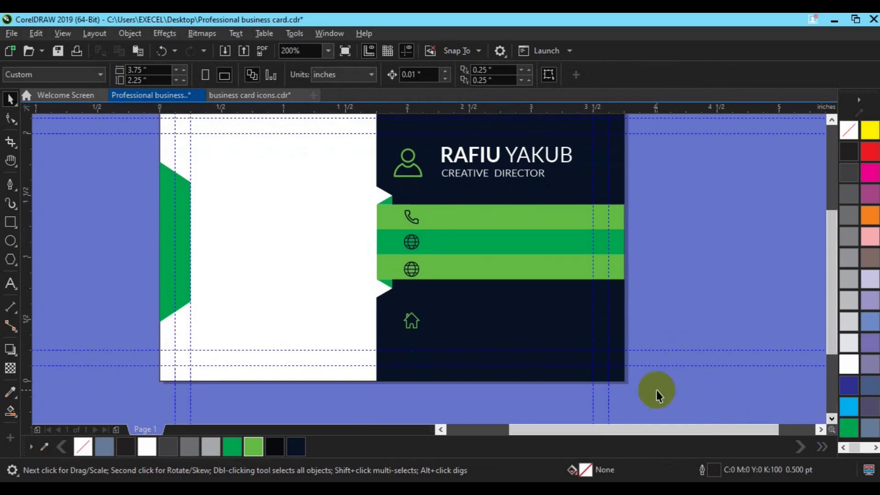
drag(507, 405, 389, 200)
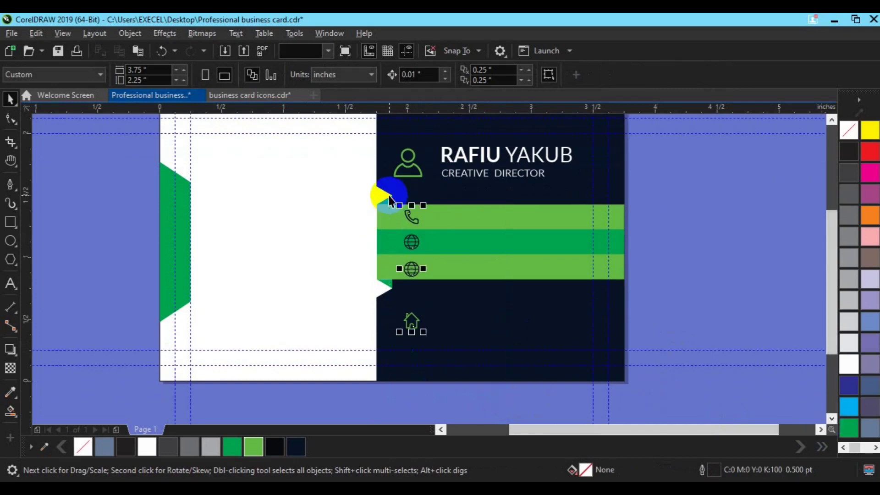
key(ctrl+g)
shift+click(414, 166)
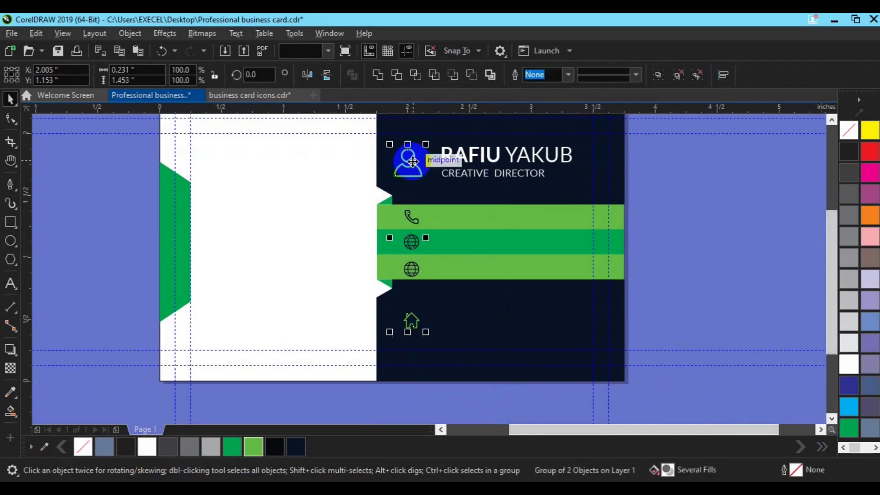
key(c)
click(646, 210)
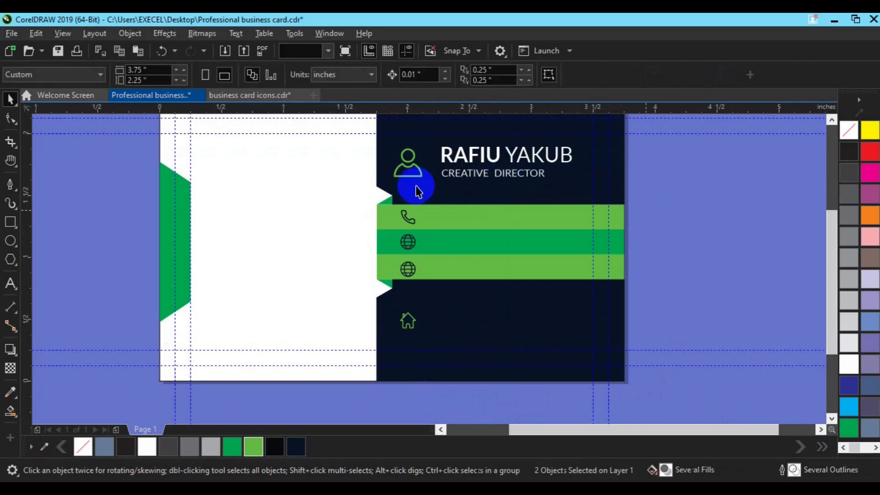
- Shrink the person icon slightly
click(416, 178)
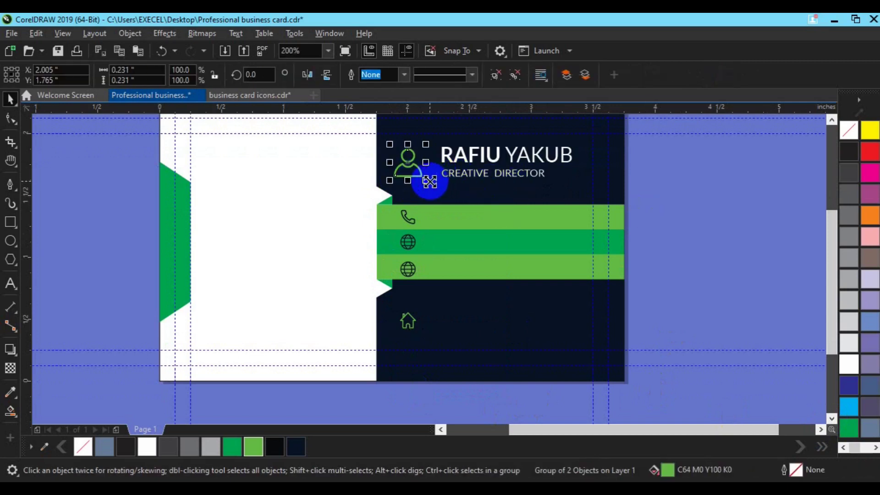
drag(426, 181, 427, 182)
shift+click(454, 176)
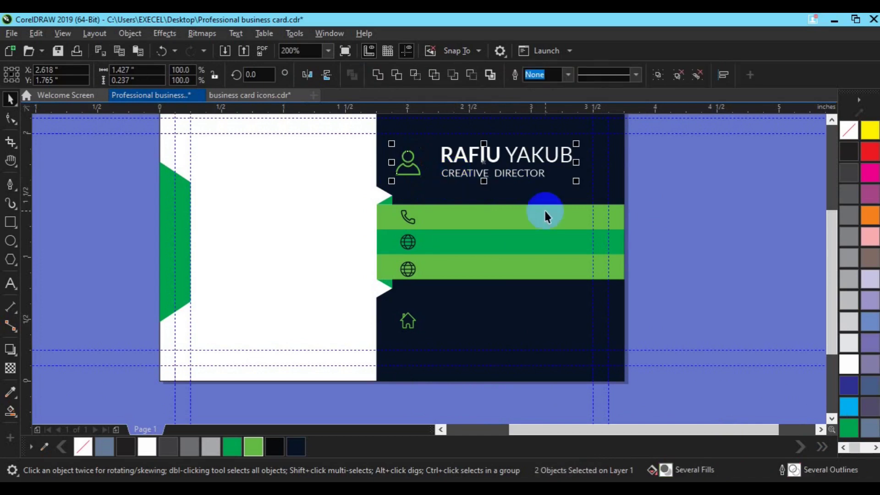
click(626, 215)
- Nudge the name and title slightly left, ungroup them, and select the title alone
click(481, 178)
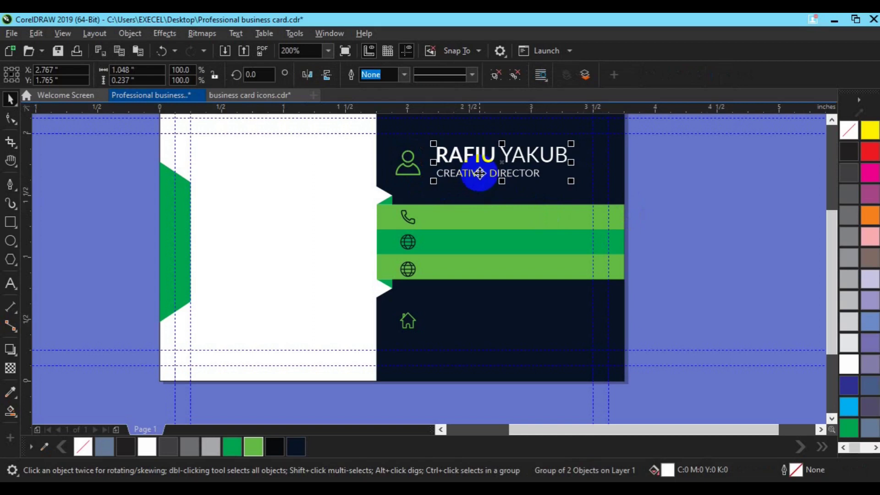
drag(480, 174, 475, 173)
click(496, 77)
click(477, 175)
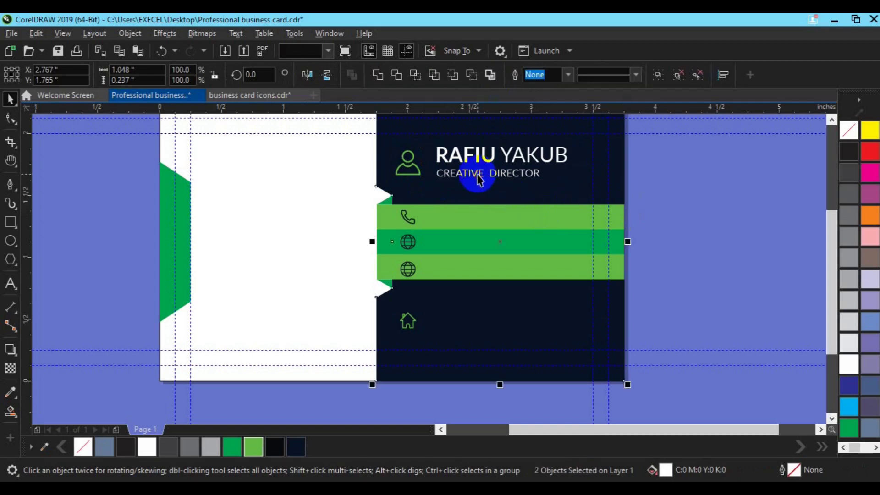
click(477, 175)
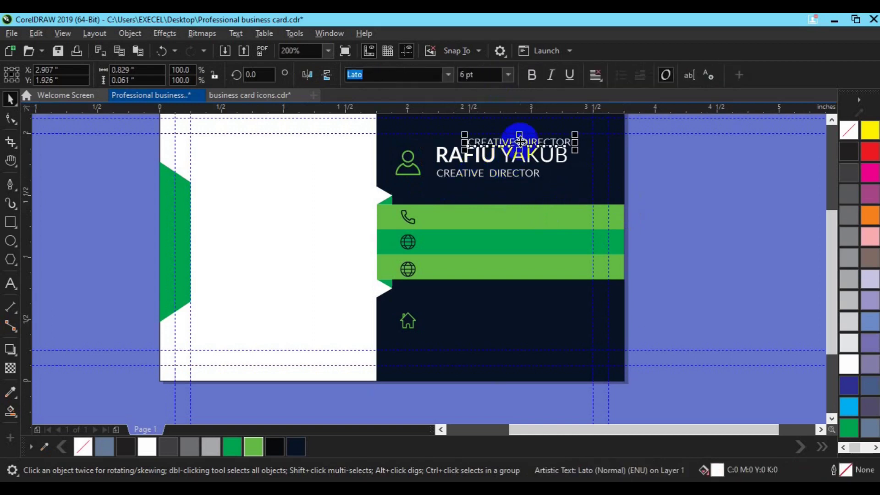
- Copy the title onto the top green stripe and replace its wording with the phone number
drag(497, 193, 481, 218)
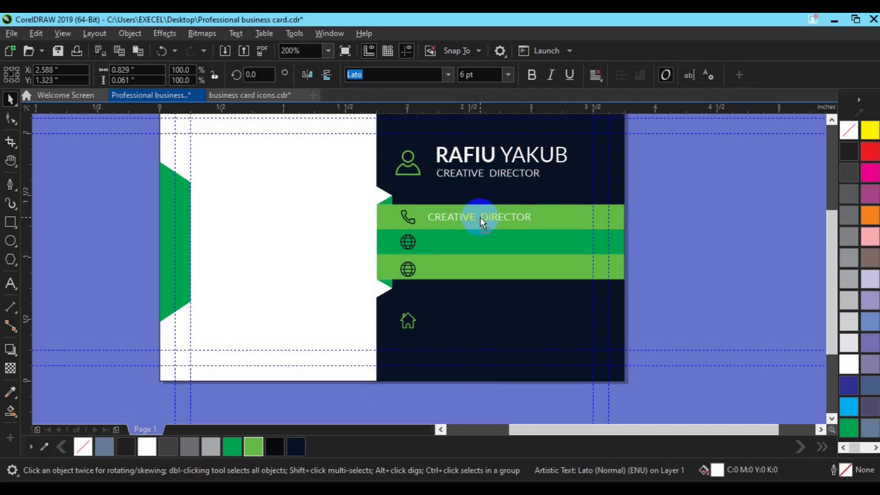
click(12, 265)
click(9, 283)
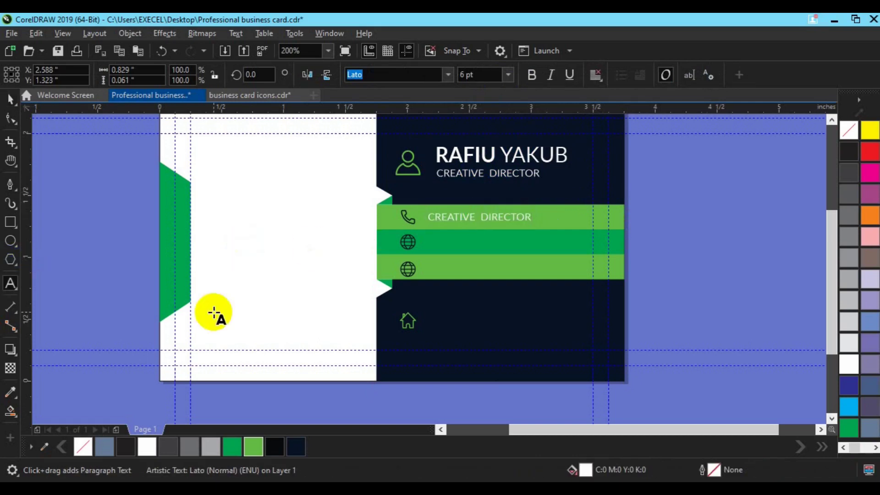
key(ctrl+a)
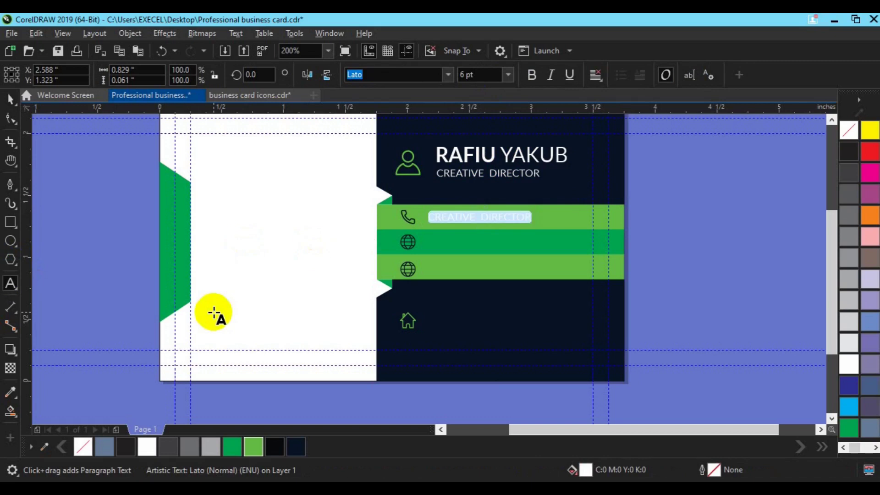
key(Delete)
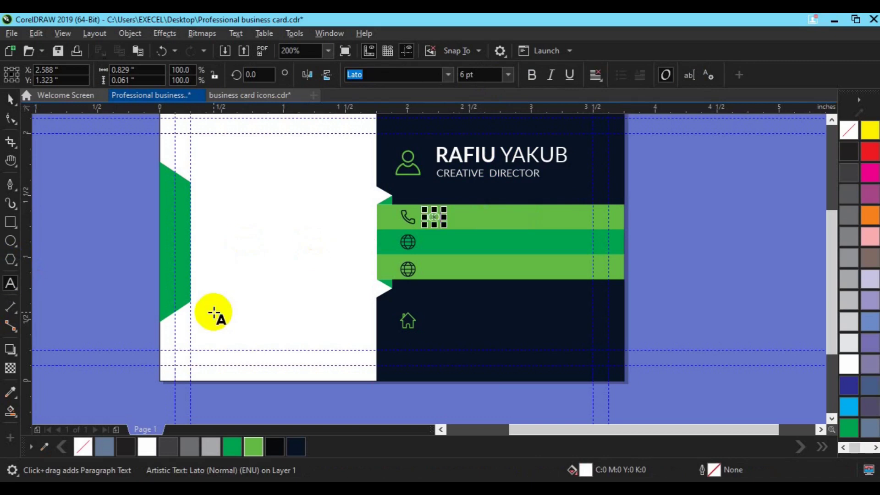
text(234 - 456 - 234)
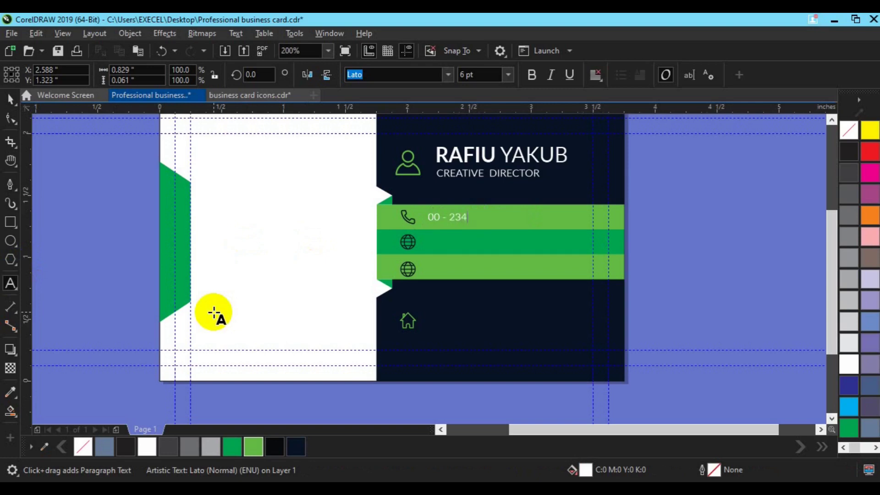
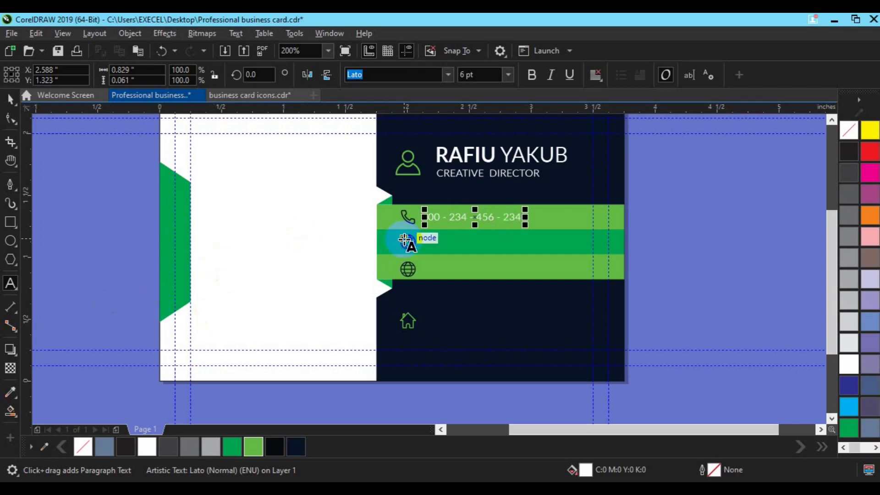
- Make the phone number text bold
drag(428, 217, 521, 217)
click(532, 75)
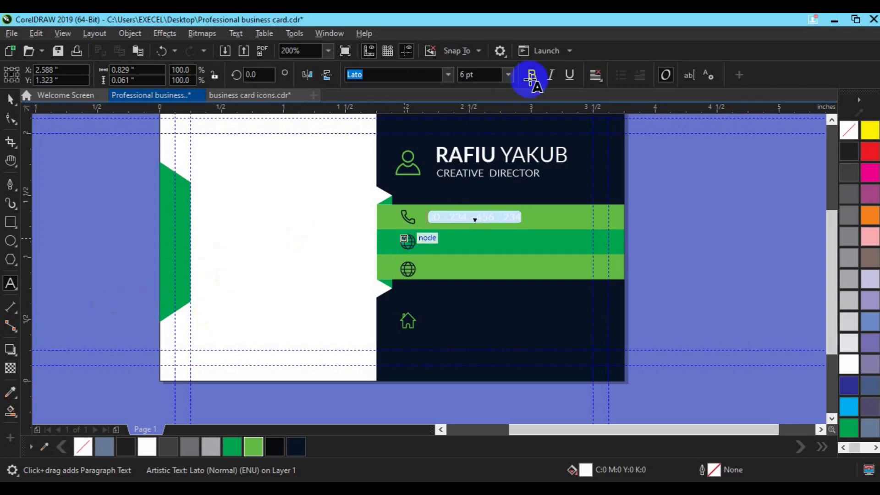
click(532, 79)
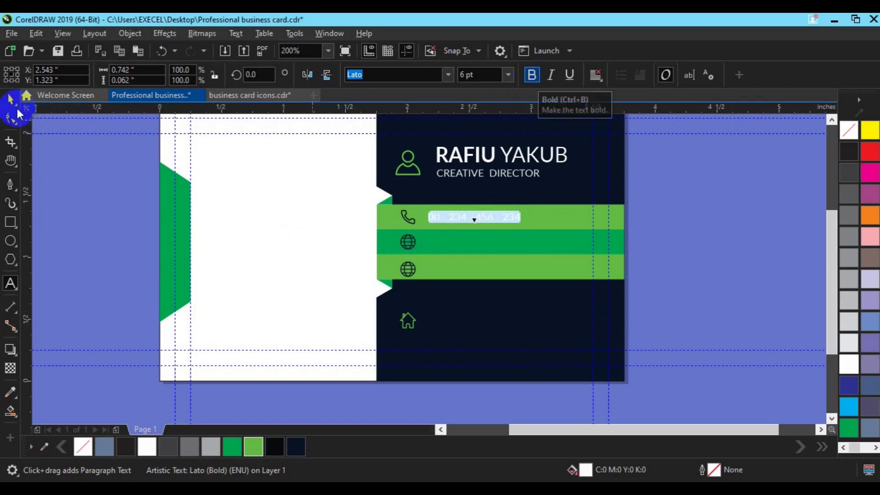
click(10, 98)
key(ctrl+space)
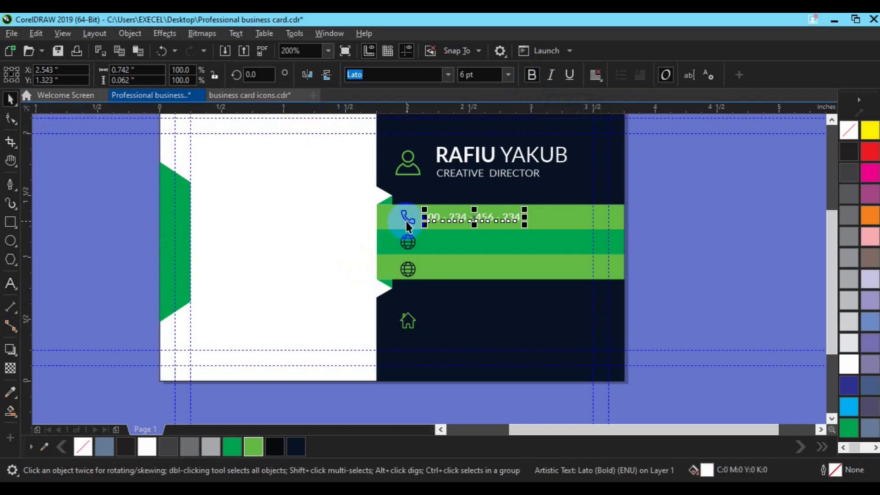
- Group the two parts of the globe icon and check the phone row selection
shift+click(408, 221)
click(655, 244)
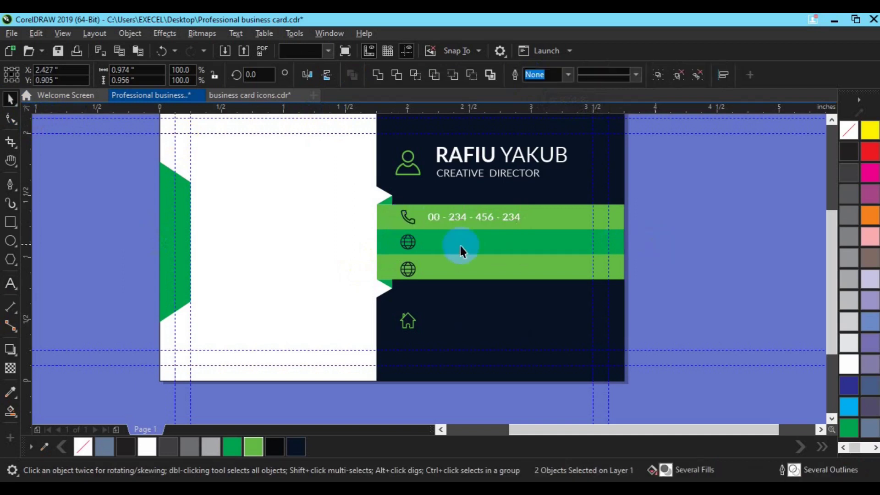
click(408, 268)
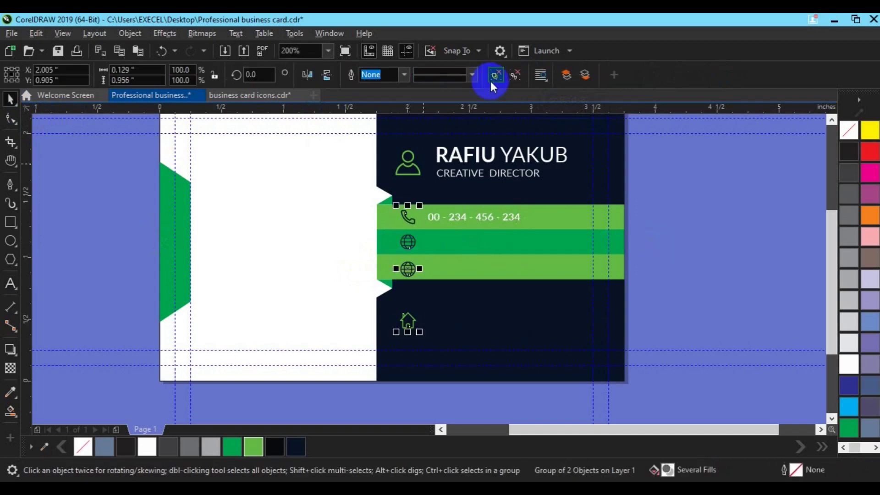
shift+click(407, 221)
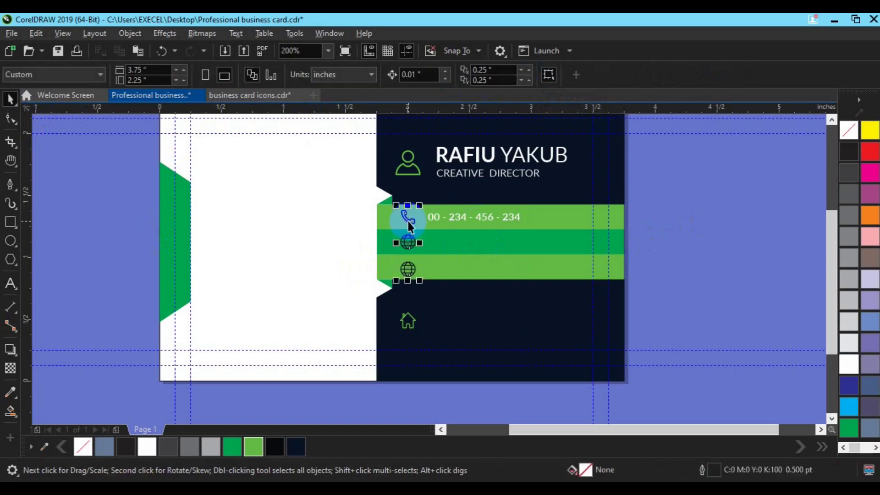
click(656, 197)
click(407, 243)
click(497, 69)
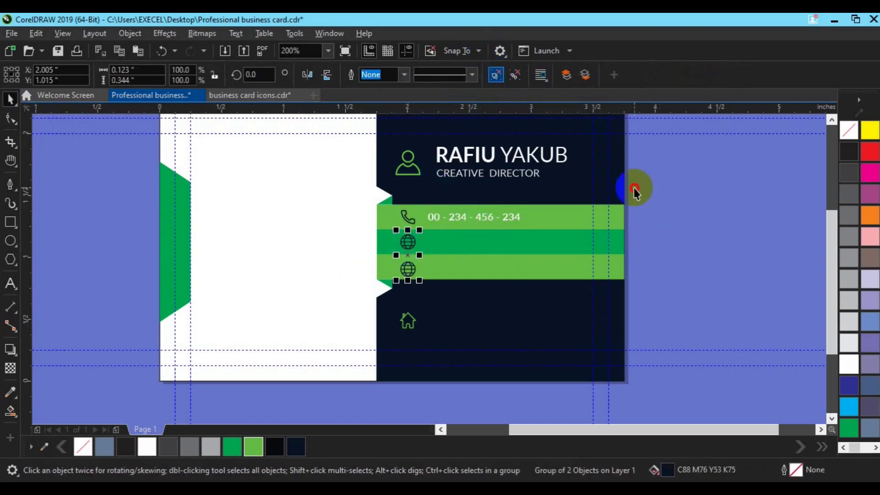
ctrl+click(403, 248)
mouse_move(404, 246)
mouse_down()
mouse_move(436, 219)
mouse_move(403, 219)
mouse_up()
shift+click(404, 219)
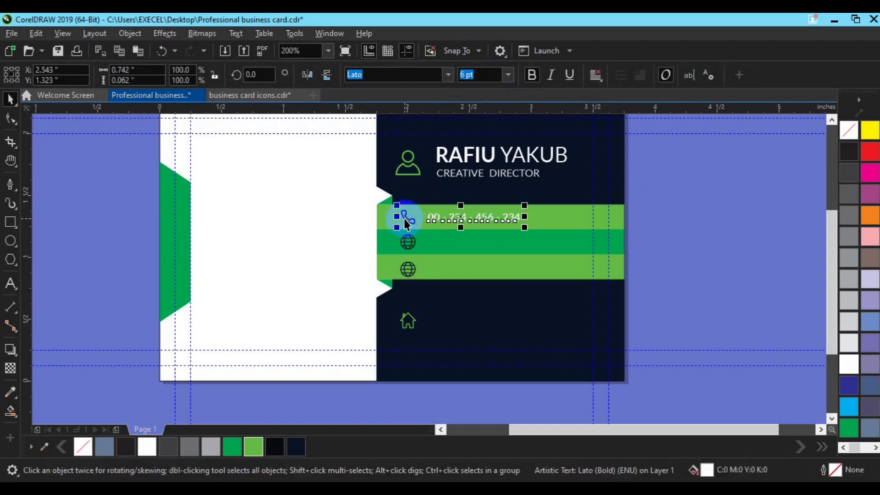
click(625, 232)
click(457, 222)
- Group the name with the job title and left-align the group with the phone number
click(472, 172)
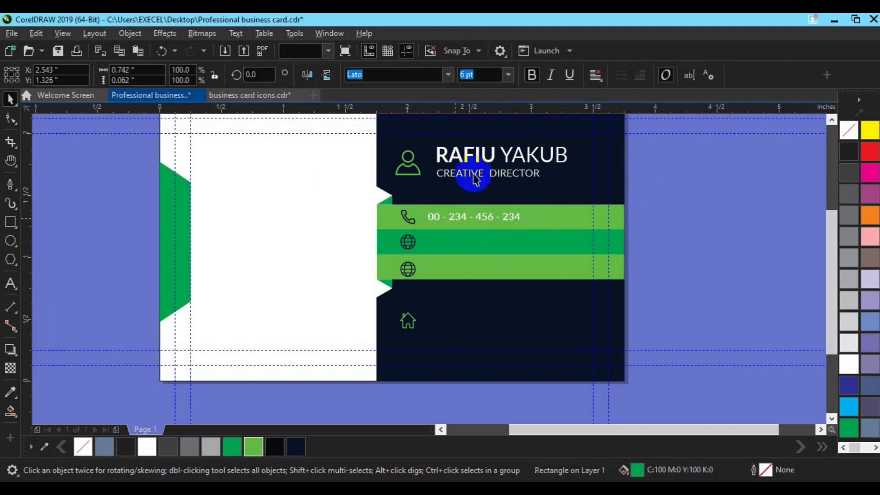
click(466, 162)
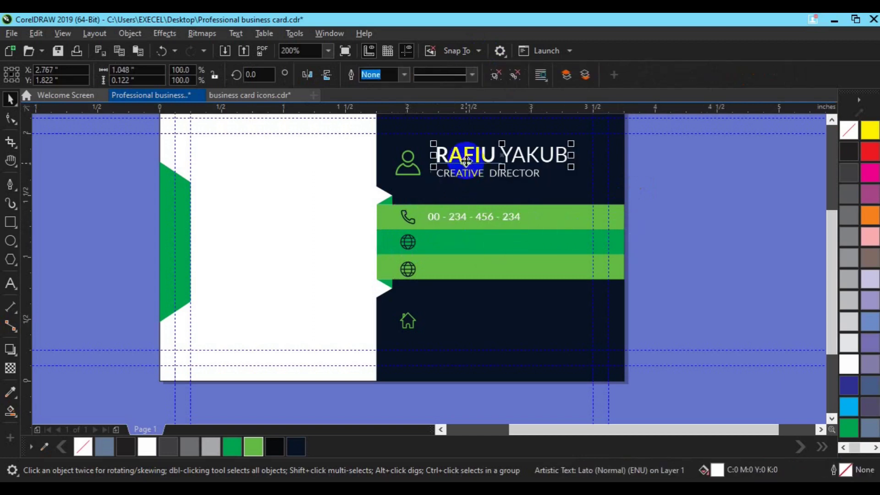
click(461, 184)
shift+click(465, 181)
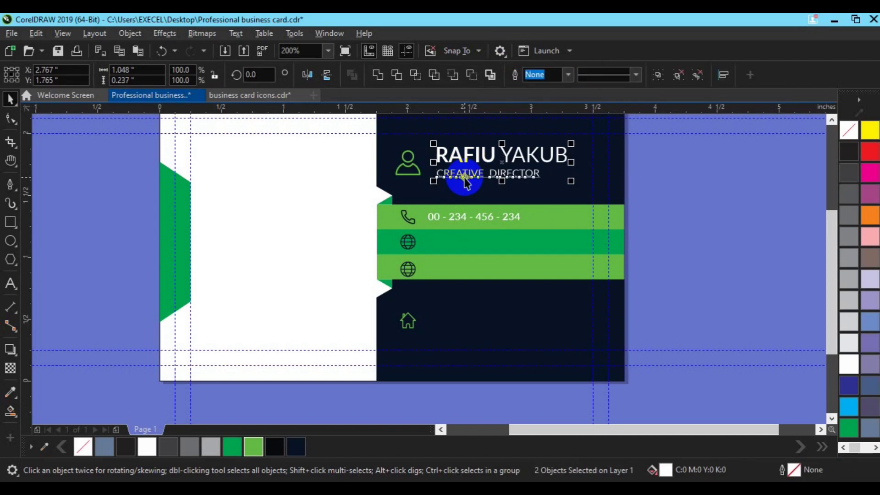
key(ctrl+g)
shift+click(452, 221)
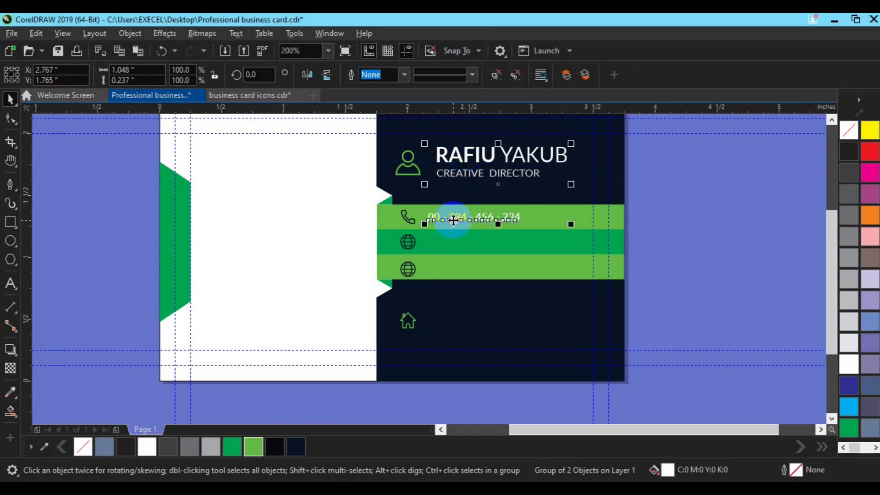
key(l)
key(Right)
key(Right)
key(Right)
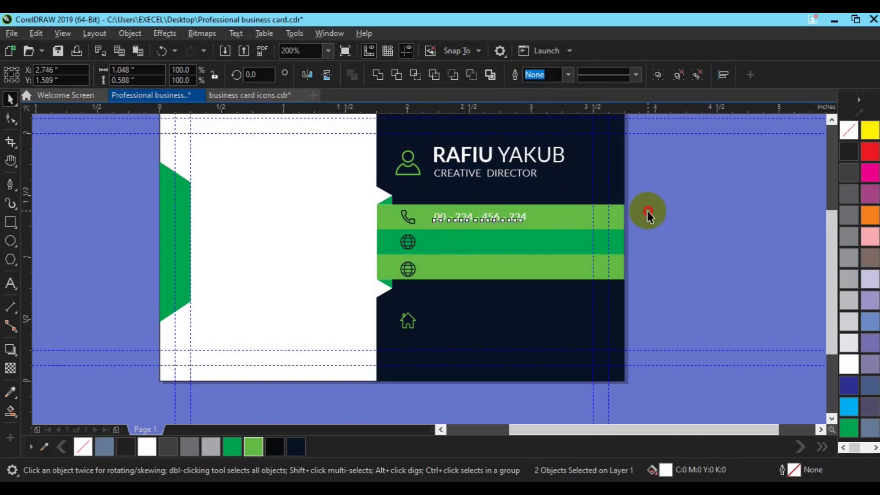
click(464, 218)
mouse_move(464, 220)
mouse_down()
mouse_move(508, 210)
mouse_move(479, 243)
mouse_up()
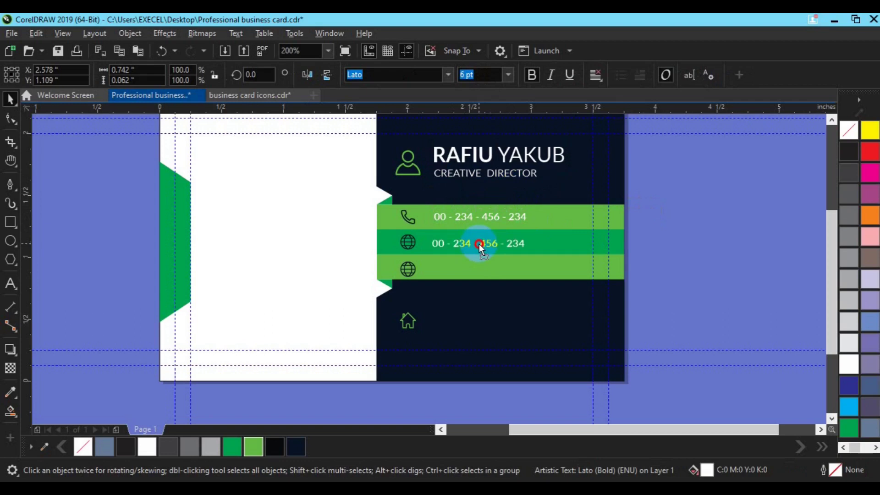
click(10, 284)
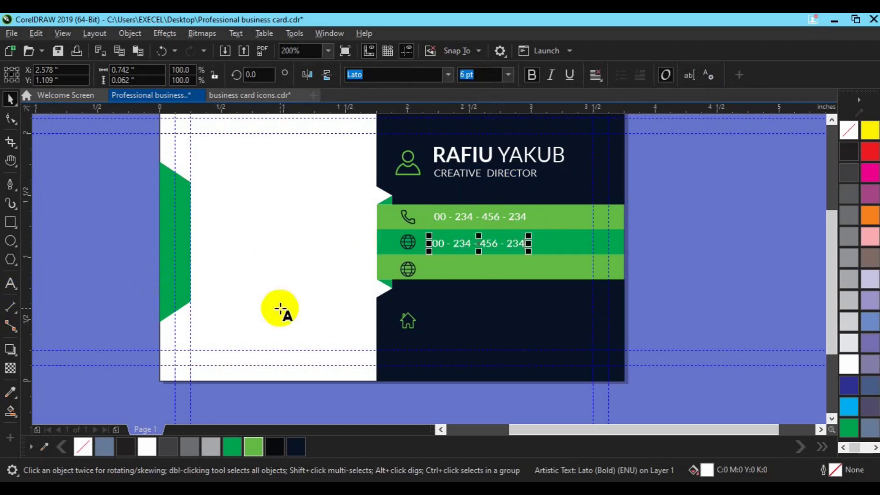
text(www.websiteurl.com)
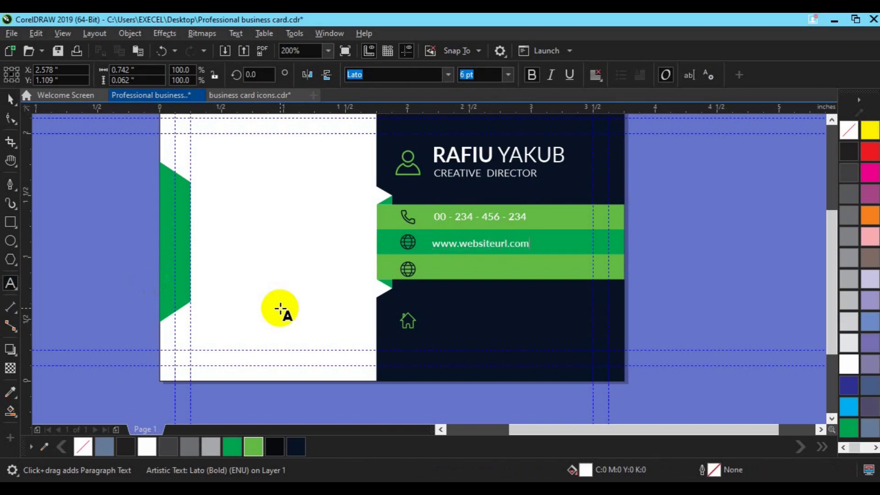
click(10, 99)
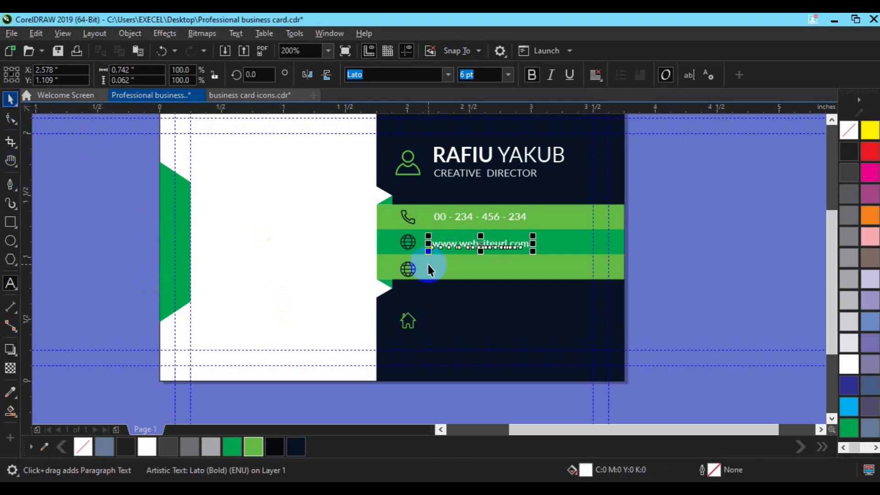
- Line up the website text with the globe icon beside it
key(ctrl+space)
shift+click(406, 246)
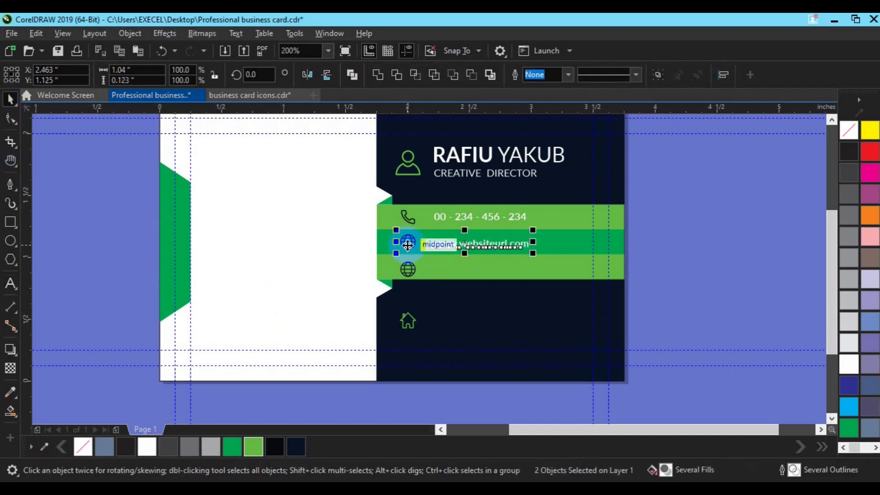
click(674, 246)
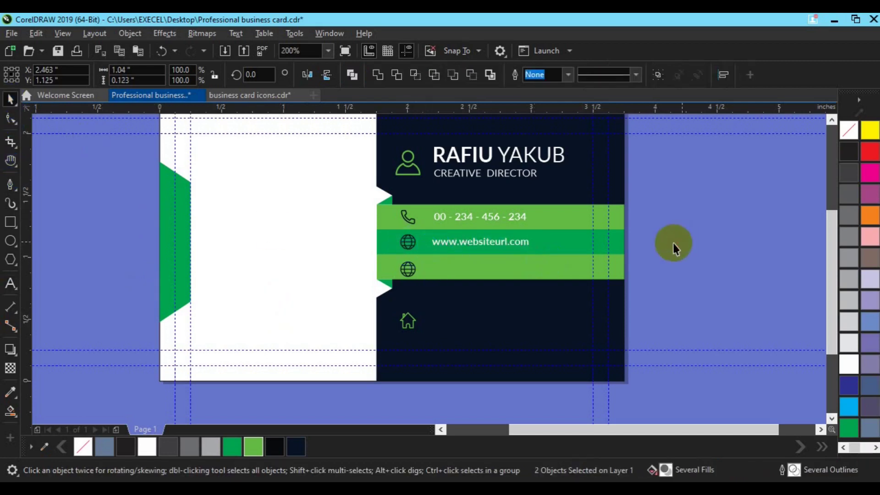
click(496, 245)
shift+click(469, 219)
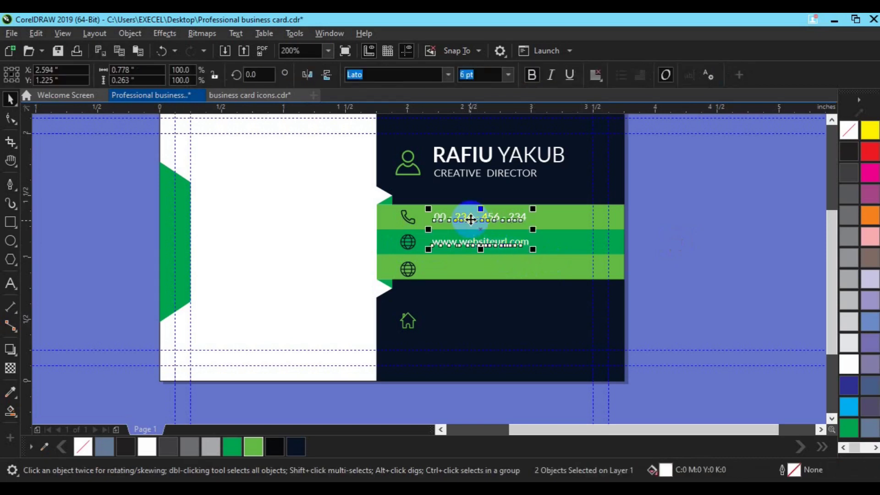
- Copy the website line into the third green bar and retype it as a sample e-mail address
key(Escape)
click(469, 246)
drag(471, 246, 511, 208)
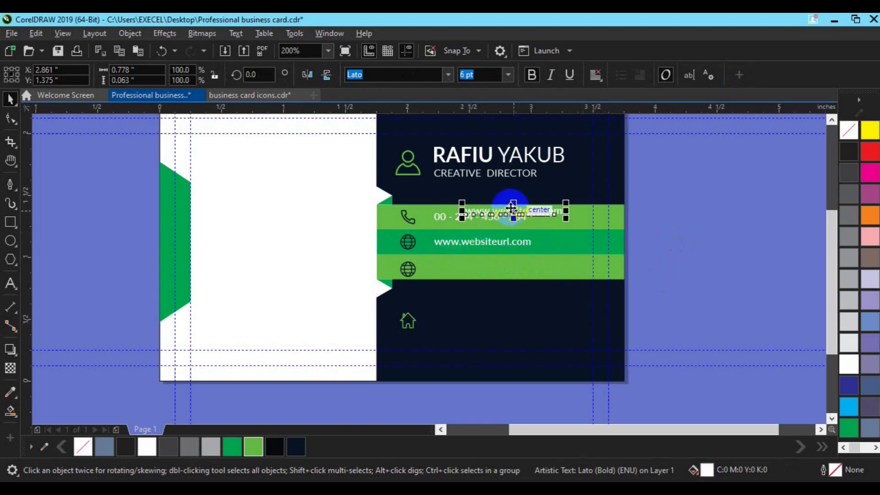
drag(511, 209, 482, 266)
click(10, 283)
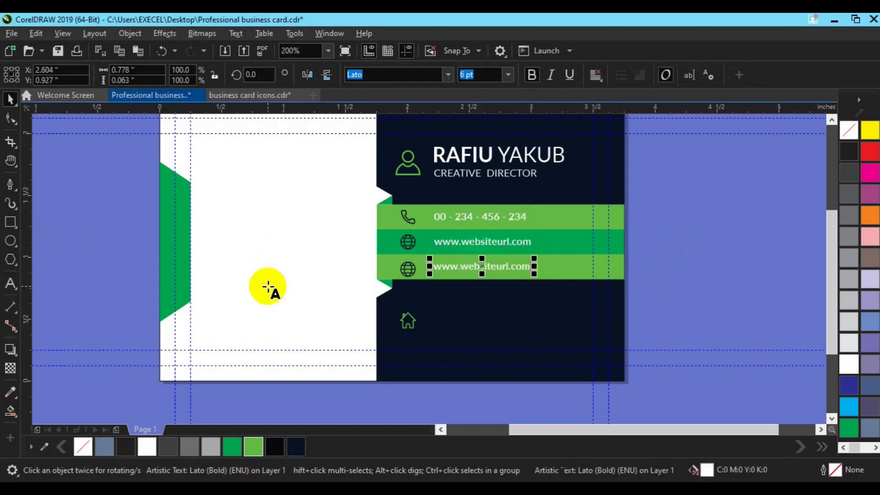
key(ctrl+a)
text(info)
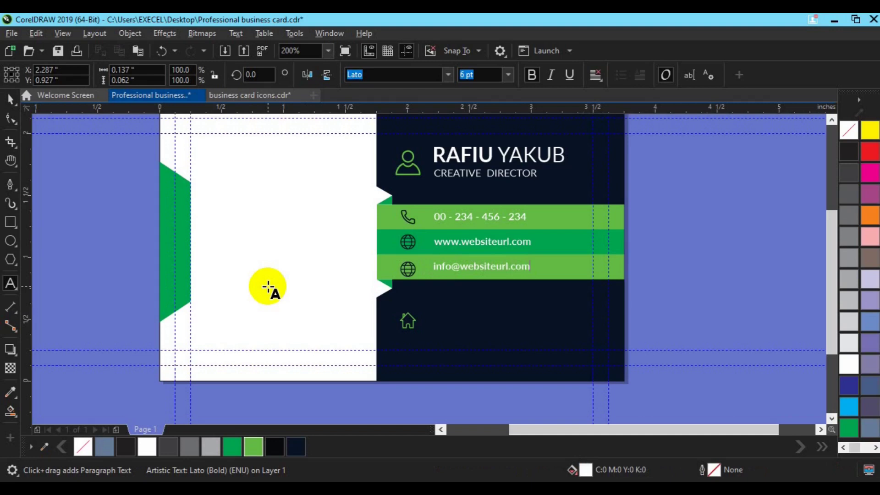
click(10, 100)
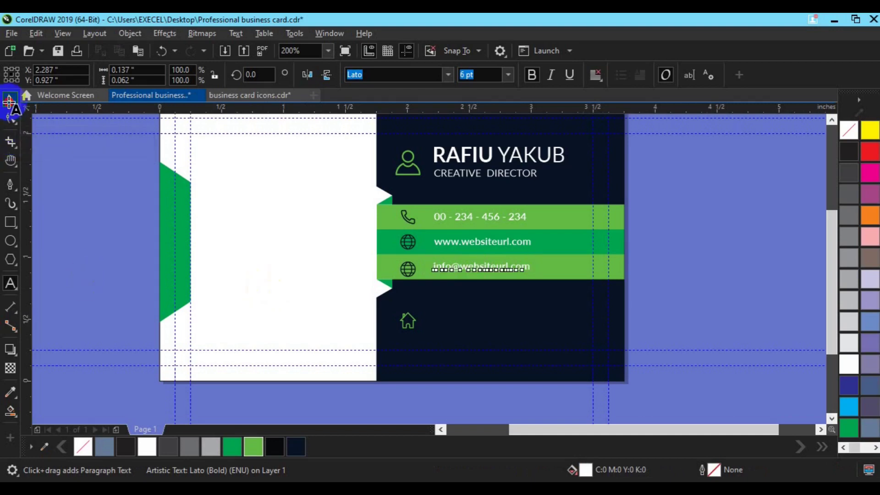
- Align the e-mail line with its icon and left-align the website and e-mail lines
shift+click(405, 267)
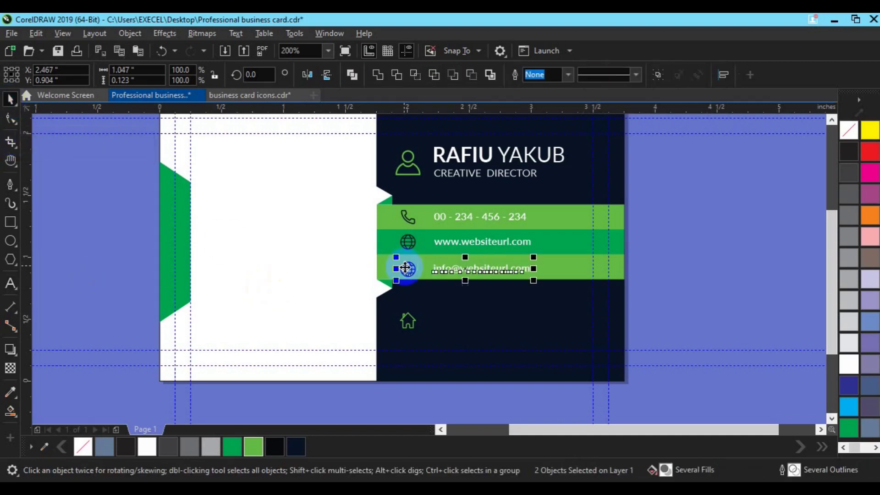
click(626, 266)
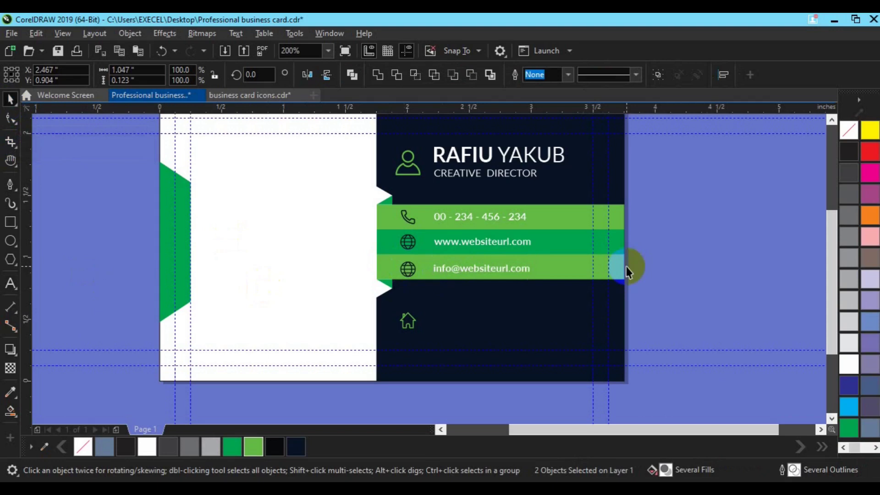
click(489, 273)
shift+click(464, 243)
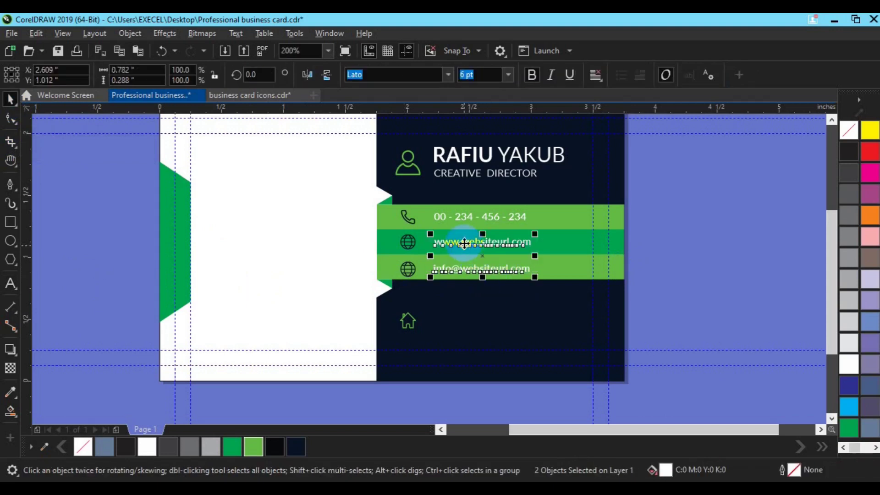
key(l)
click(463, 242)
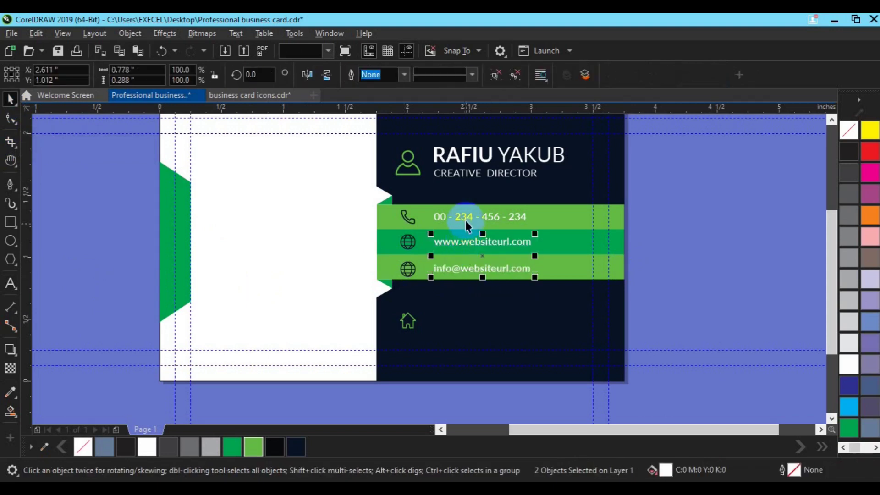
shift+click(468, 219)
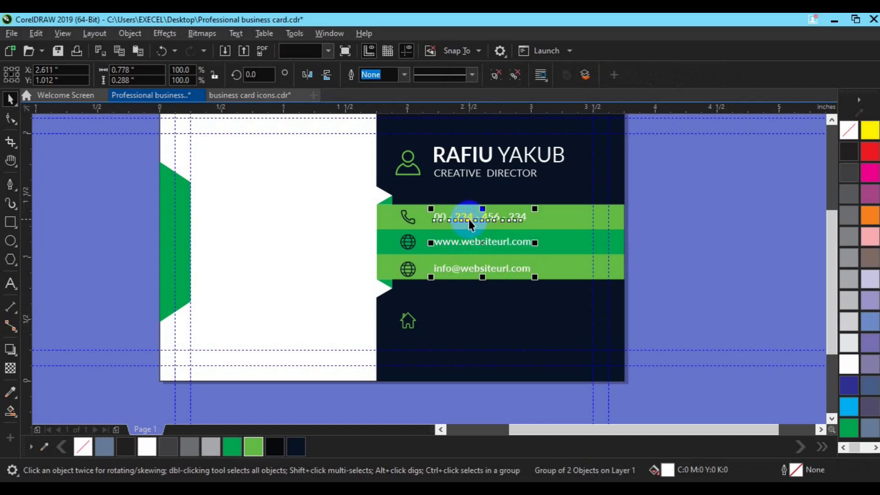
shift+click(480, 172)
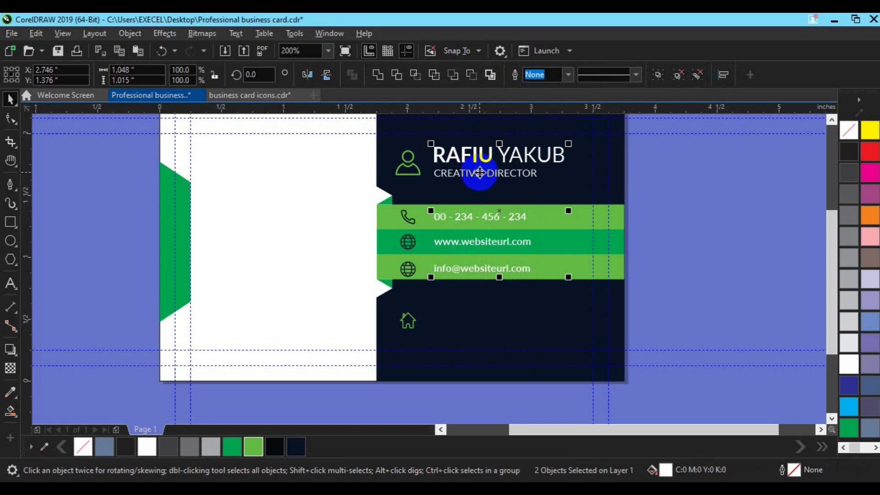
click(477, 269)
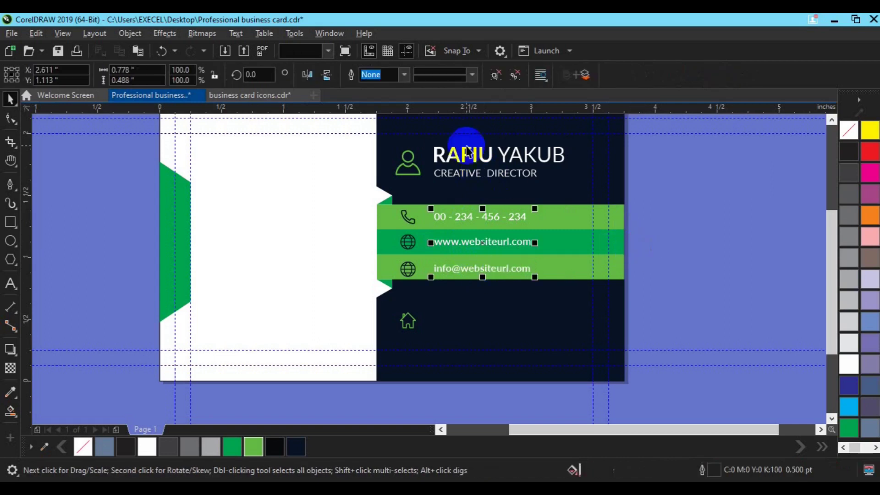
click(661, 186)
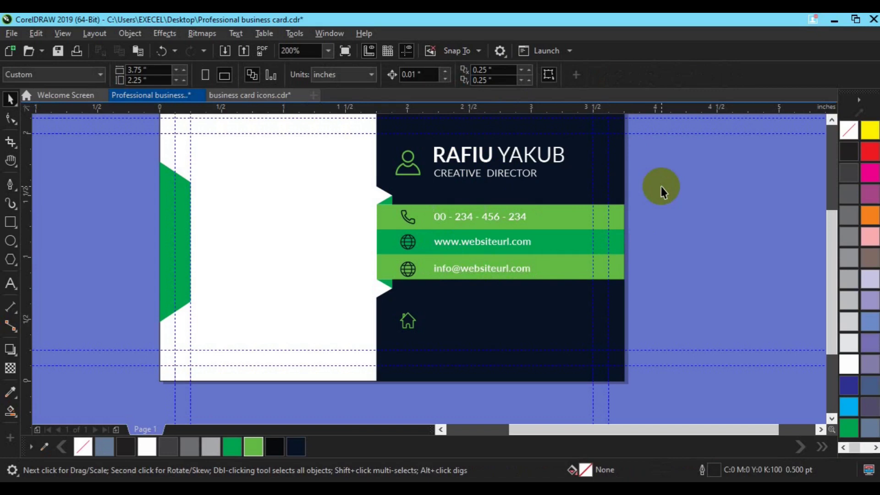
- Copy the e-mail line beside the house icon and retype it as '777 Seventh Avenue NYC.'
click(491, 267)
drag(491, 266, 514, 236)
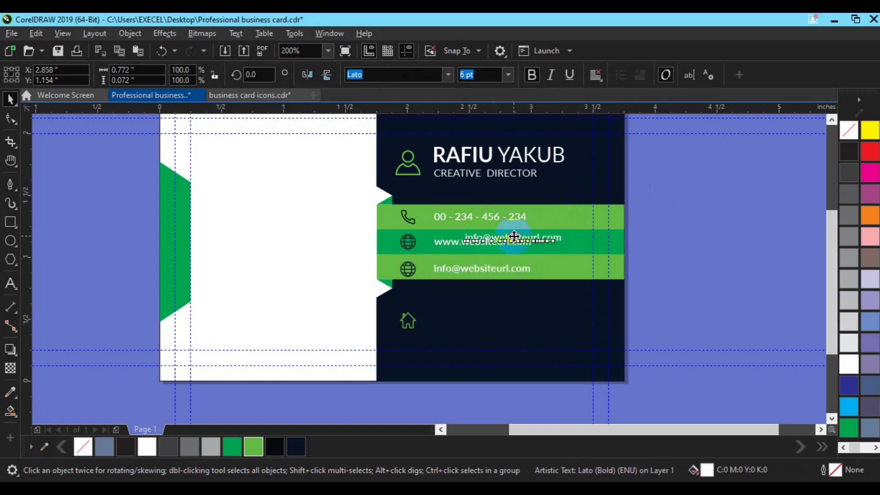
drag(514, 236, 482, 324)
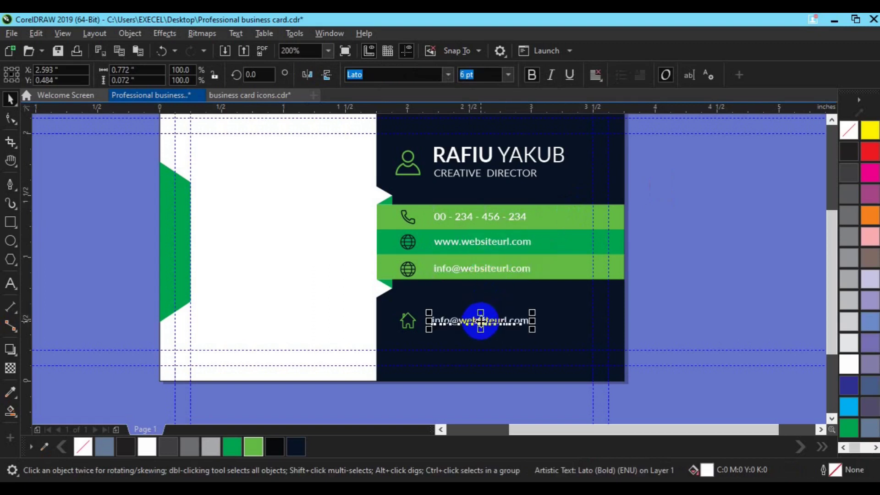
click(10, 283)
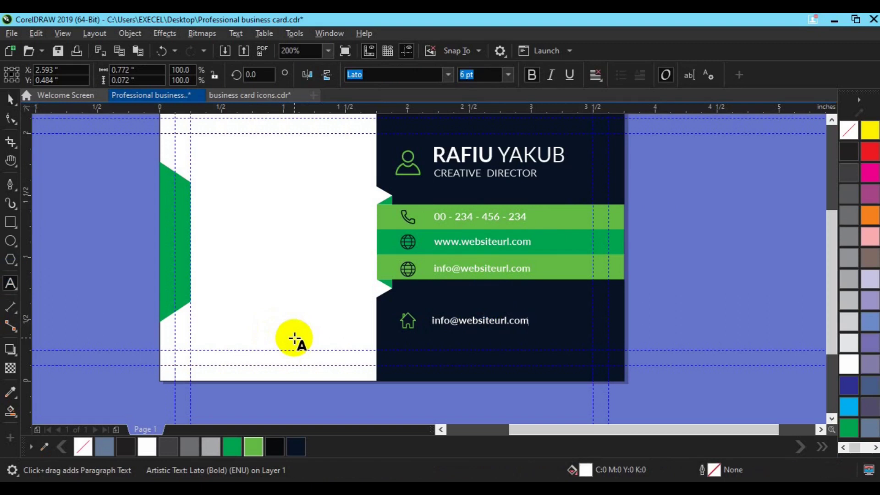
key(ctrl+a)
text(777)
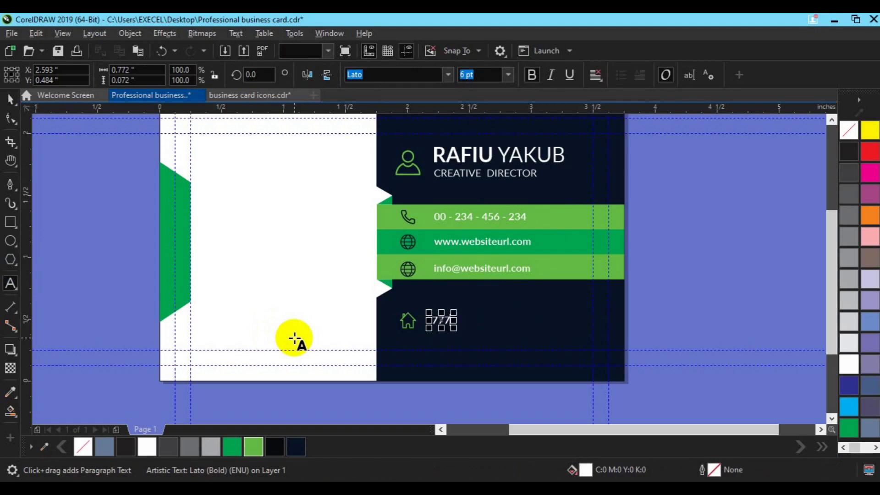
text( Seventh)
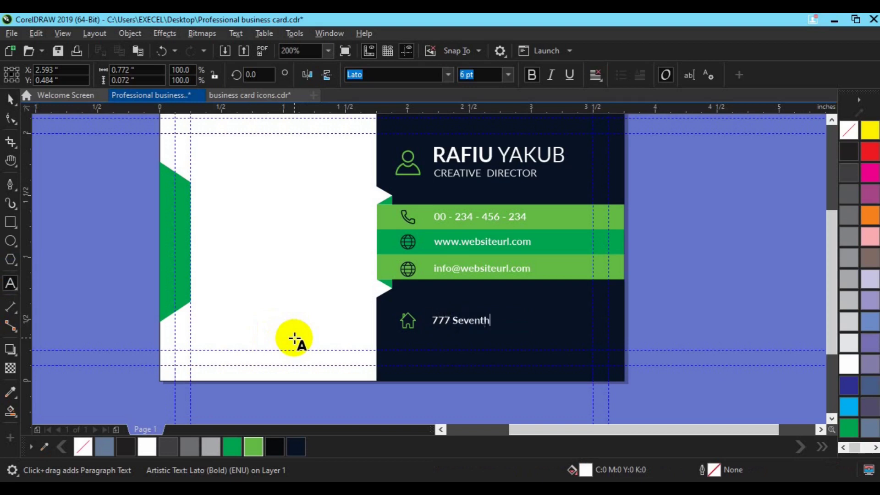
text( A)
text(.)
click(10, 98)
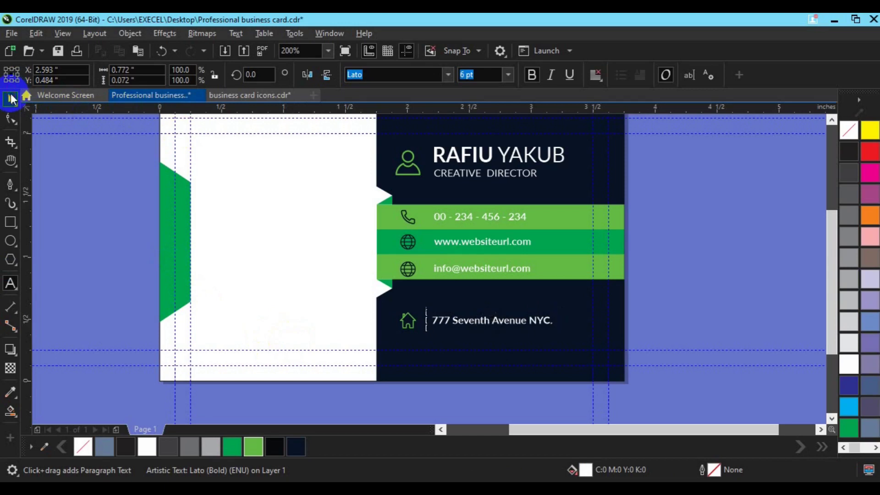
- Align the address with the house icon and left-align all contact lines with the name block
click(387, 338)
shift+click(406, 322)
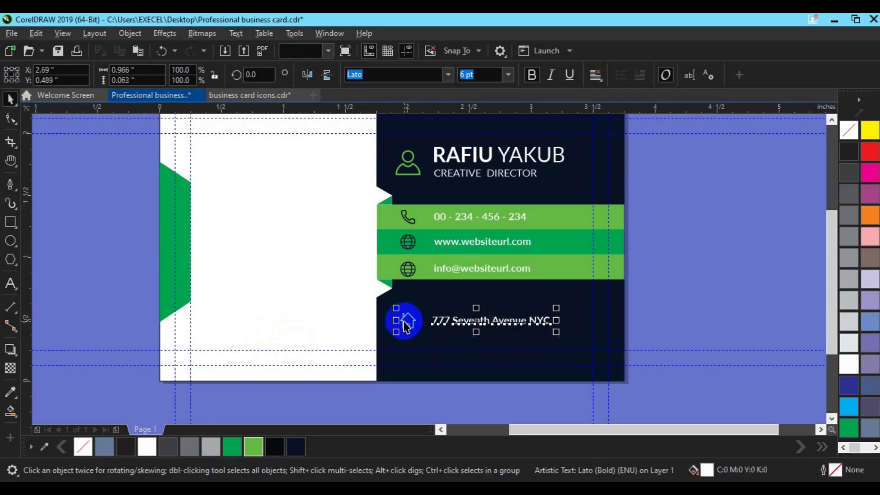
click(673, 317)
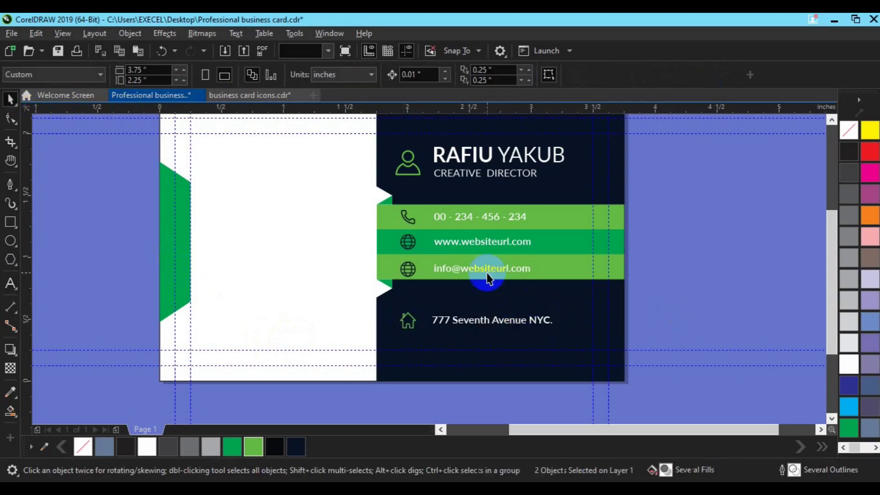
drag(630, 191, 430, 302)
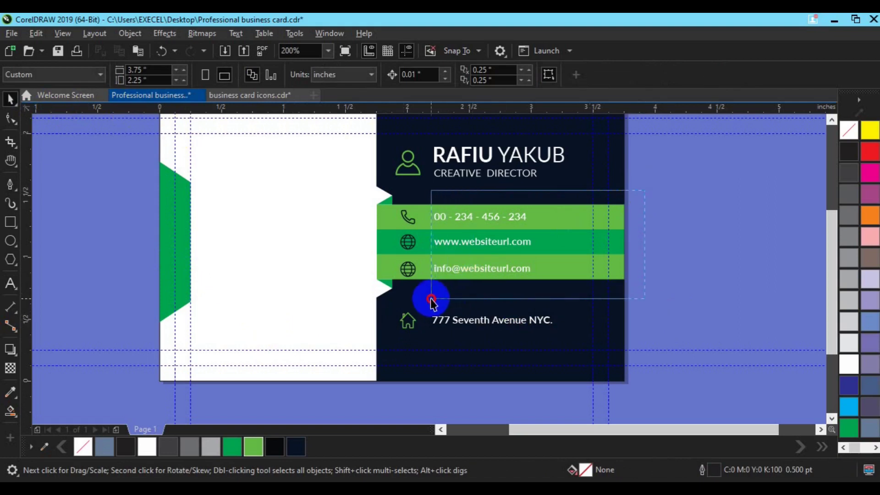
shift+click(446, 322)
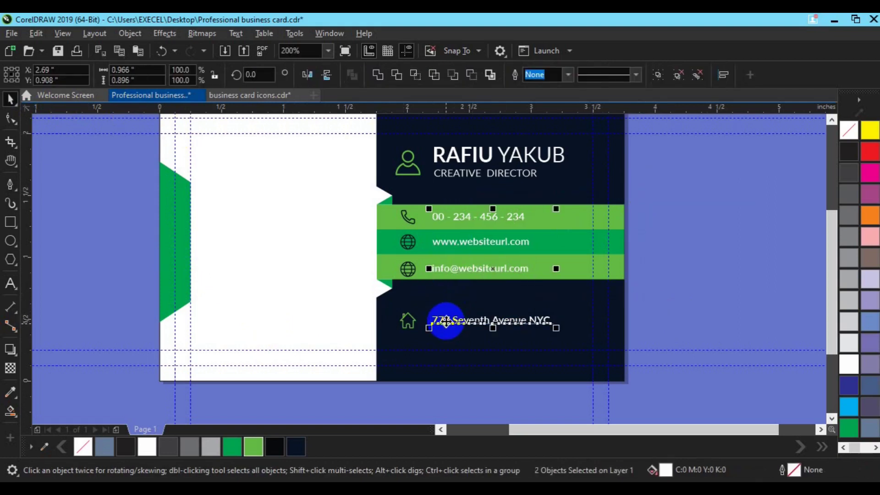
shift+click(478, 176)
key(l)
click(661, 272)
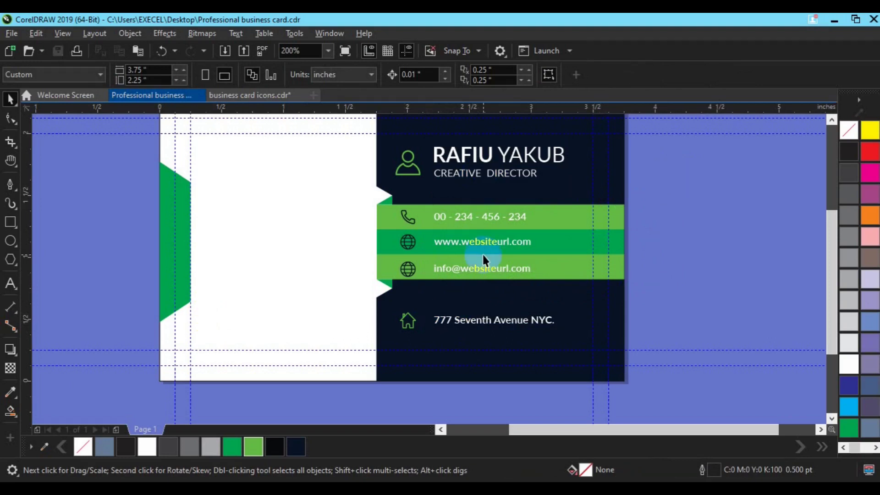
key(ctrl+F11)
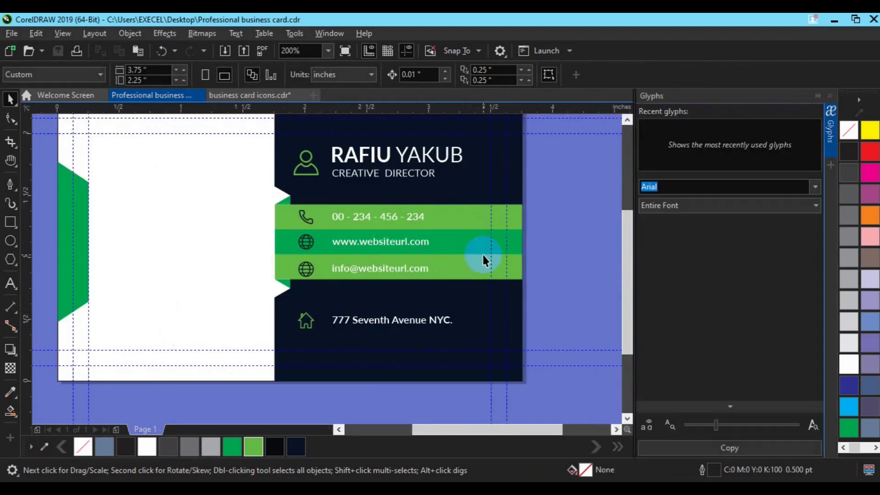
- Find the Webdings tools glyph and place it on the card's white side
click(815, 187)
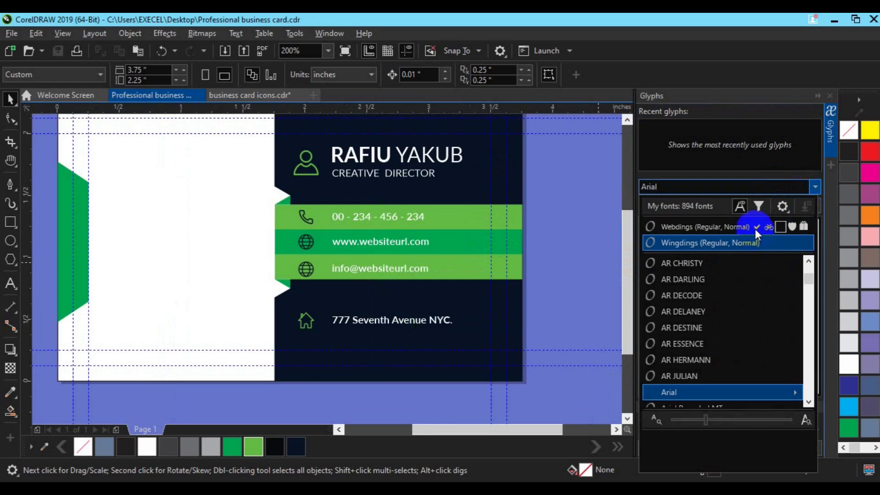
key(Escape)
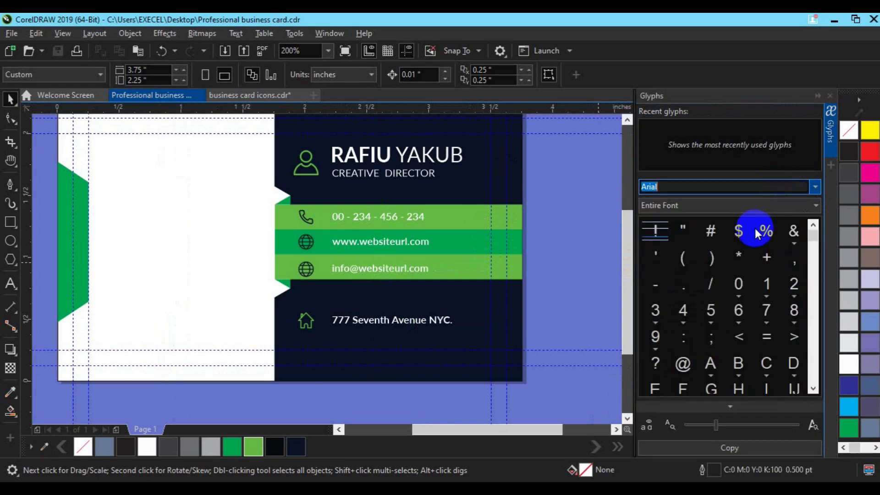
scroll(812, 186, up, 1)
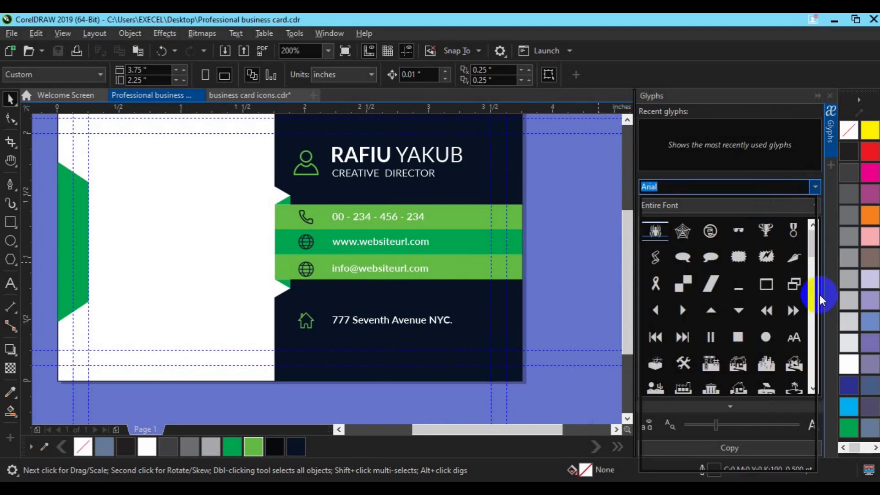
click(815, 360)
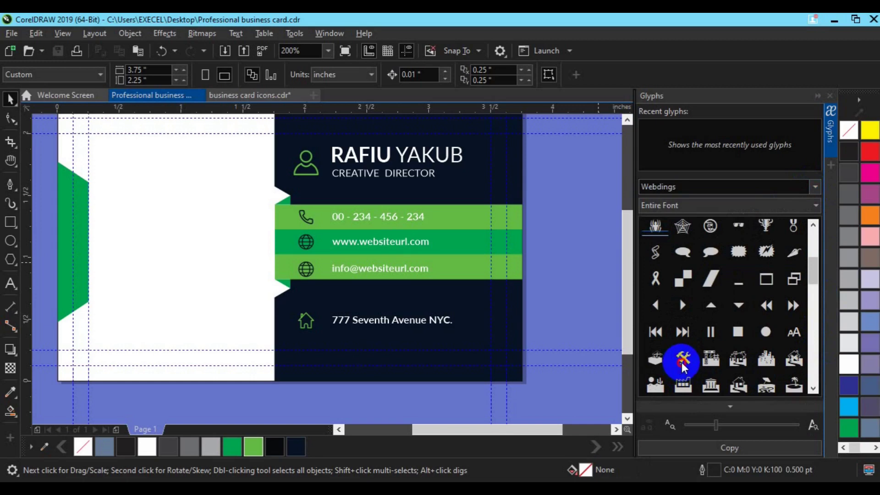
scroll(682, 367, down, 3)
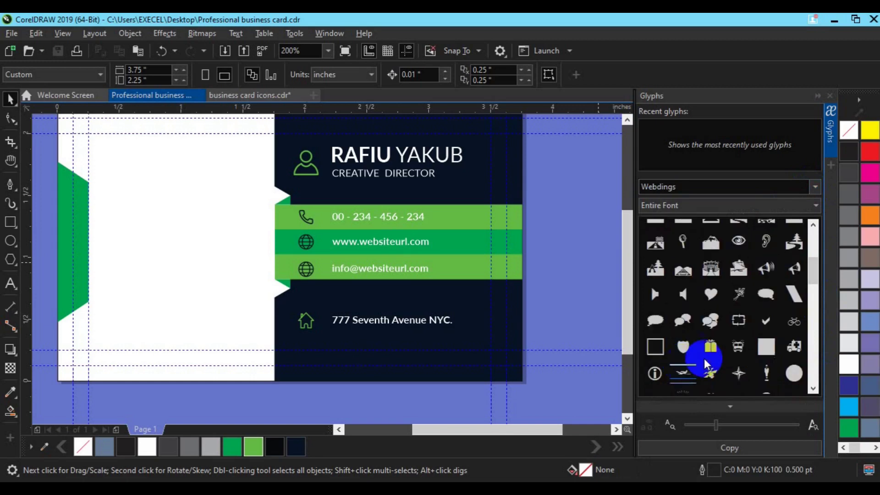
click(814, 272)
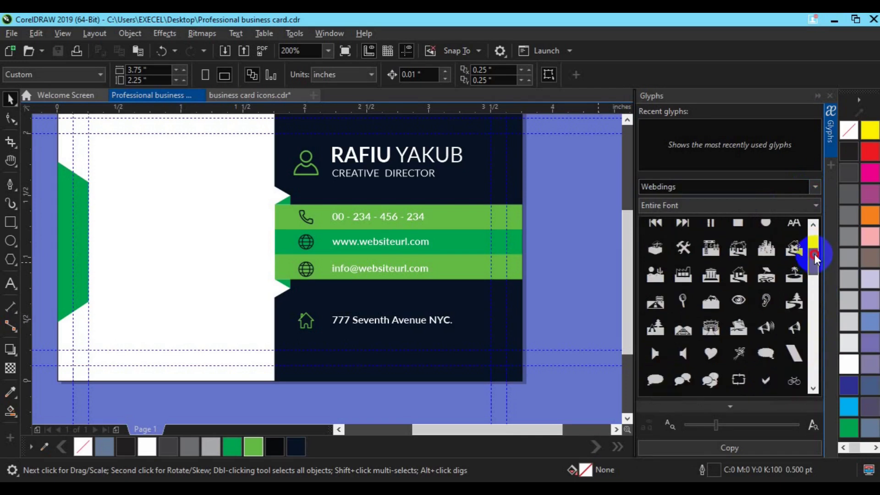
drag(815, 266, 814, 255)
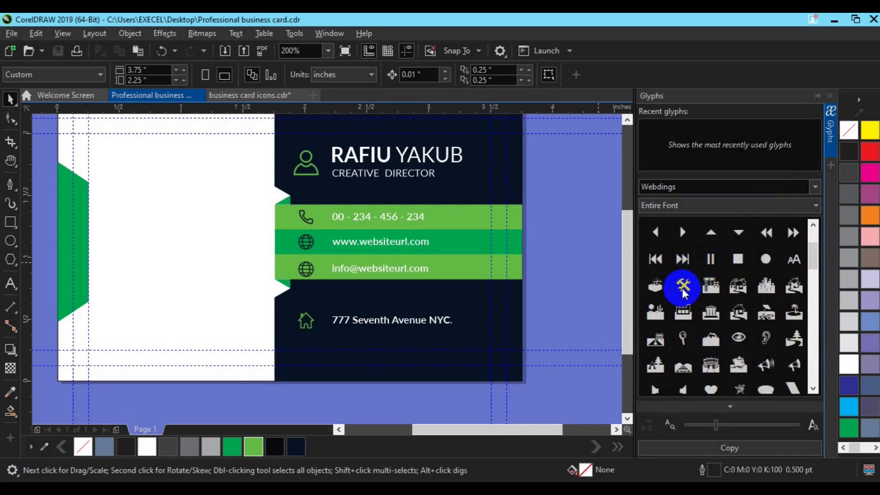
mouse_move(684, 290)
mouse_down()
mouse_move(341, 290)
mouse_move(171, 236)
mouse_up()
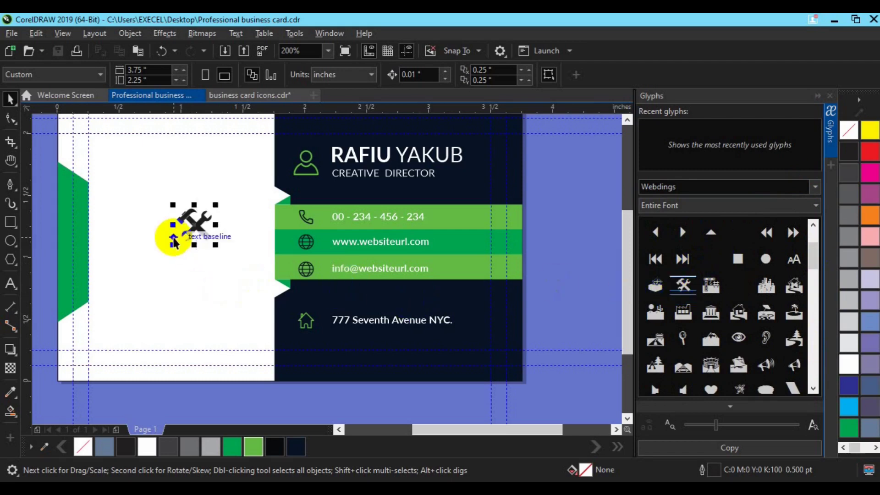
- Fill the tools glyph green, then select the contact-line group
click(232, 447)
click(403, 397)
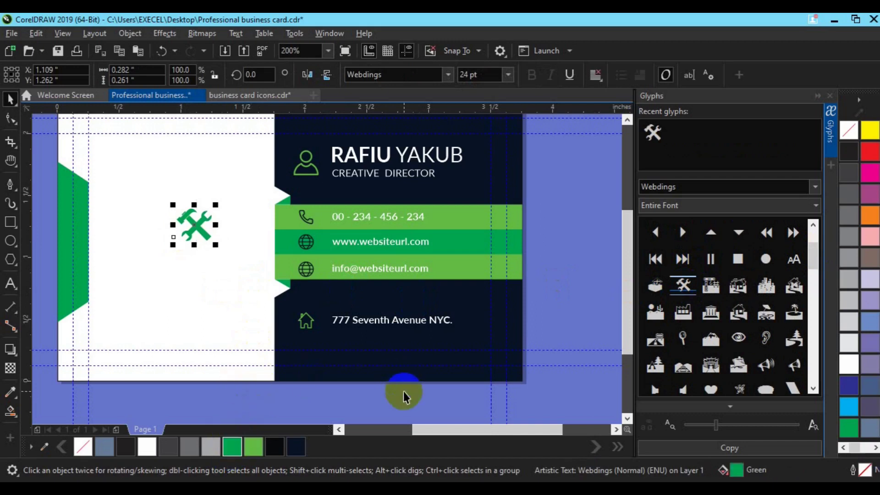
click(387, 323)
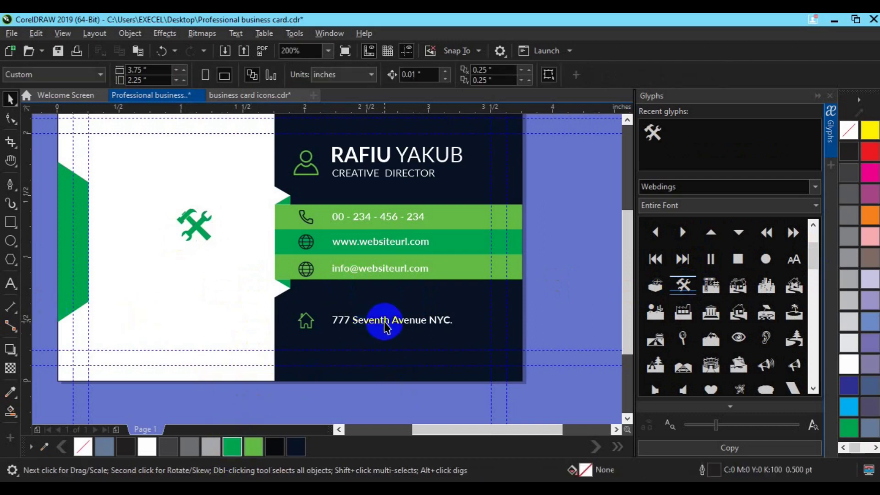
right_click(538, 220)
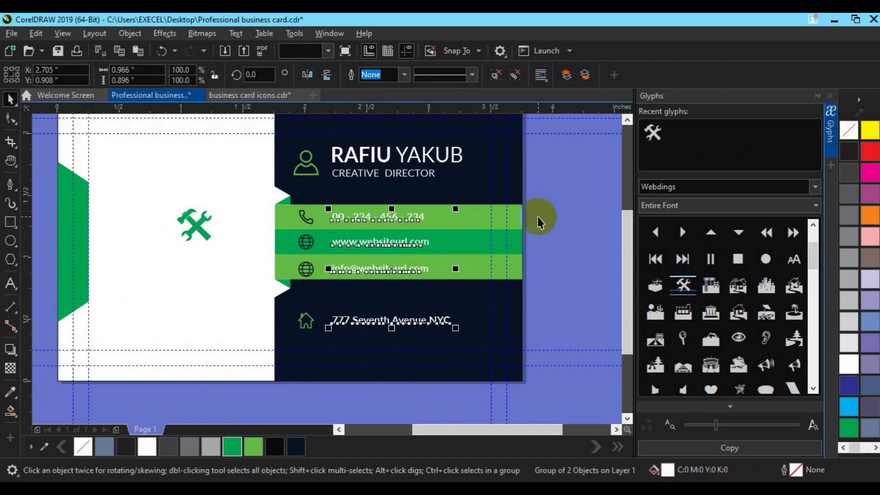
- Copy the address line onto the white side below the glyph and colour it dark
click(383, 321)
ctrl+click(383, 320)
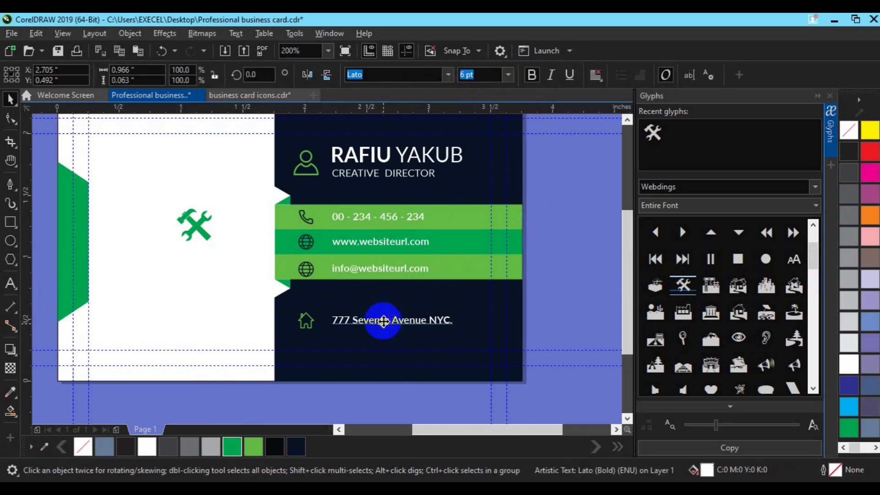
drag(383, 321, 183, 284)
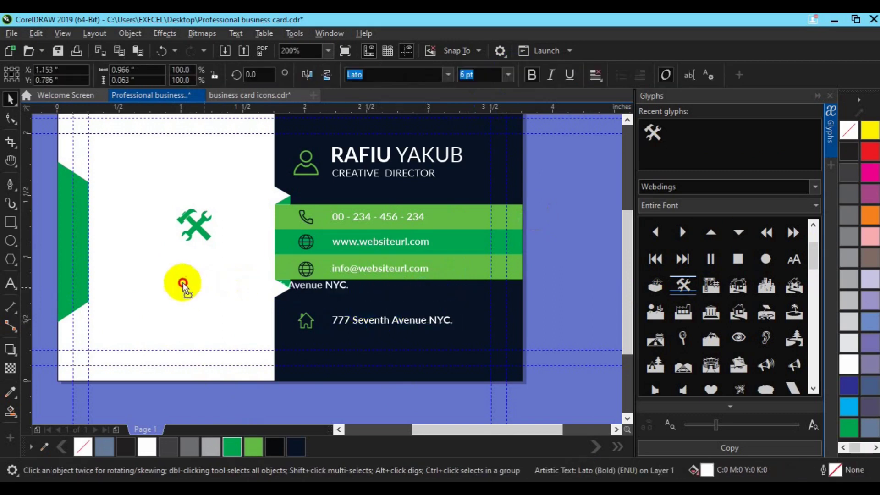
drag(183, 284, 176, 274)
click(290, 444)
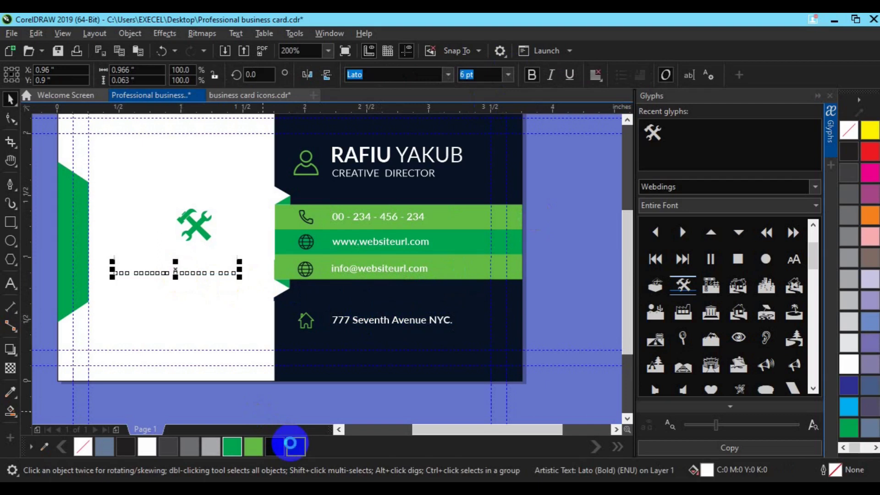
- Retype the copied line as 'Logo Design' and move it up under the glyph
click(10, 284)
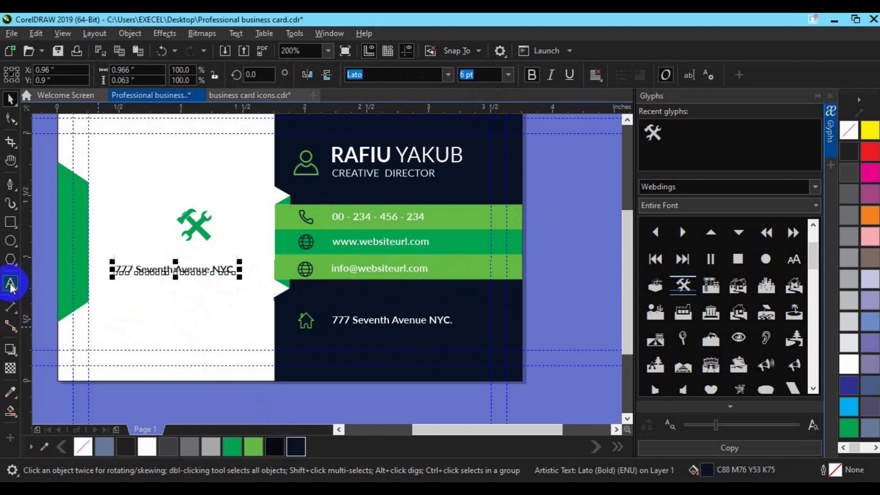
key(ctrl+a)
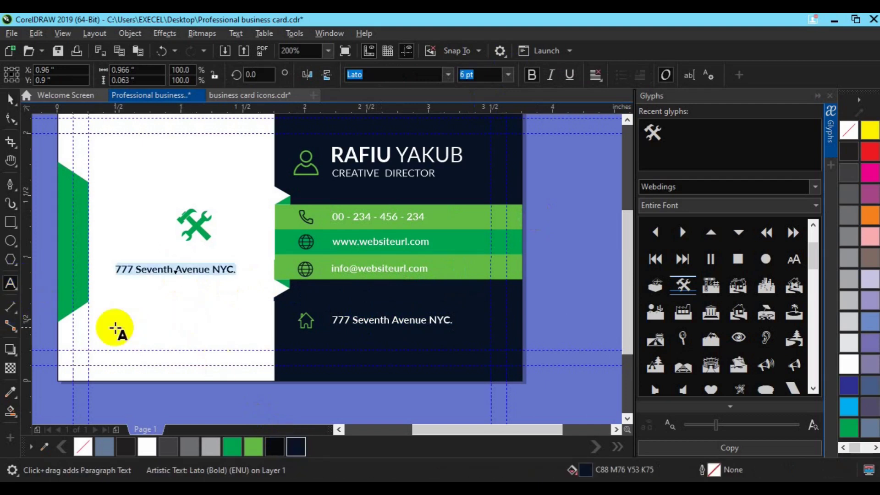
text(Logo Desige)
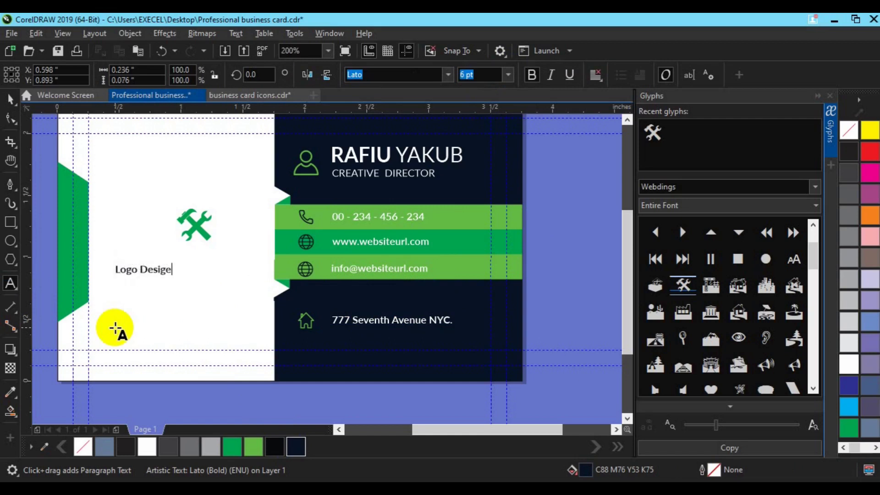
key(BackSpace)
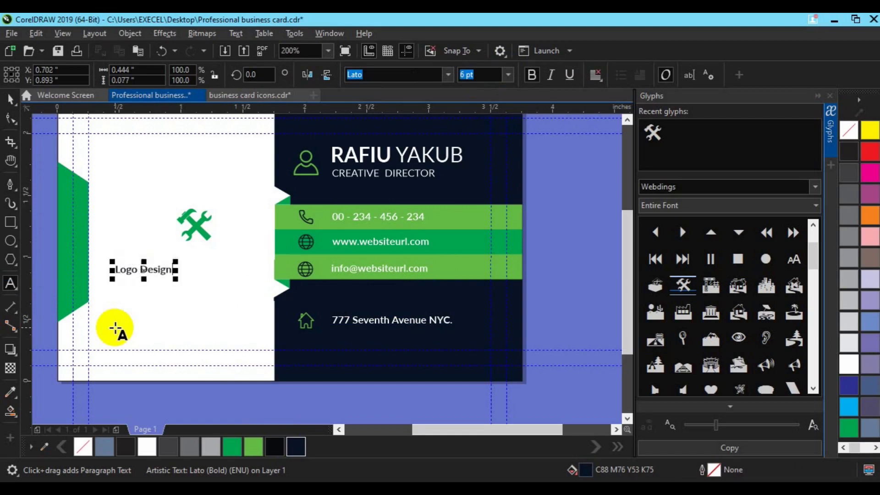
click(10, 98)
drag(147, 266, 199, 250)
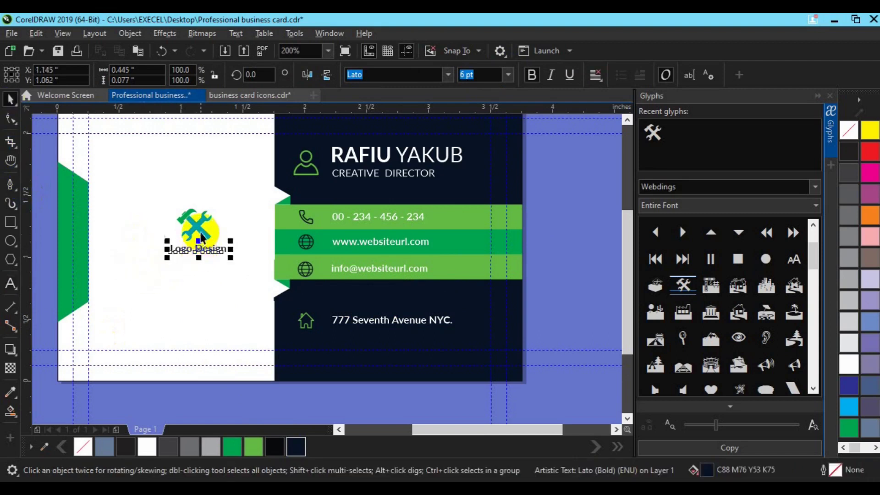
- Centre the 'Logo Design' caption under the glyph and scale both to about 130%
shift+click(196, 221)
key(c)
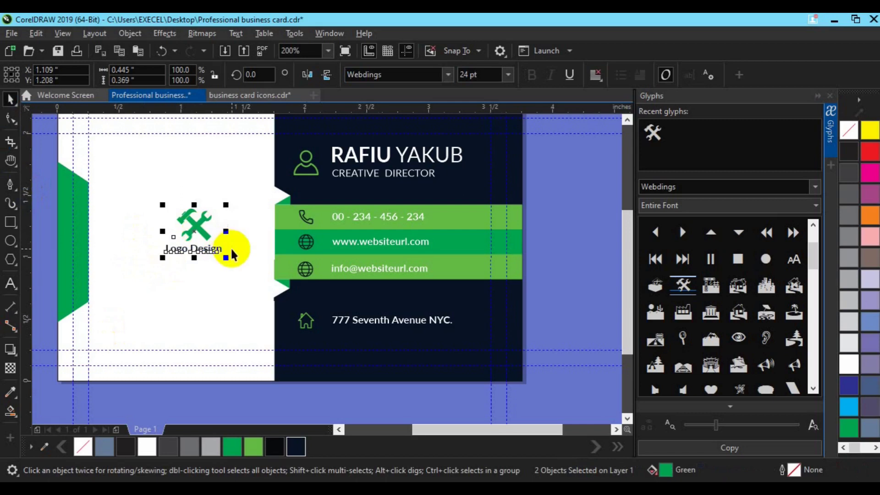
drag(226, 257, 239, 264)
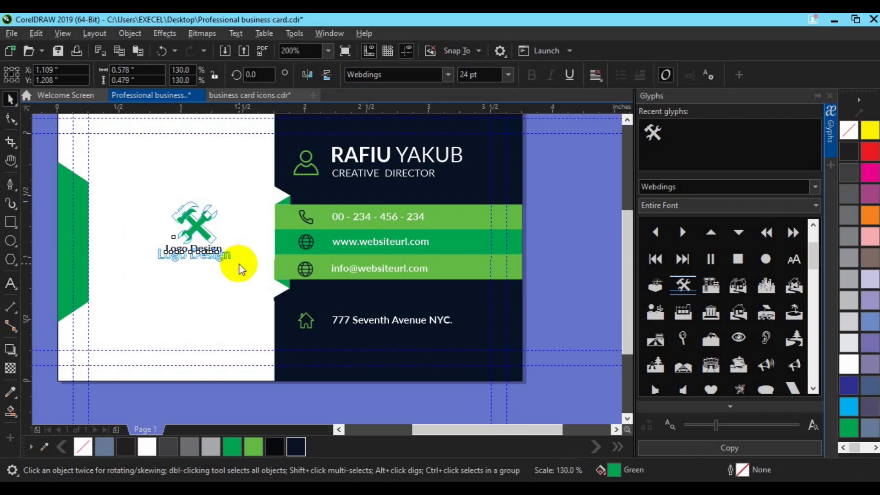
drag(239, 264, 236, 261)
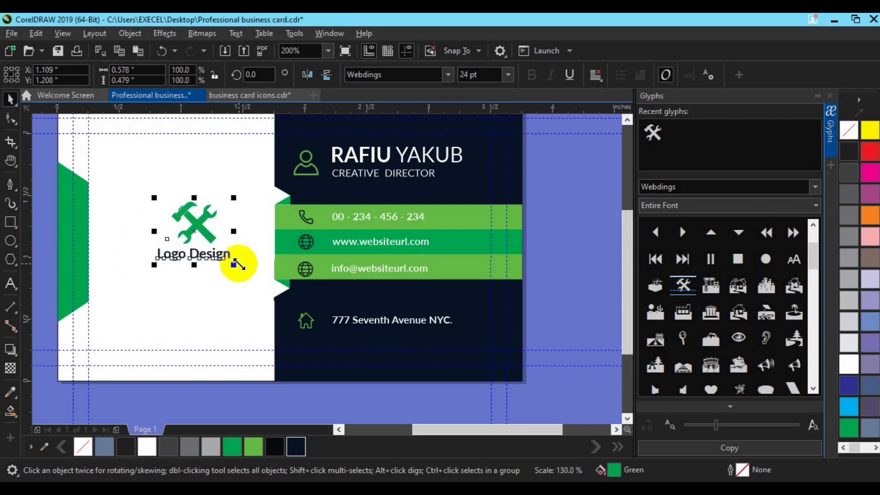
- Centre the logo vertically on the card and group it with the card
click(223, 321)
key(c)
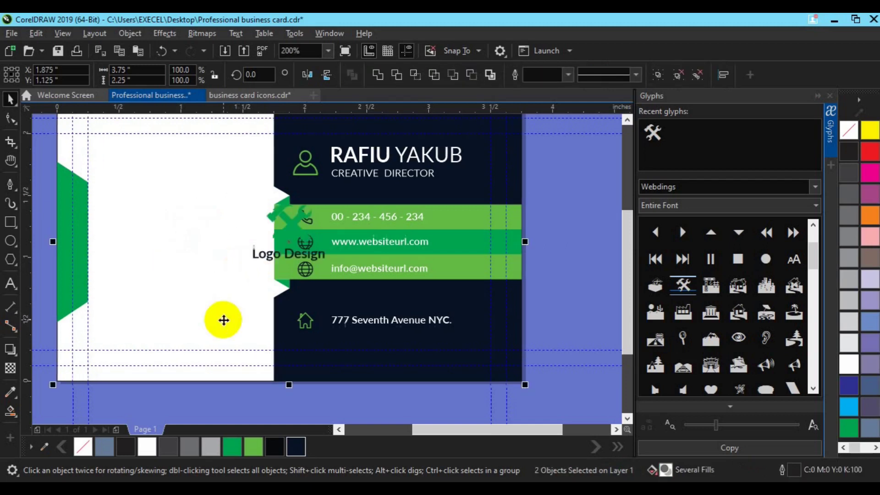
key(ctrl+z)
key(e)
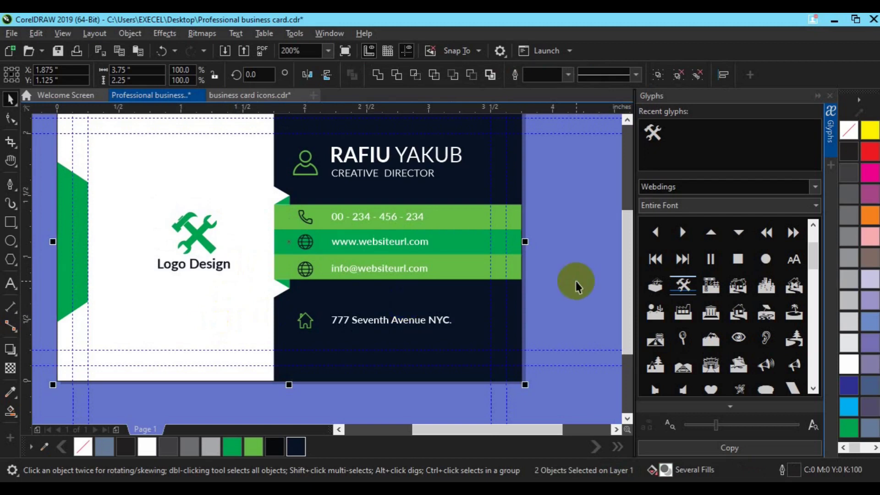
key(ctrl+g)
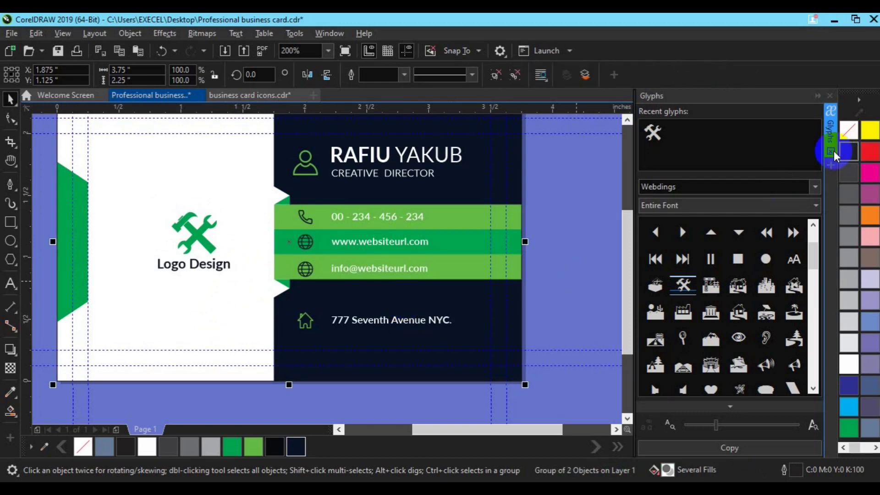
- Close the Glyphs docker and zoom the view to 100%
click(834, 150)
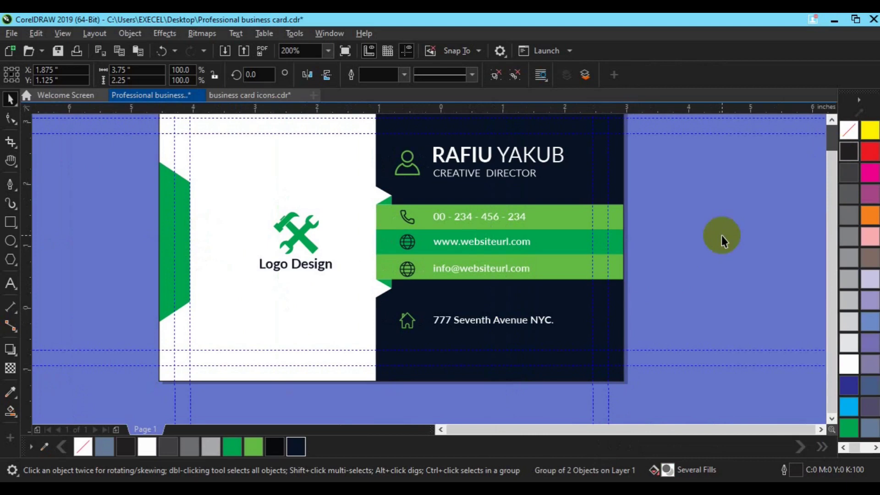
scroll(721, 235, down, 2)
click(819, 431)
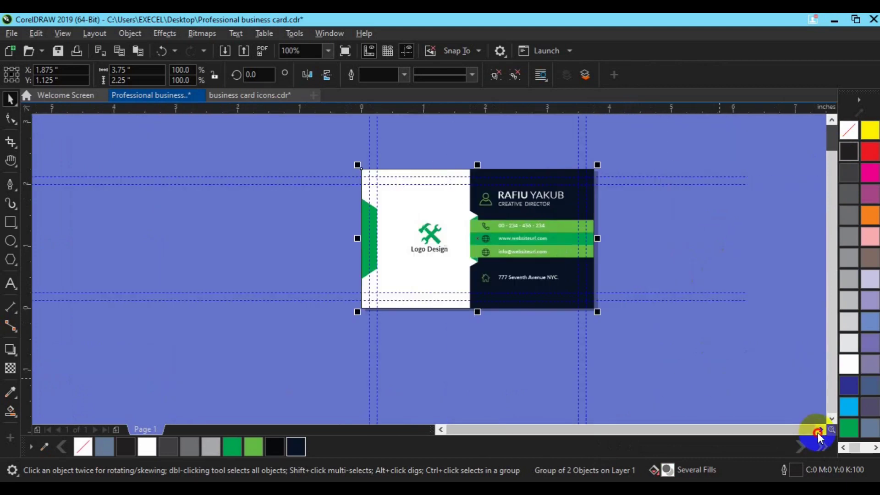
click(689, 266)
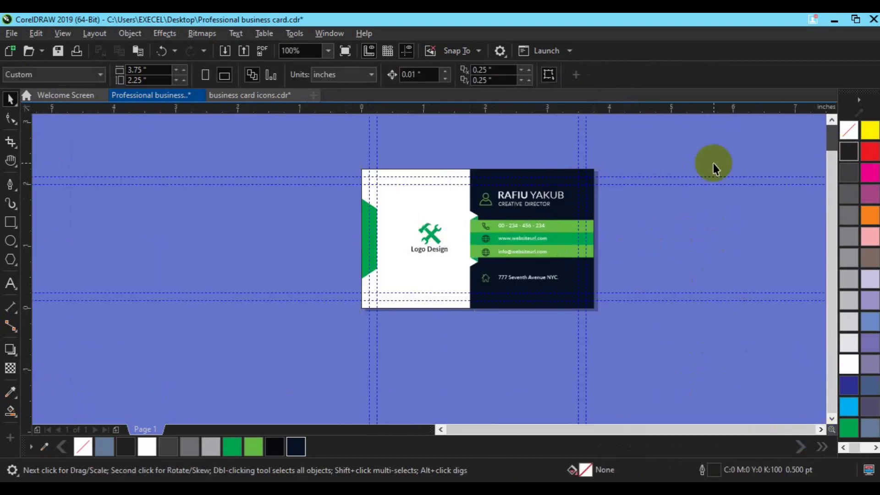
- Ungroup the logo from the card and shift it slightly left
click(429, 235)
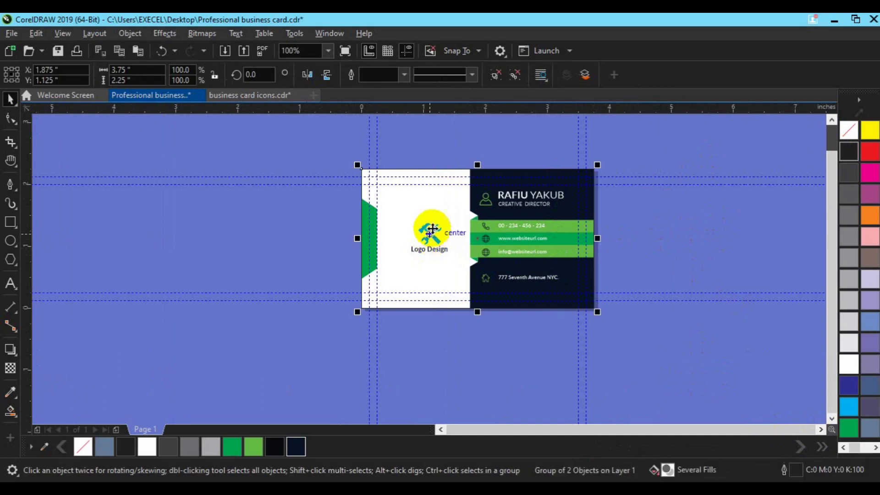
click(503, 80)
drag(429, 237, 414, 241)
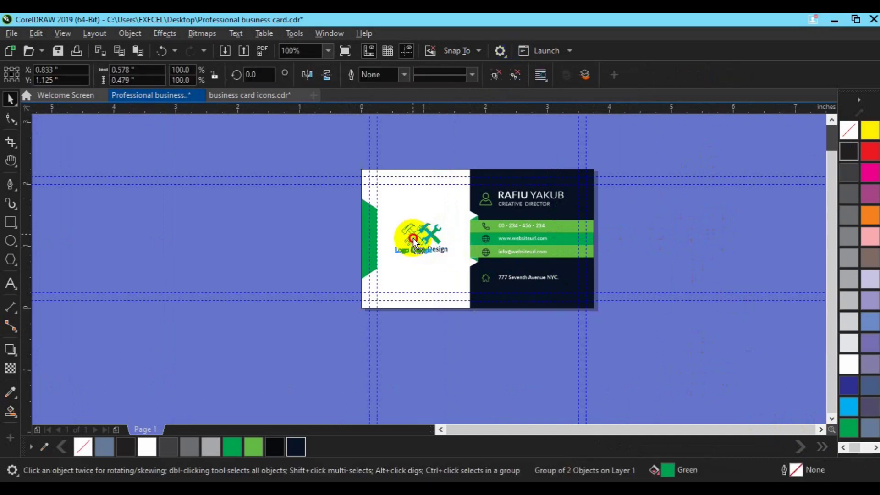
click(454, 274)
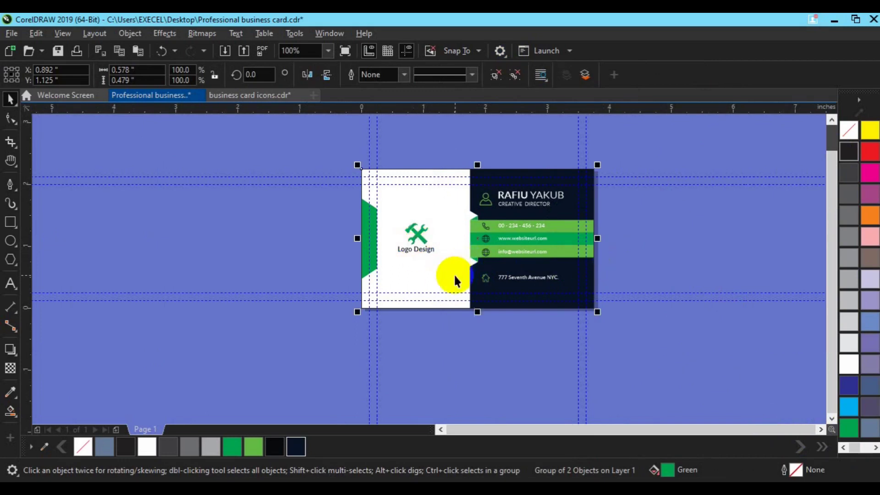